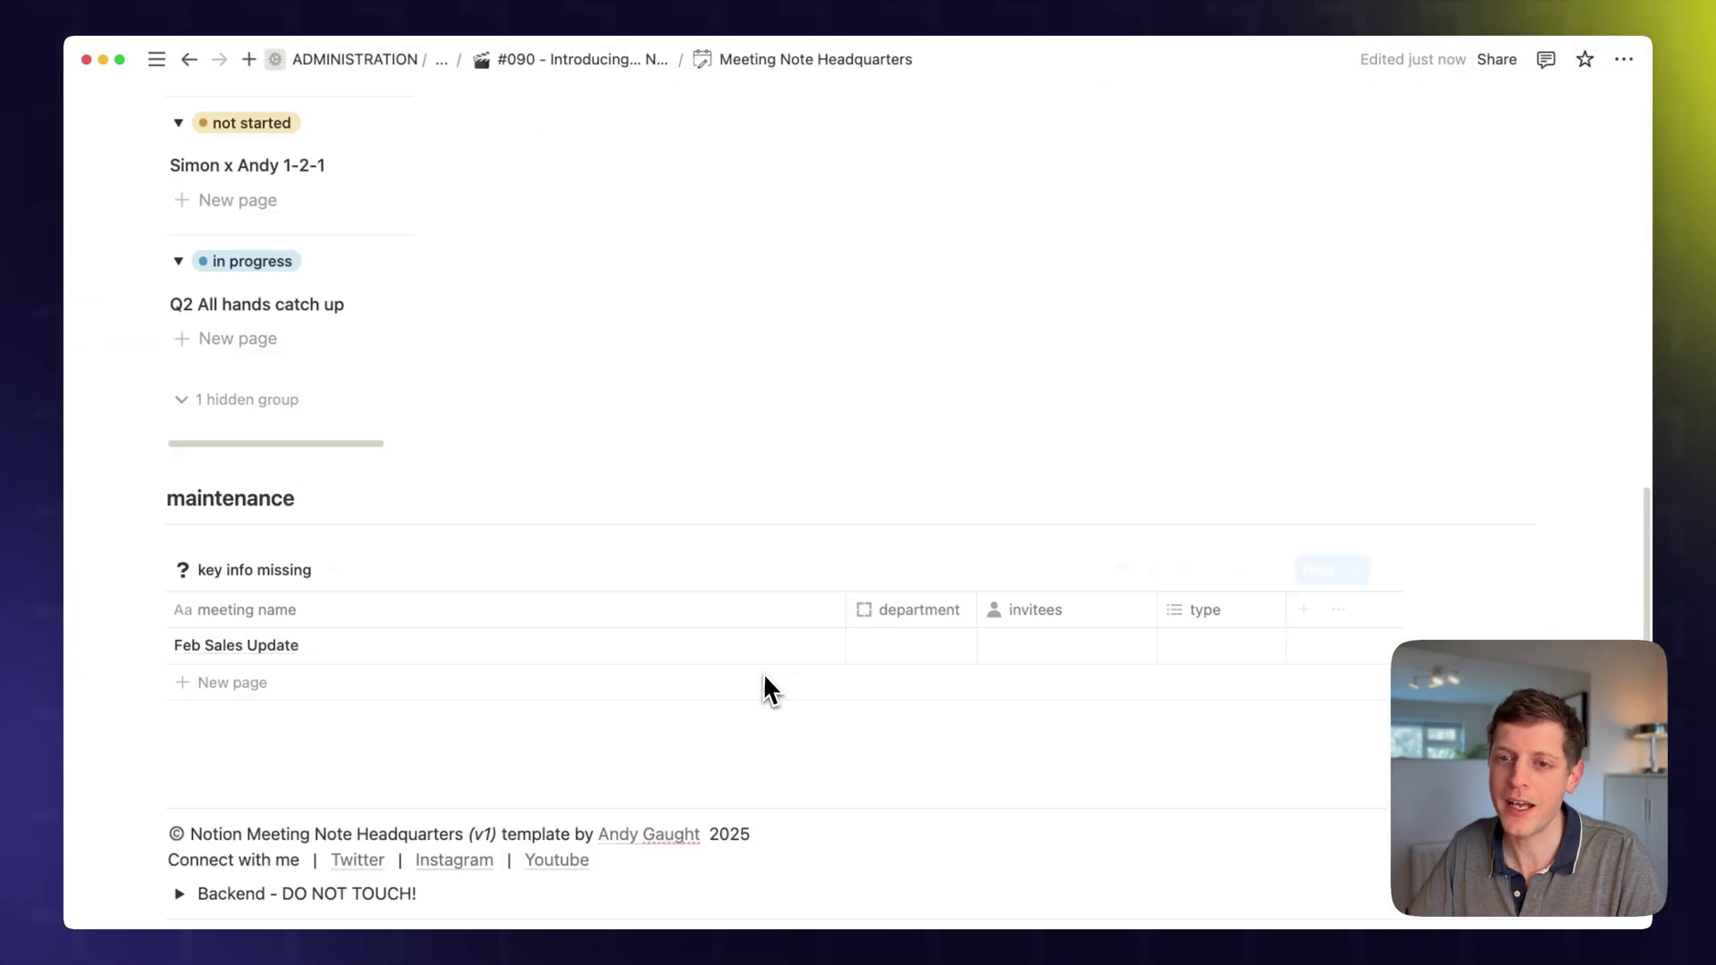
# Expand the Backend section and open the Meetings database through the Database page
pyautogui.scroll(-3, 763, 672)
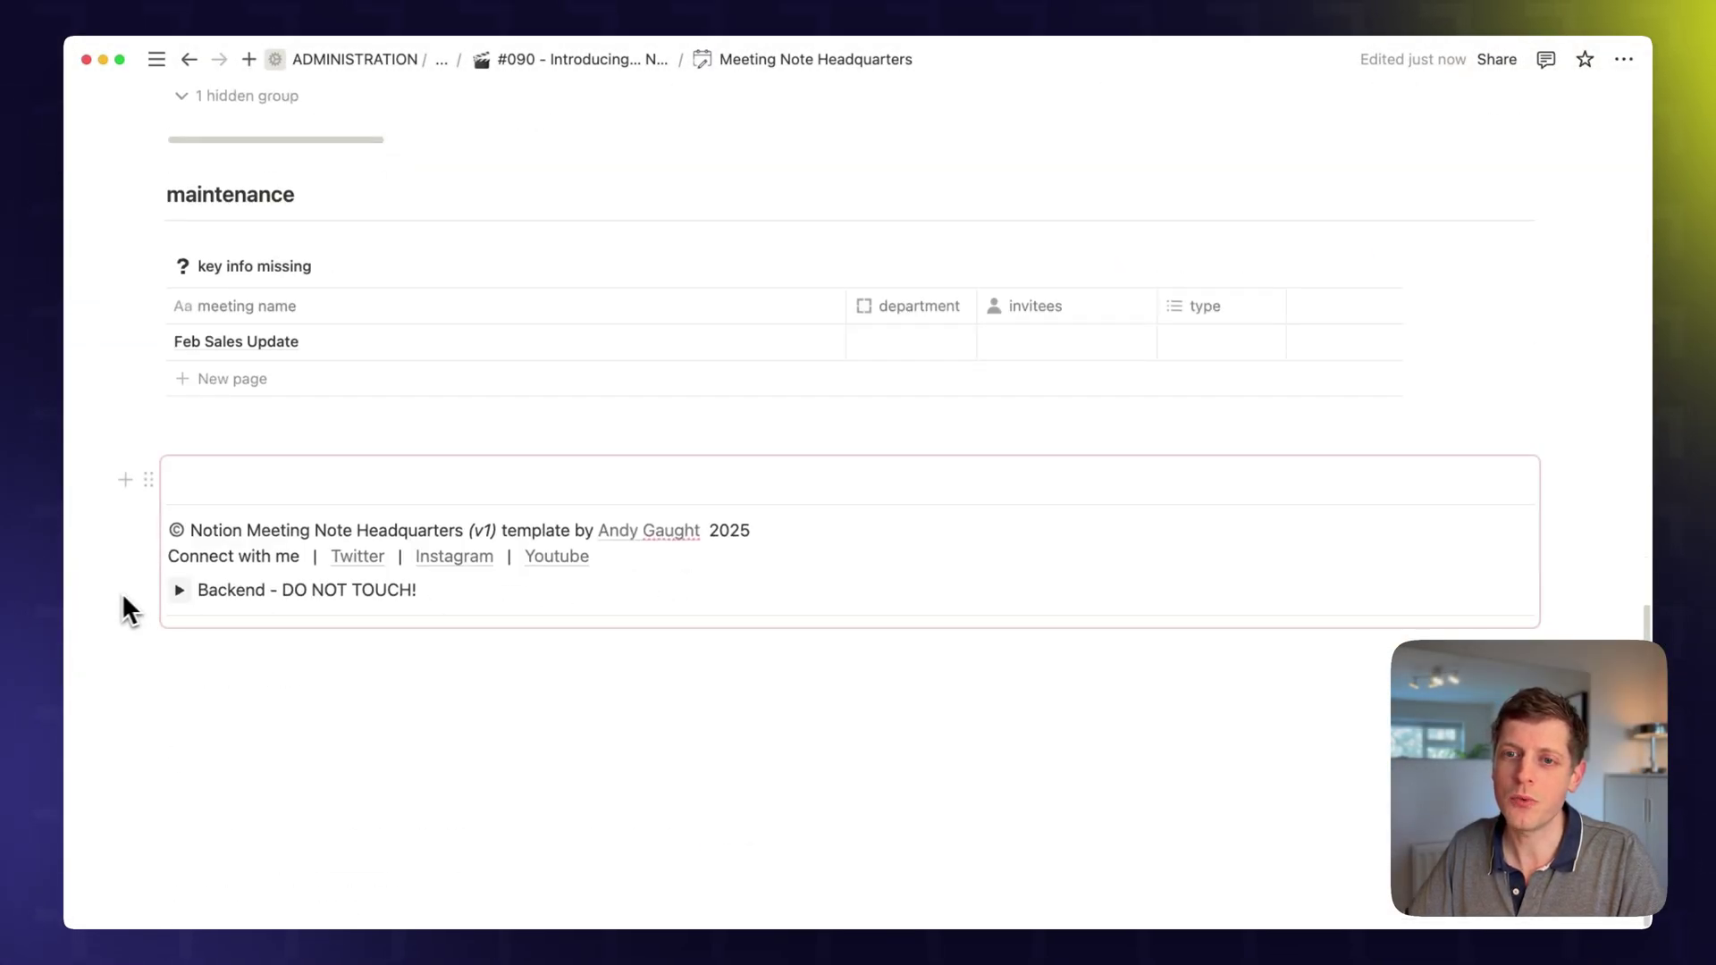
pyautogui.click(177, 591)
pyautogui.click(255, 731)
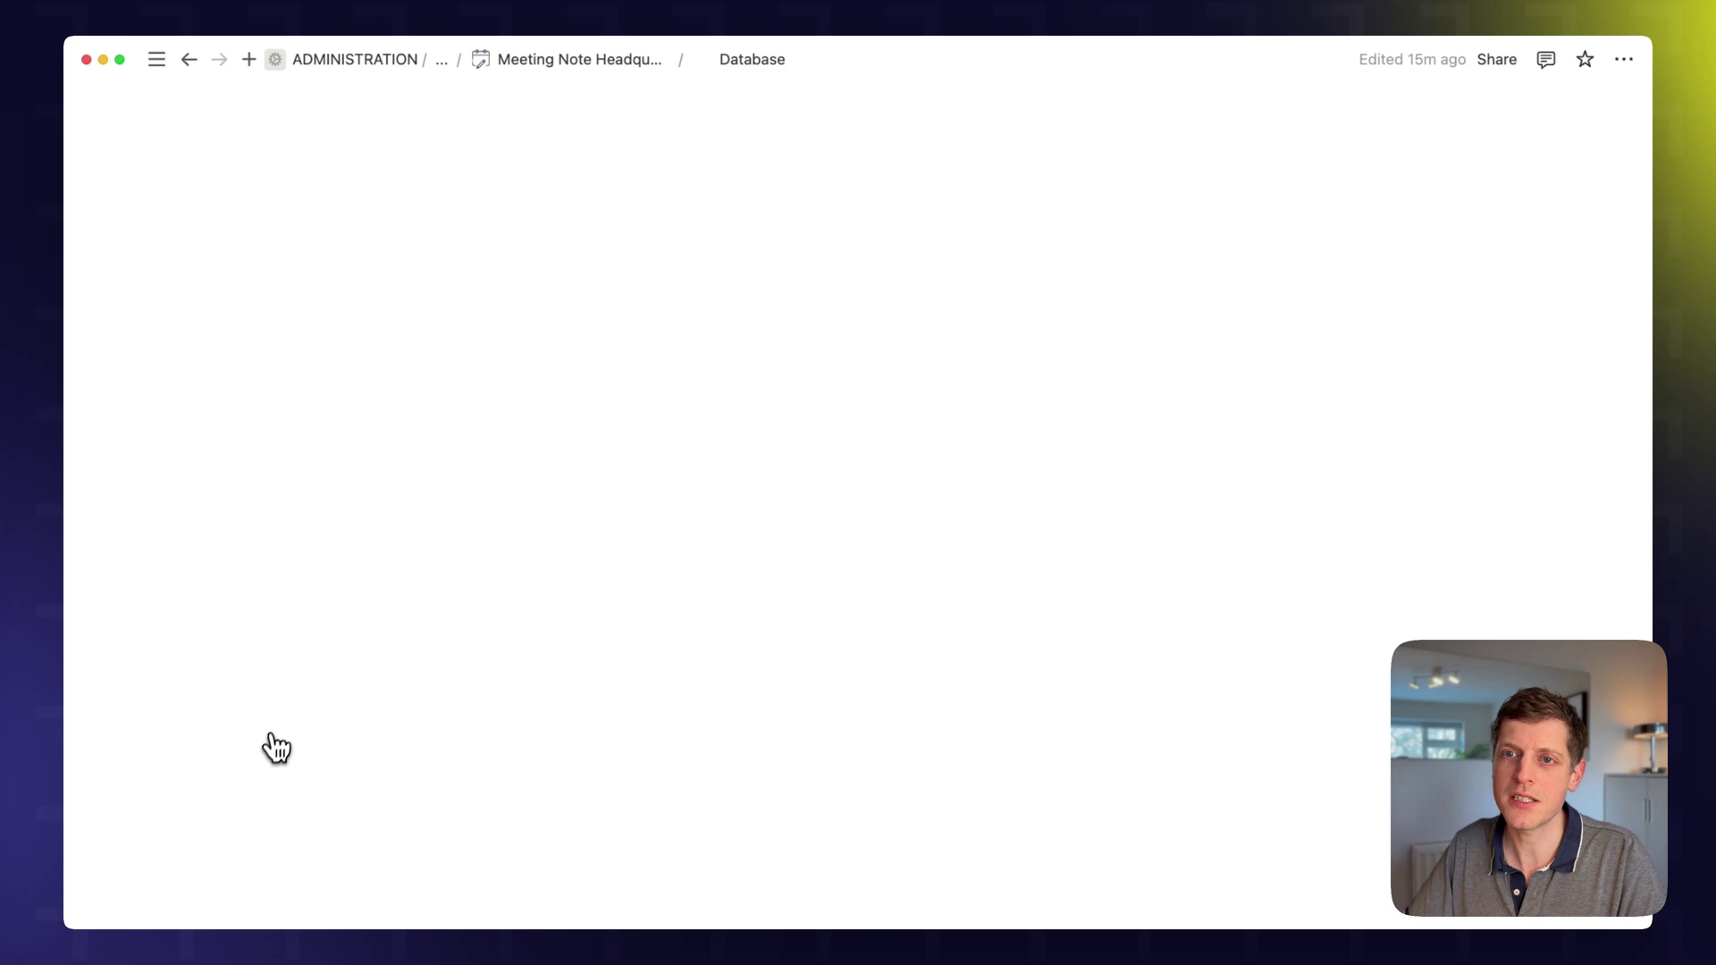
pyautogui.click(276, 440)
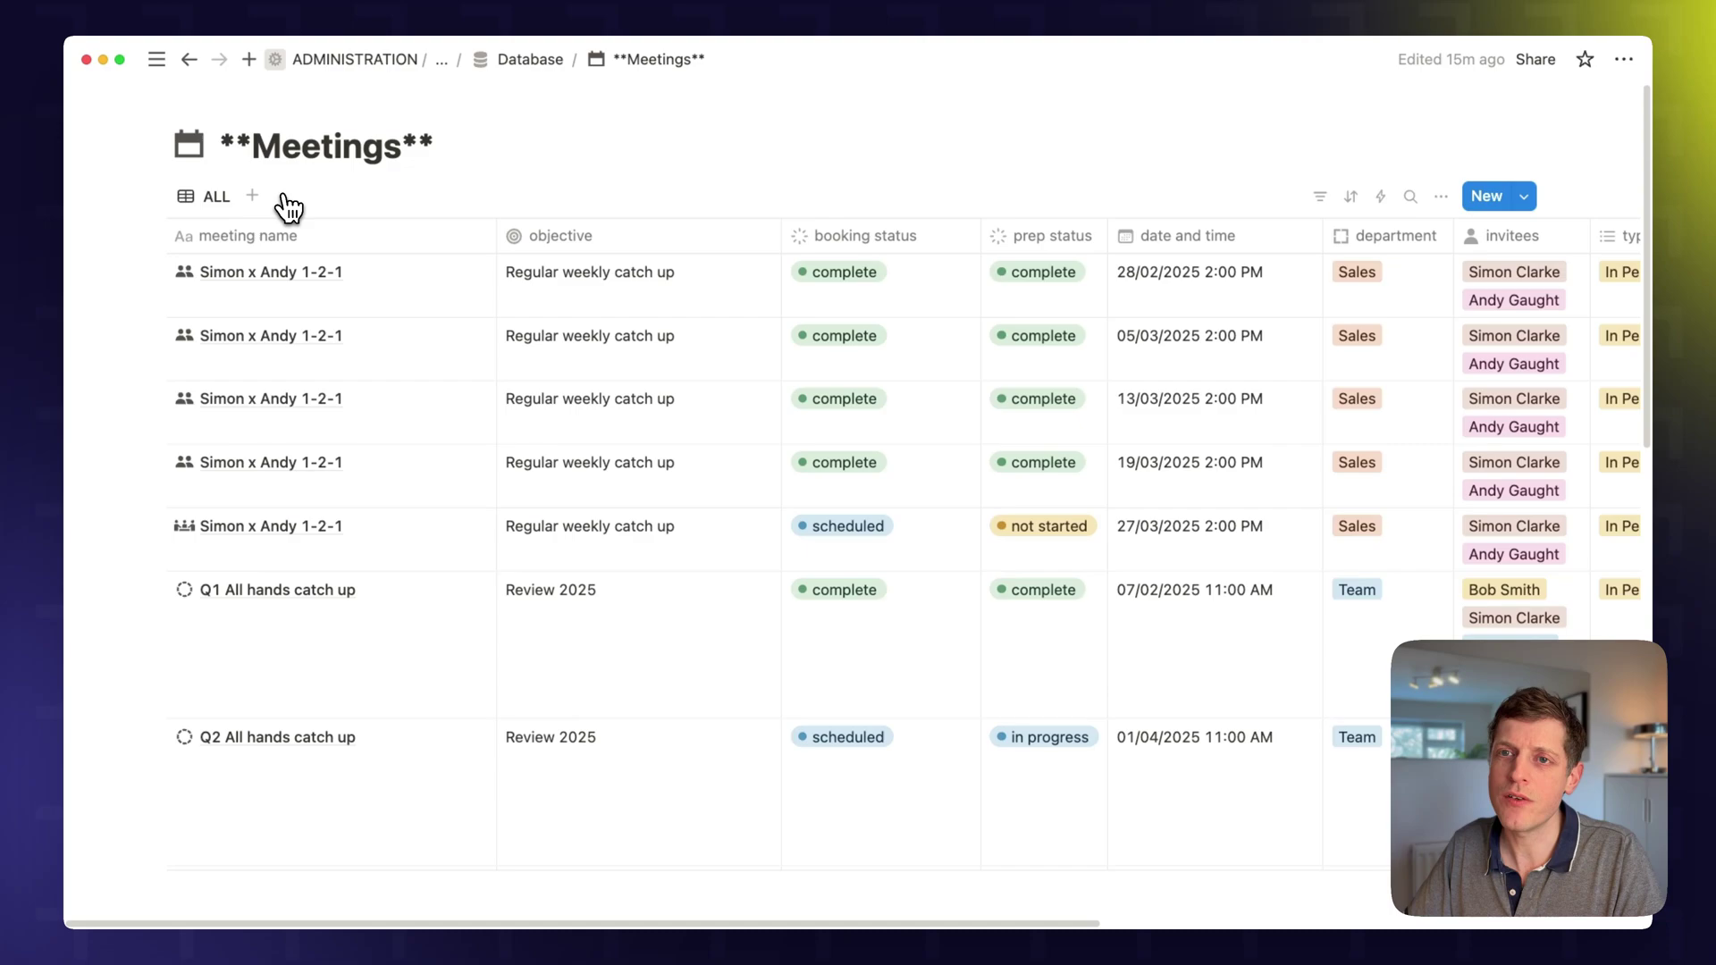
# Scroll across the Meetings table and check the 19/03 meeting's type options, leaving them unchanged
pyautogui.hscroll(5, 357, 303)
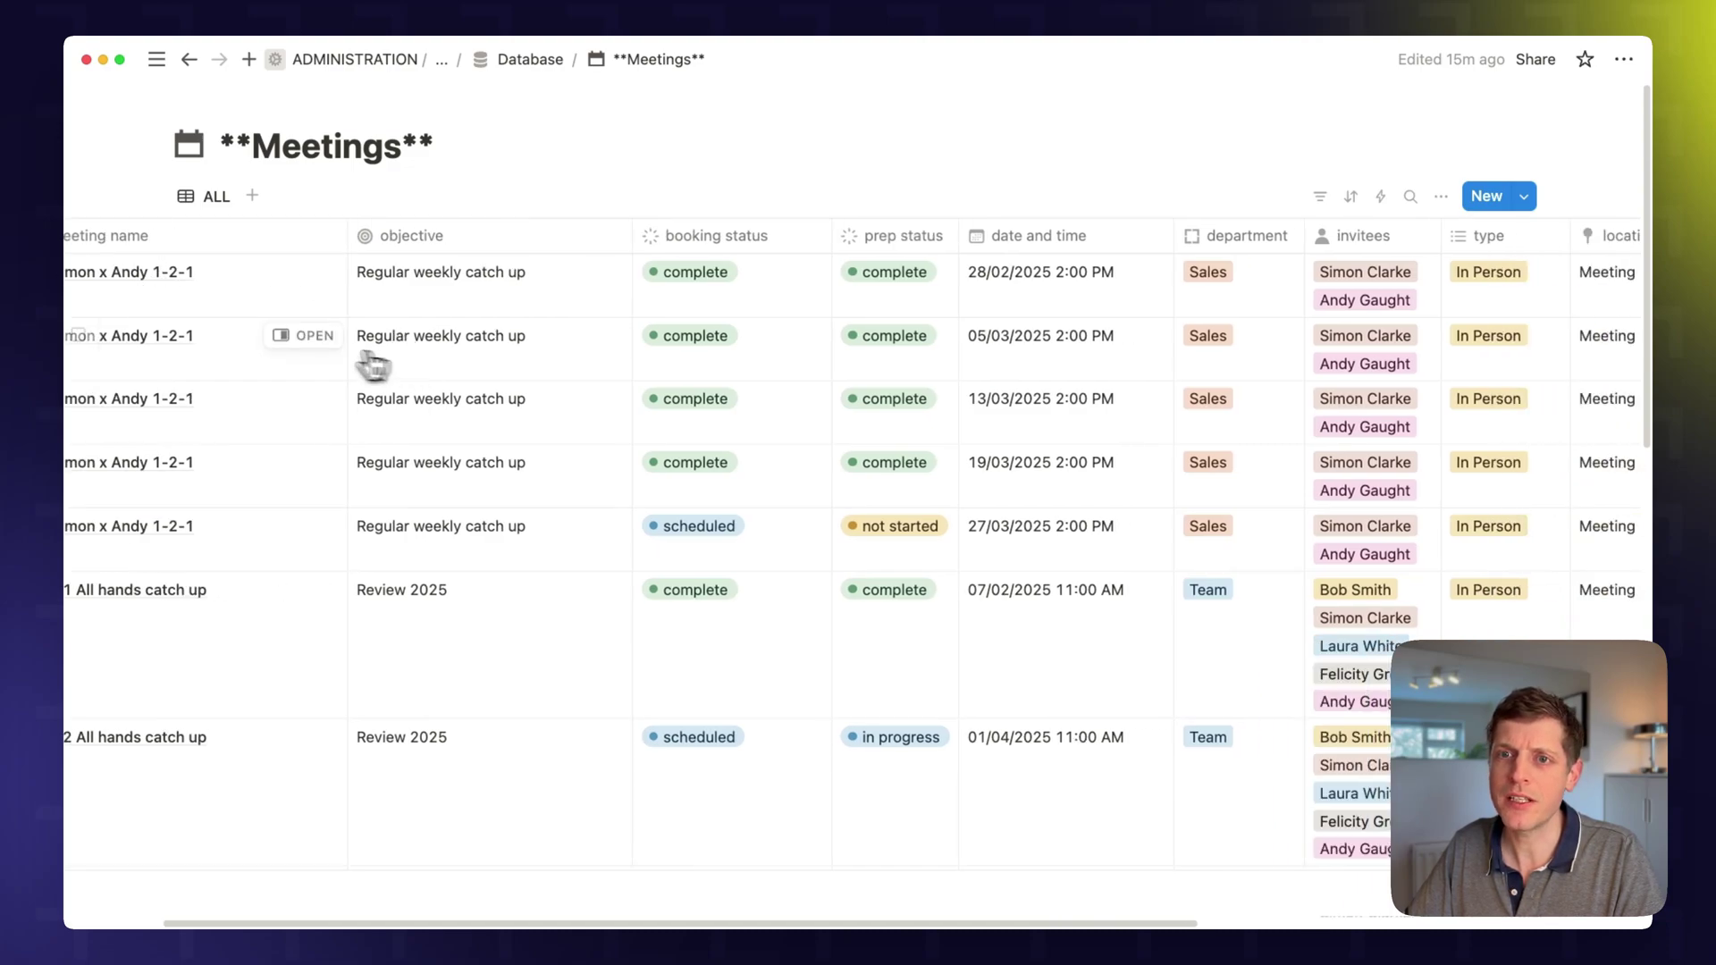
pyautogui.hscroll(5, 372, 364)
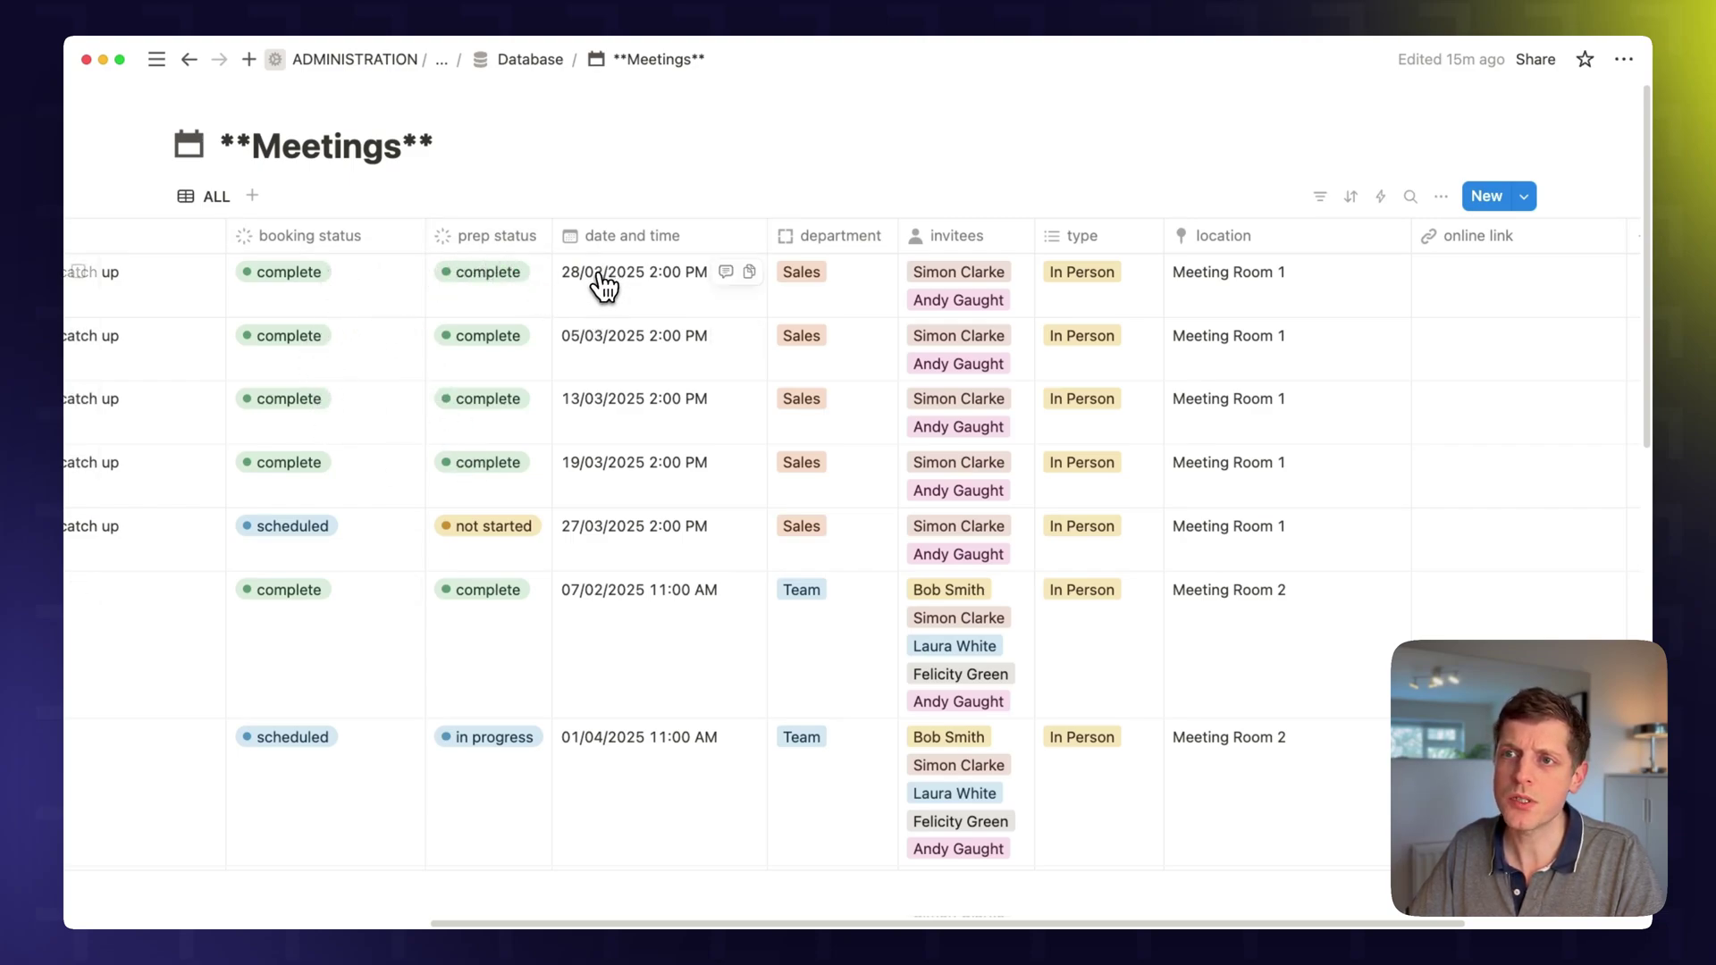
pyautogui.hscroll(5, 599, 295)
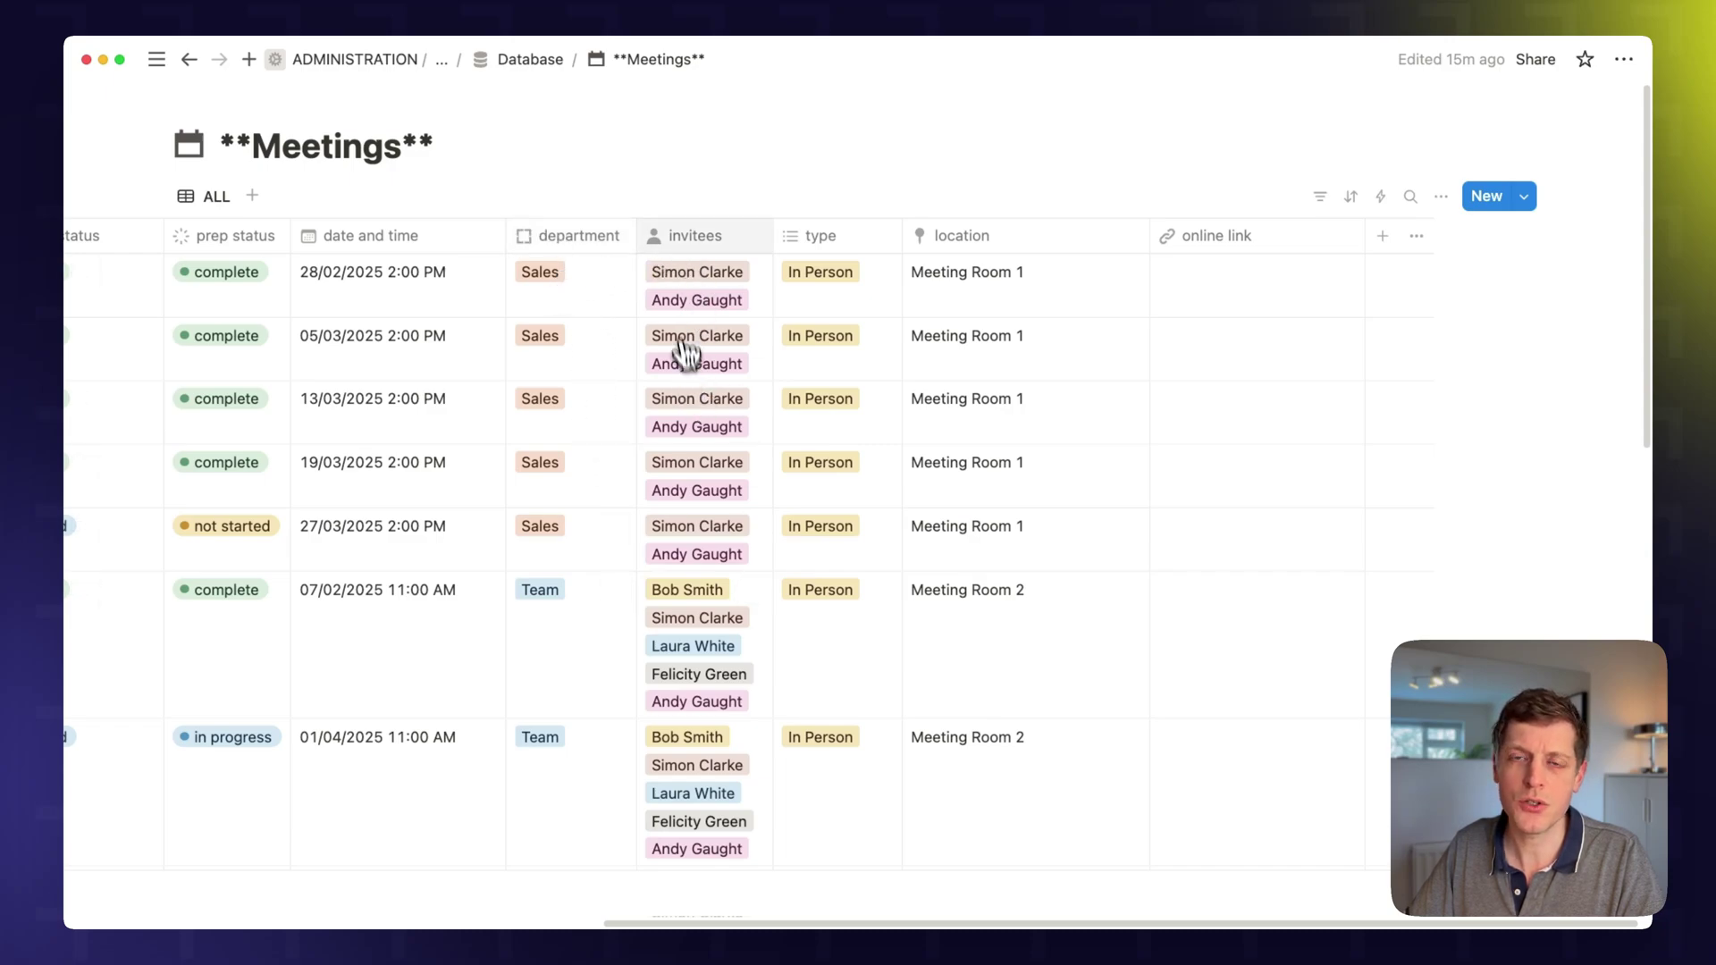
pyautogui.click(834, 470)
pyautogui.press('Escape')
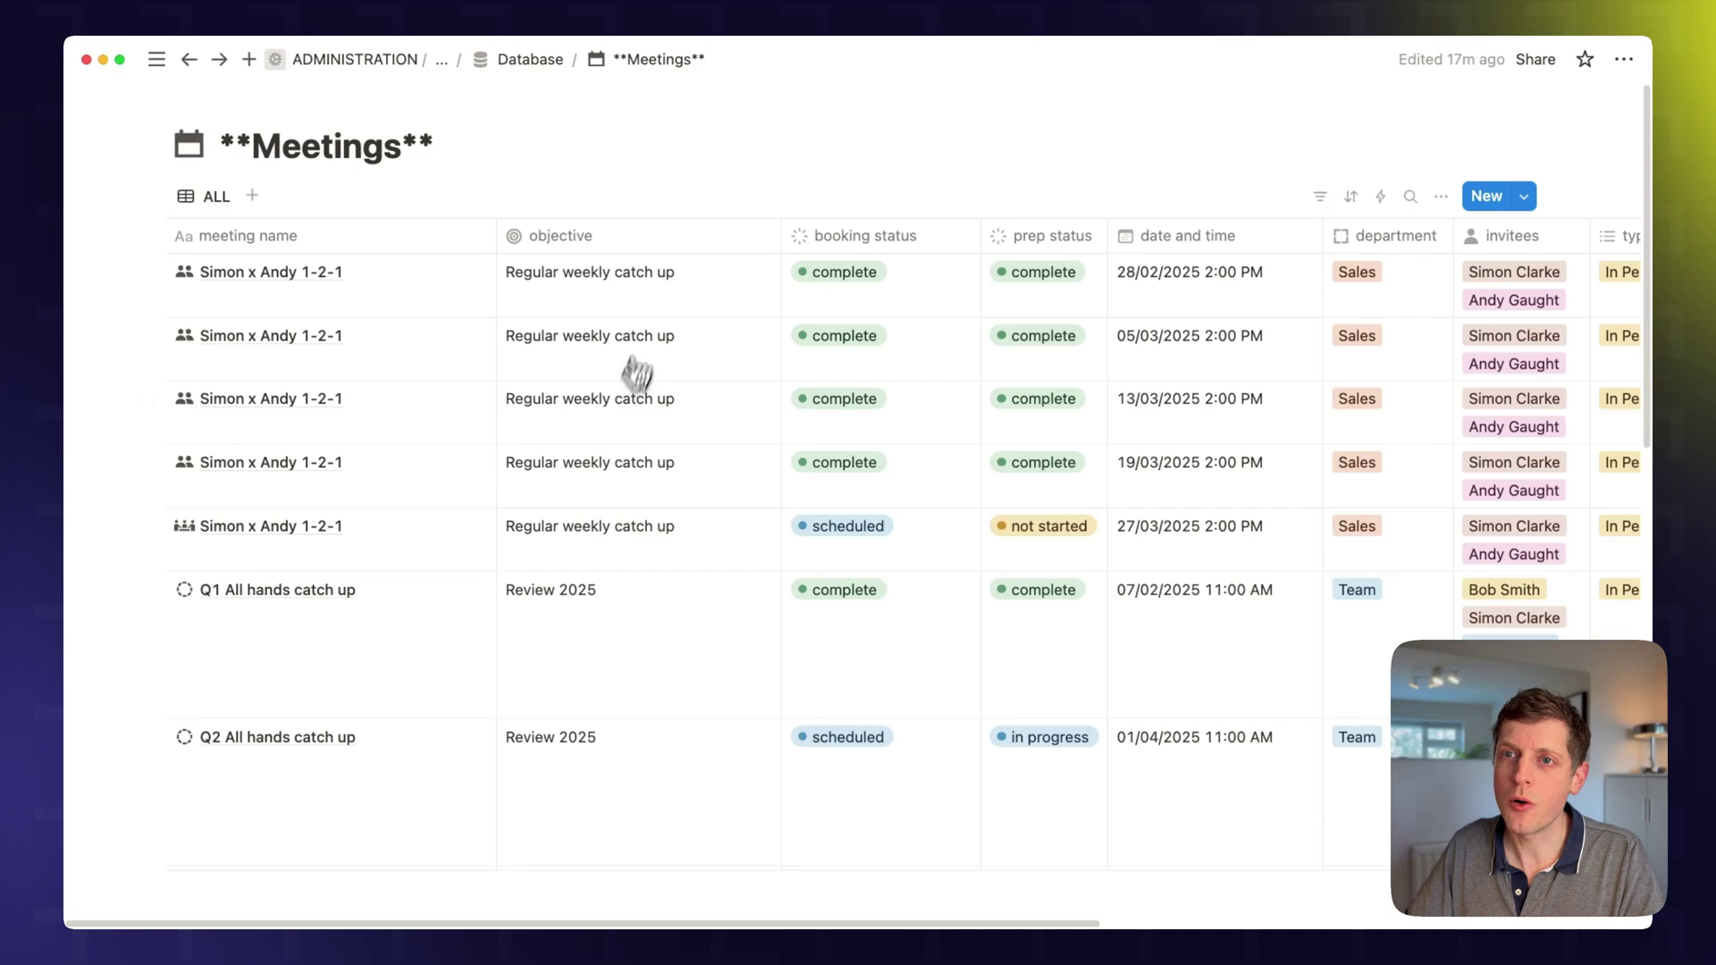
# Return to Meeting Note Headquarters and scroll down toward the footer
pyautogui.press('super+bracketleft')
pyautogui.press('super+bracketleft')
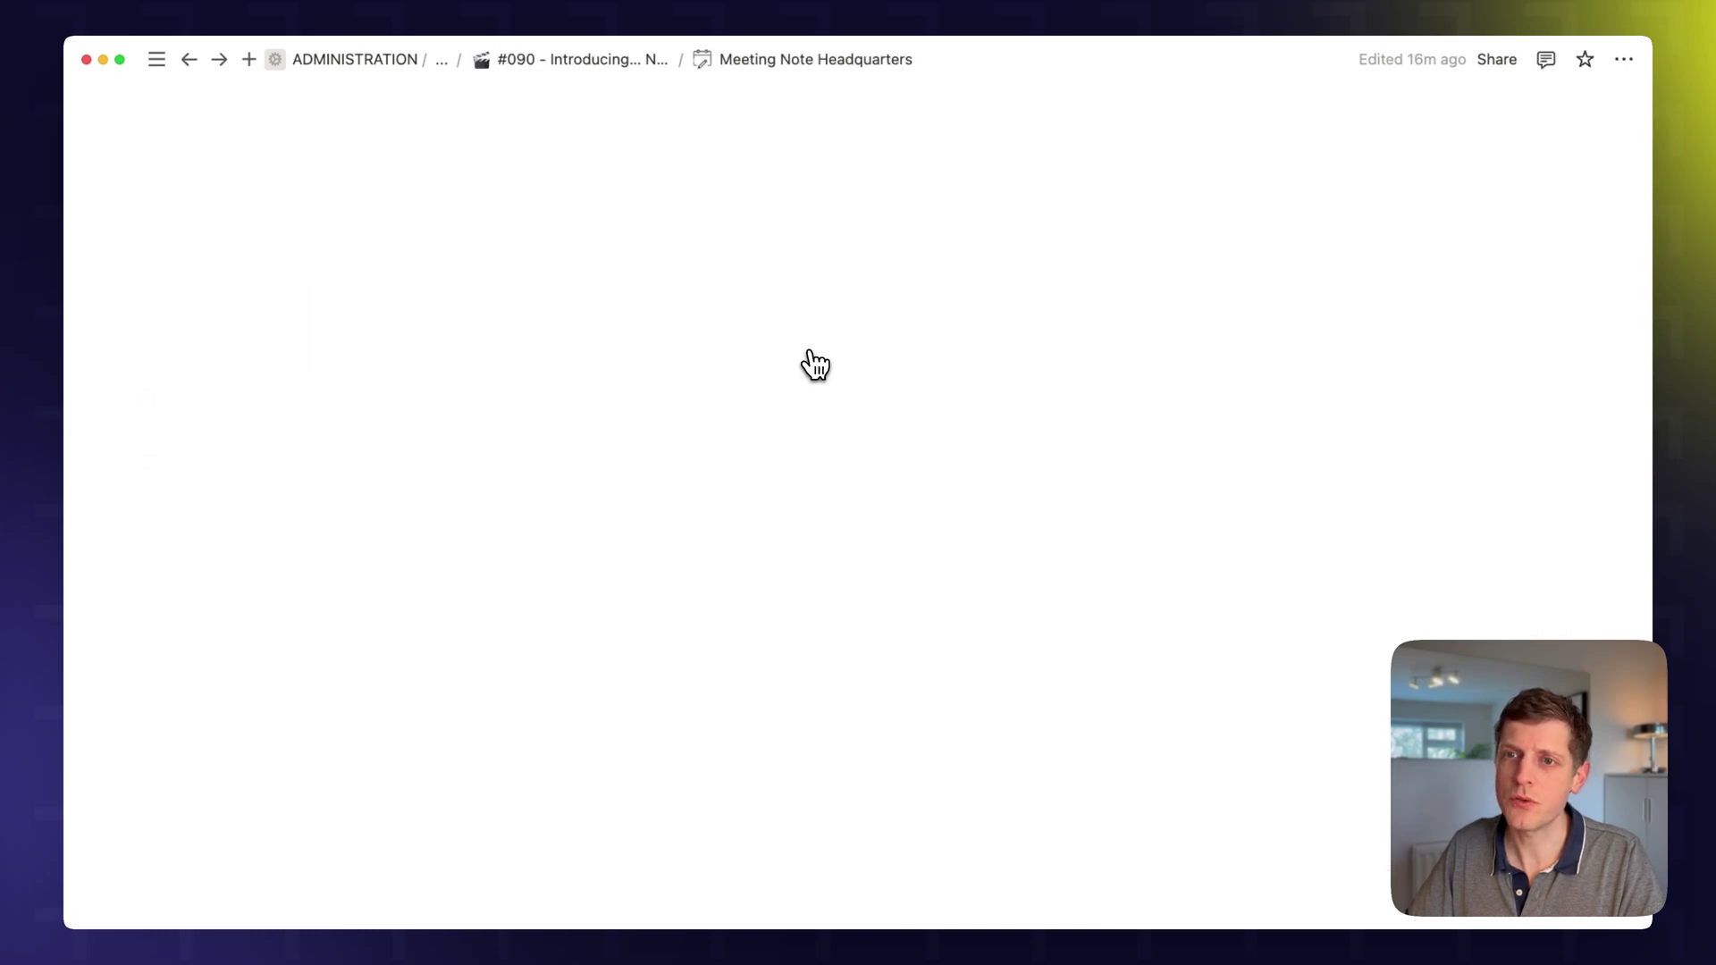
pyautogui.scroll(6, 422, 395)
pyautogui.scroll(10, 421, 395)
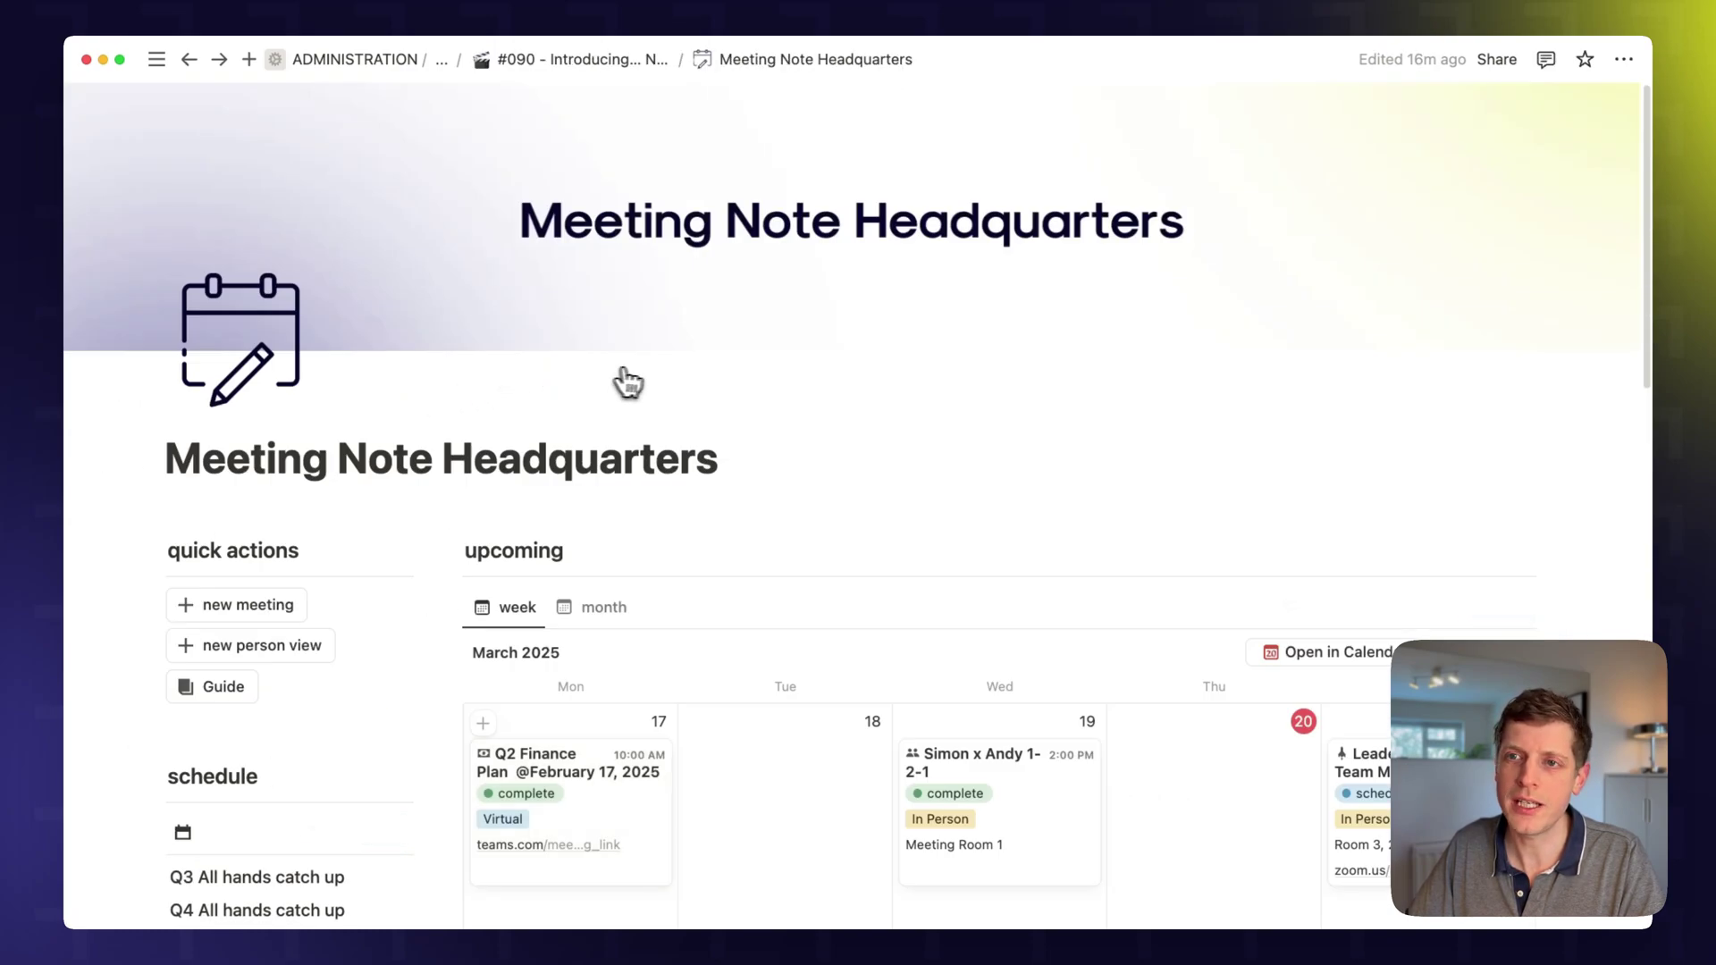
pyautogui.scroll(-3, 727, 509)
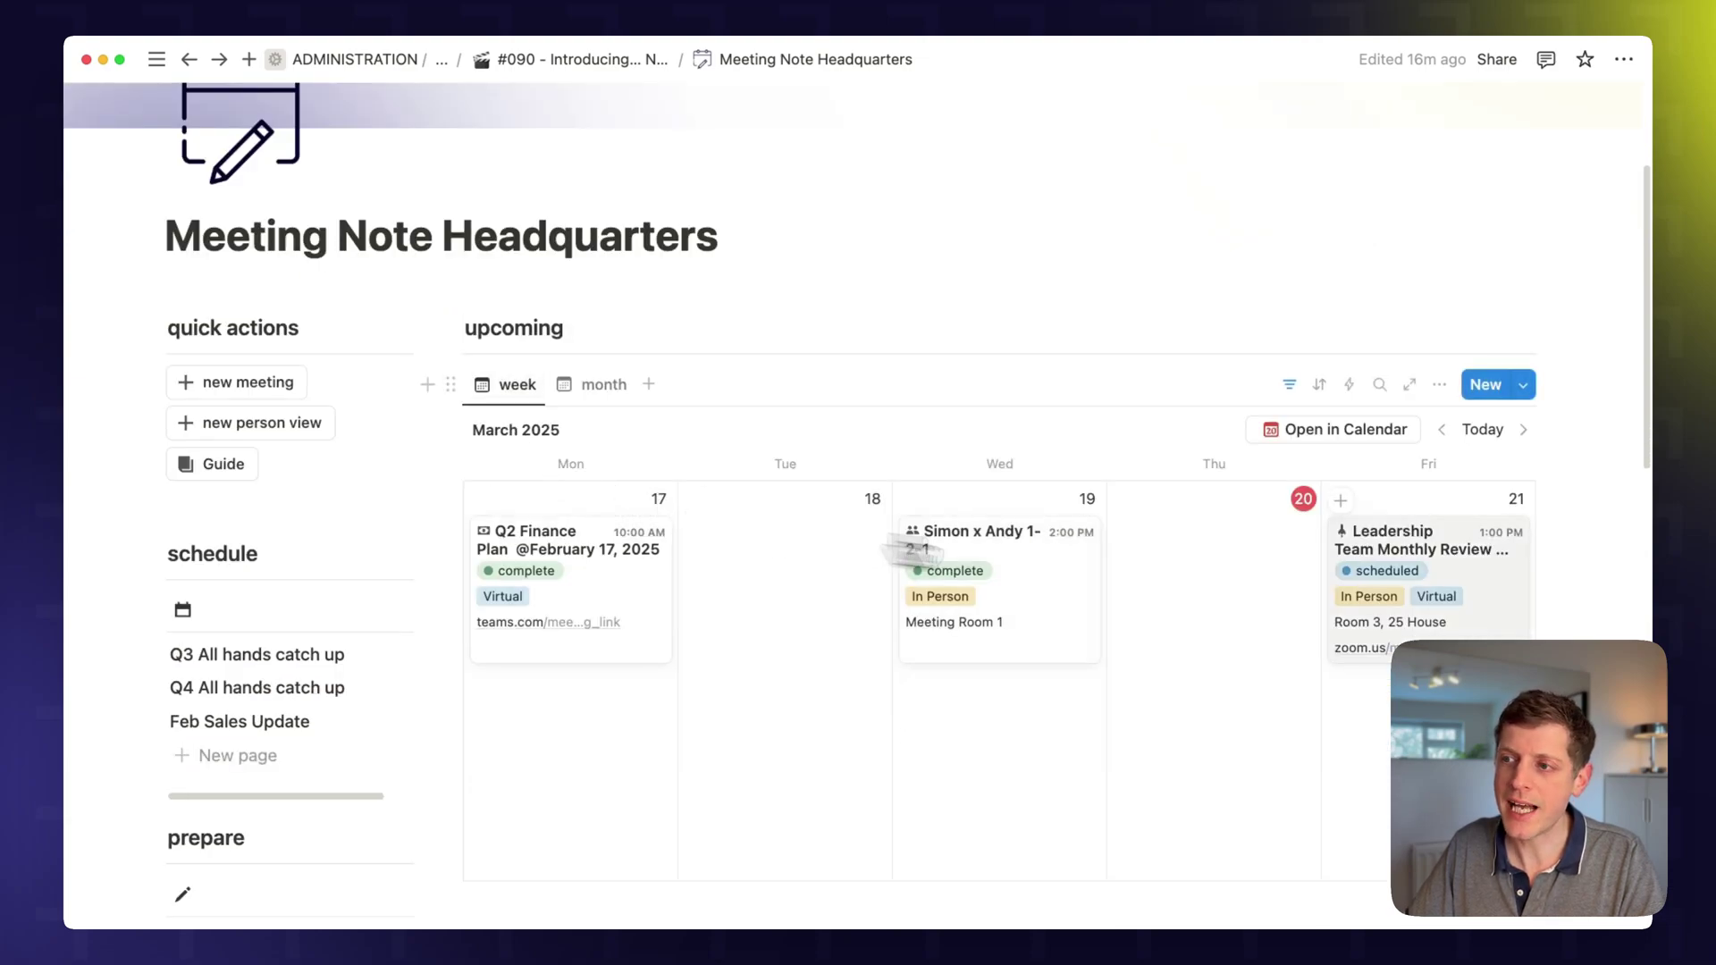
pyautogui.scroll(-4, 1091, 563)
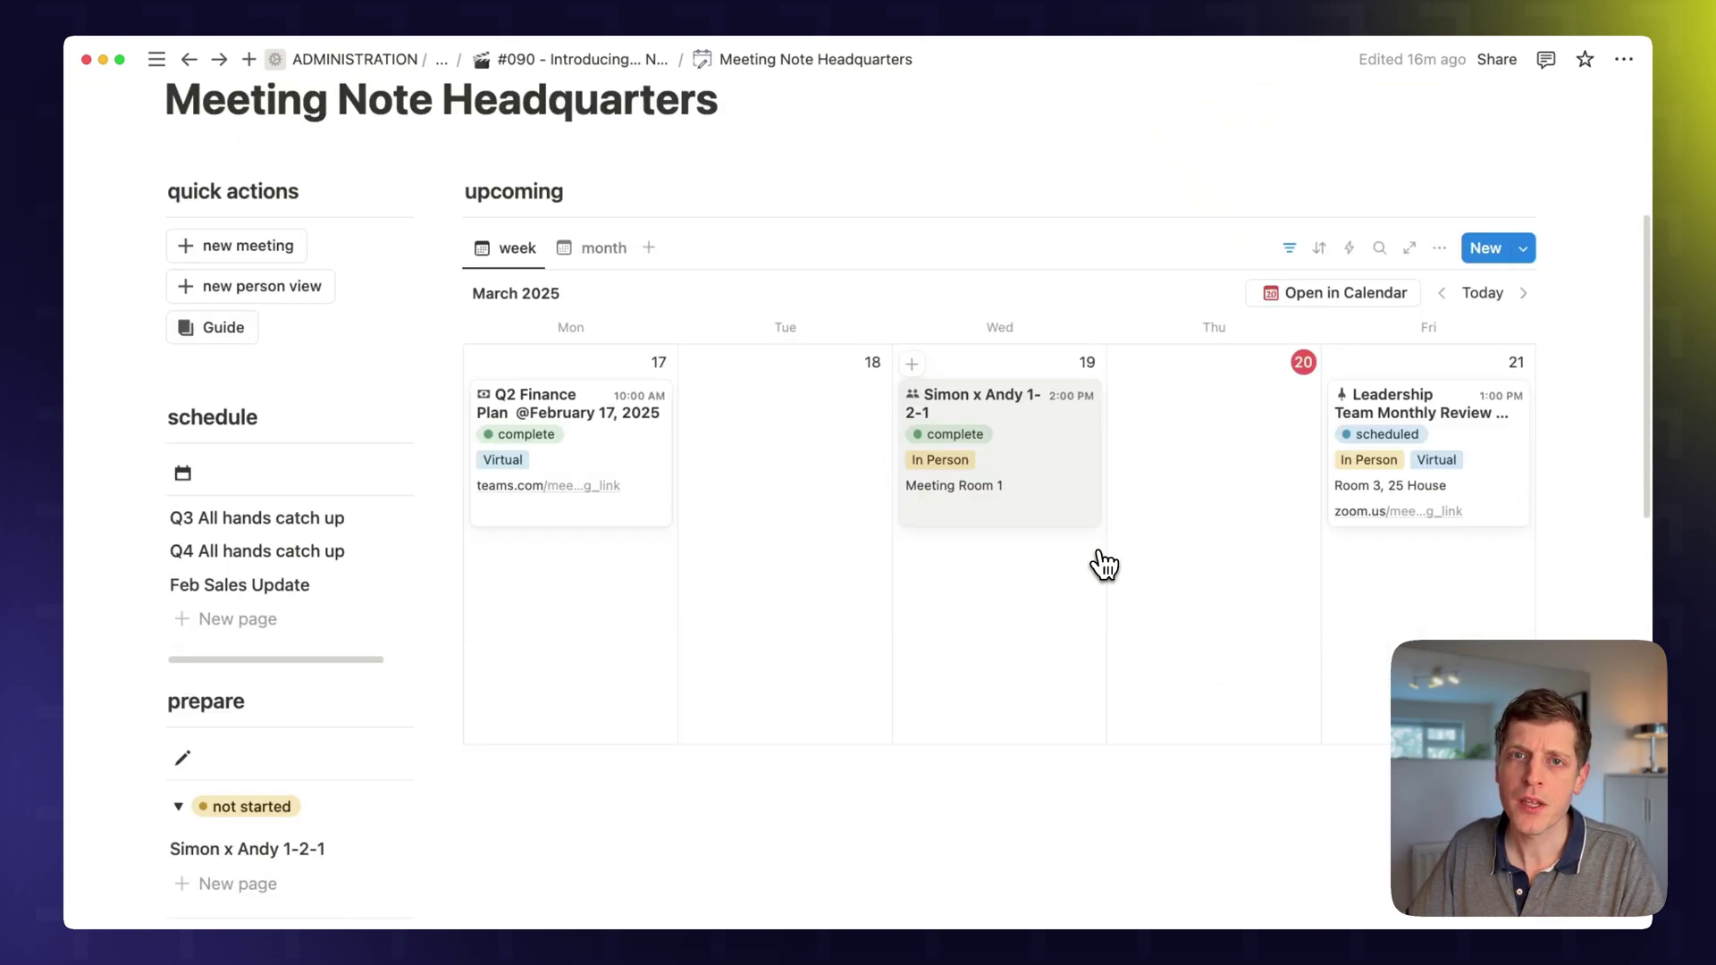
pyautogui.scroll(-3, 786, 384)
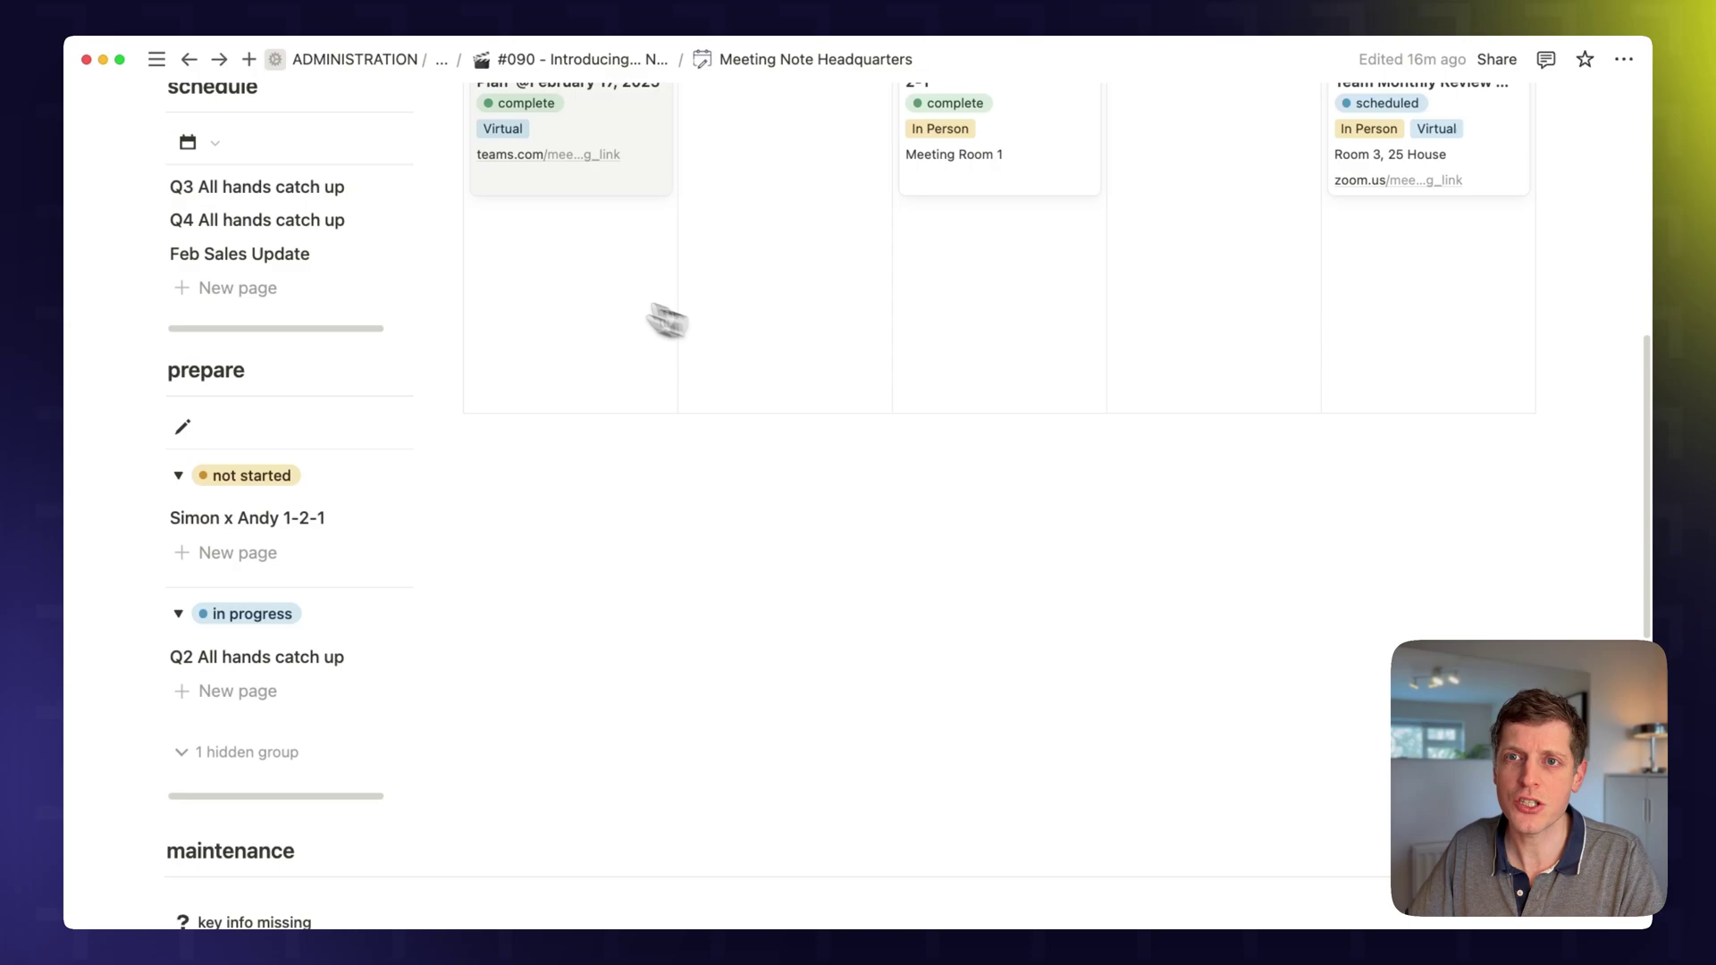
pyautogui.scroll(2, 482, 295)
pyautogui.moveTo(307, 268)
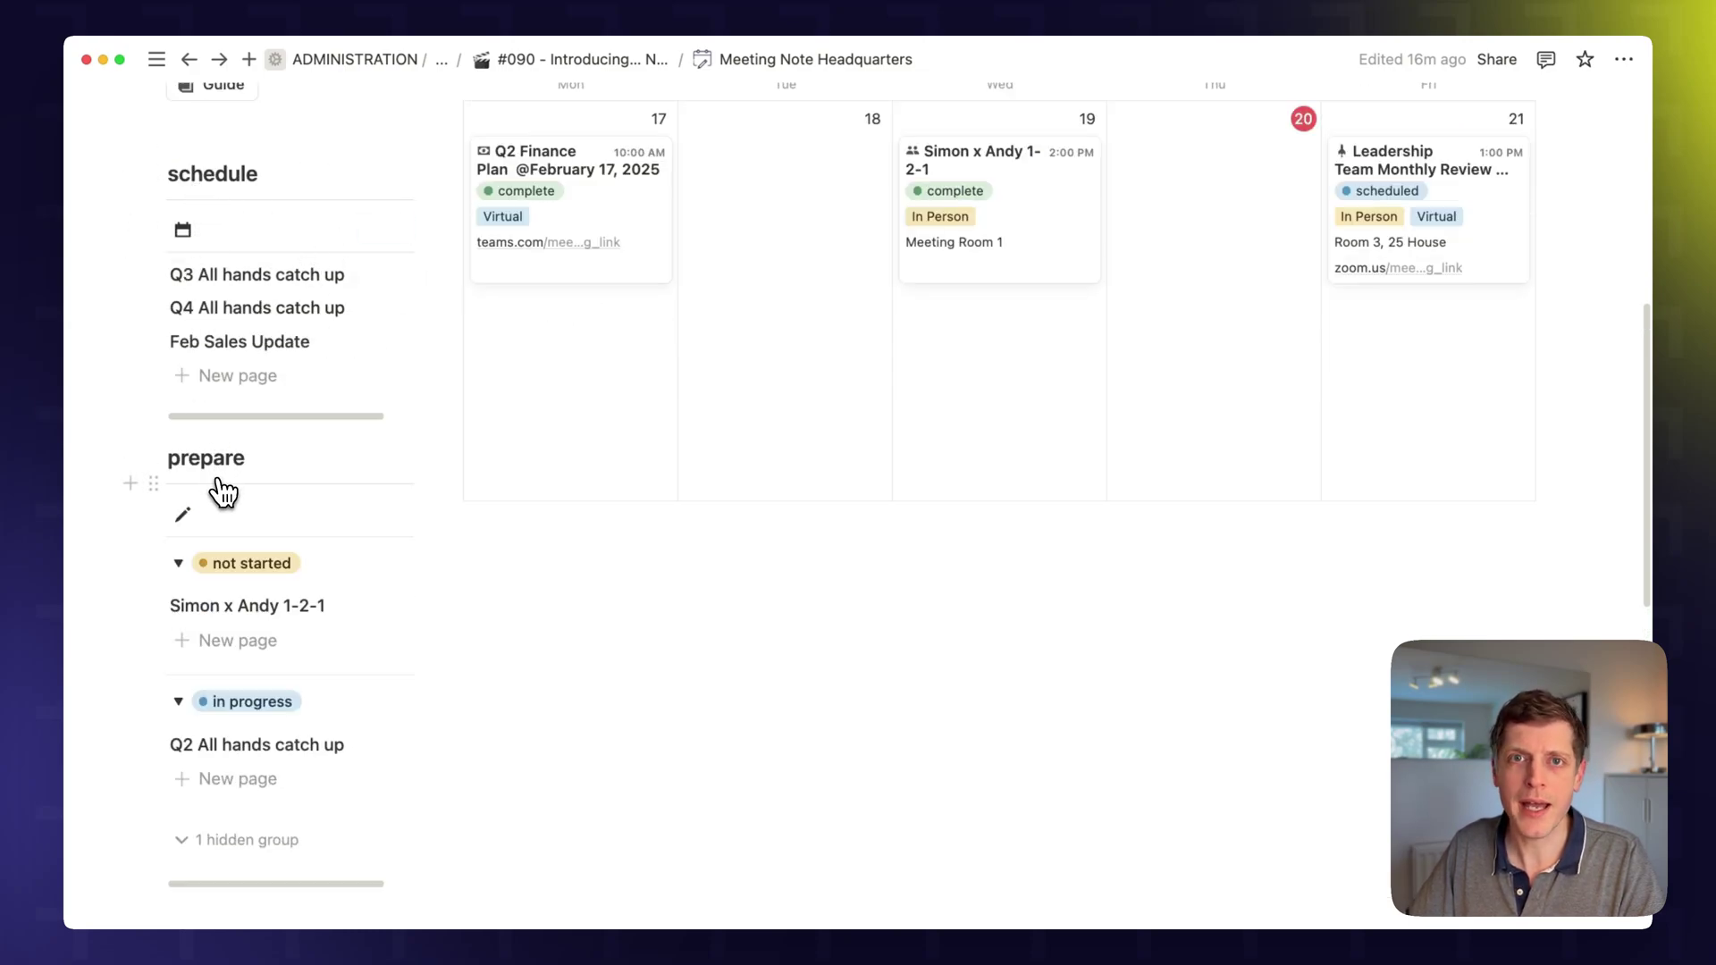
pyautogui.scroll(-8, 590, 336)
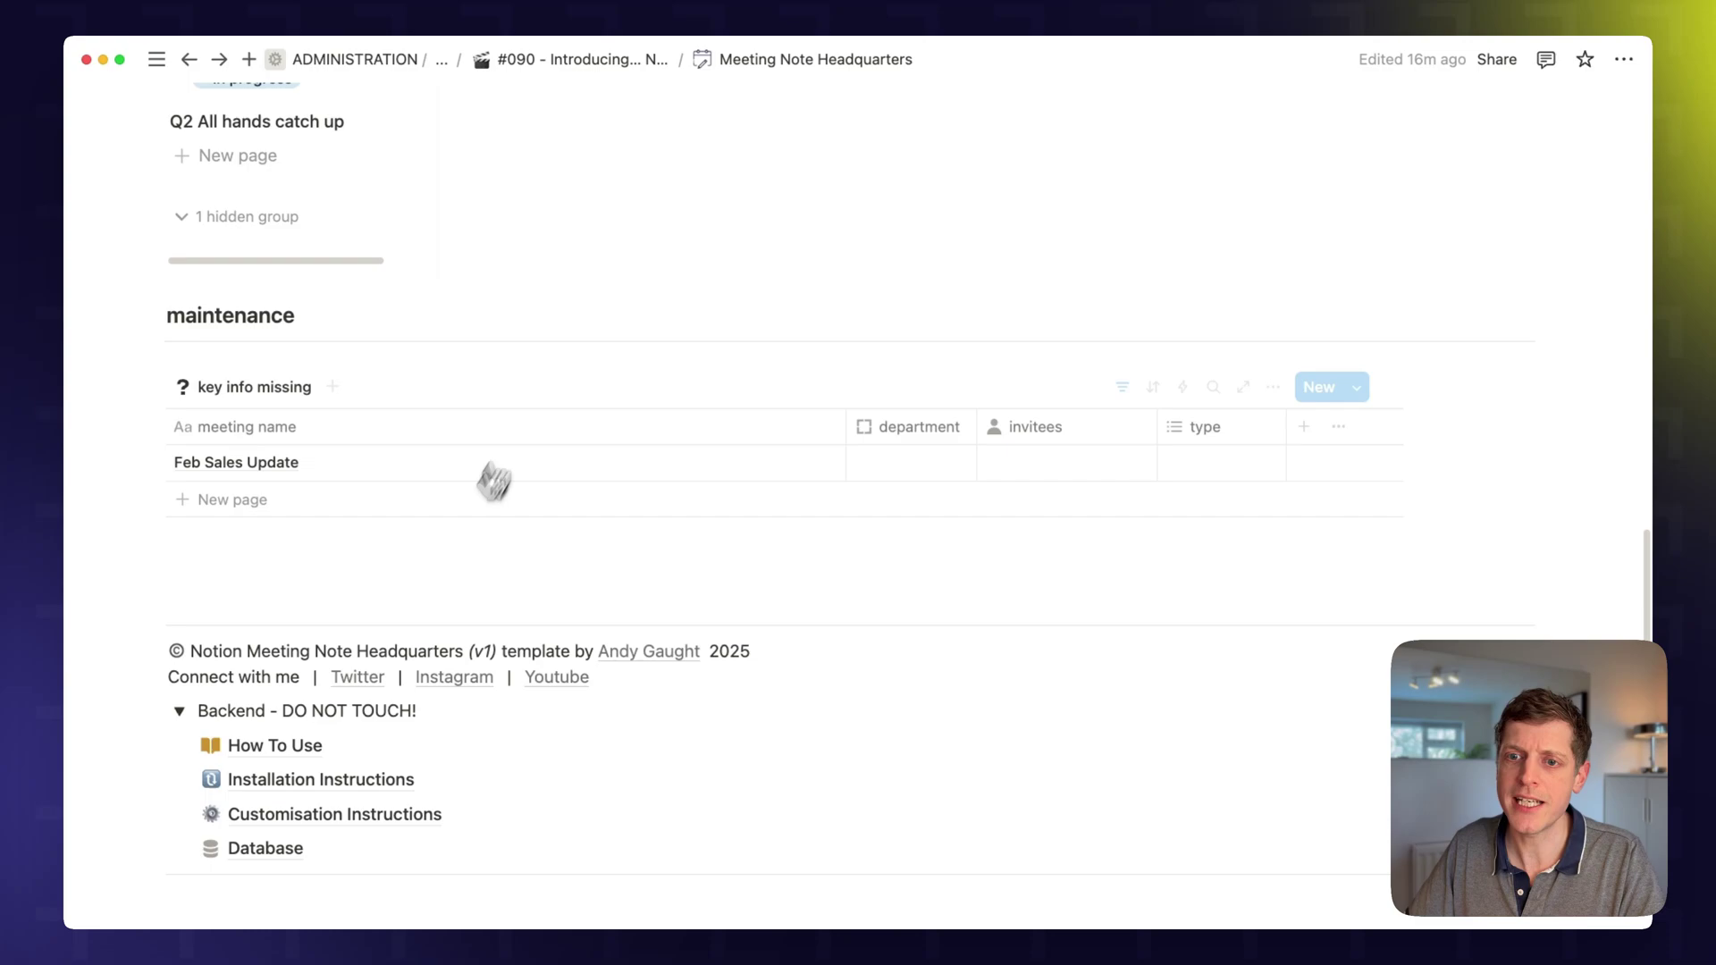
# Check the first meeting's booking and prep status options in Meetings without changes, then go back
pyautogui.click(246, 835)
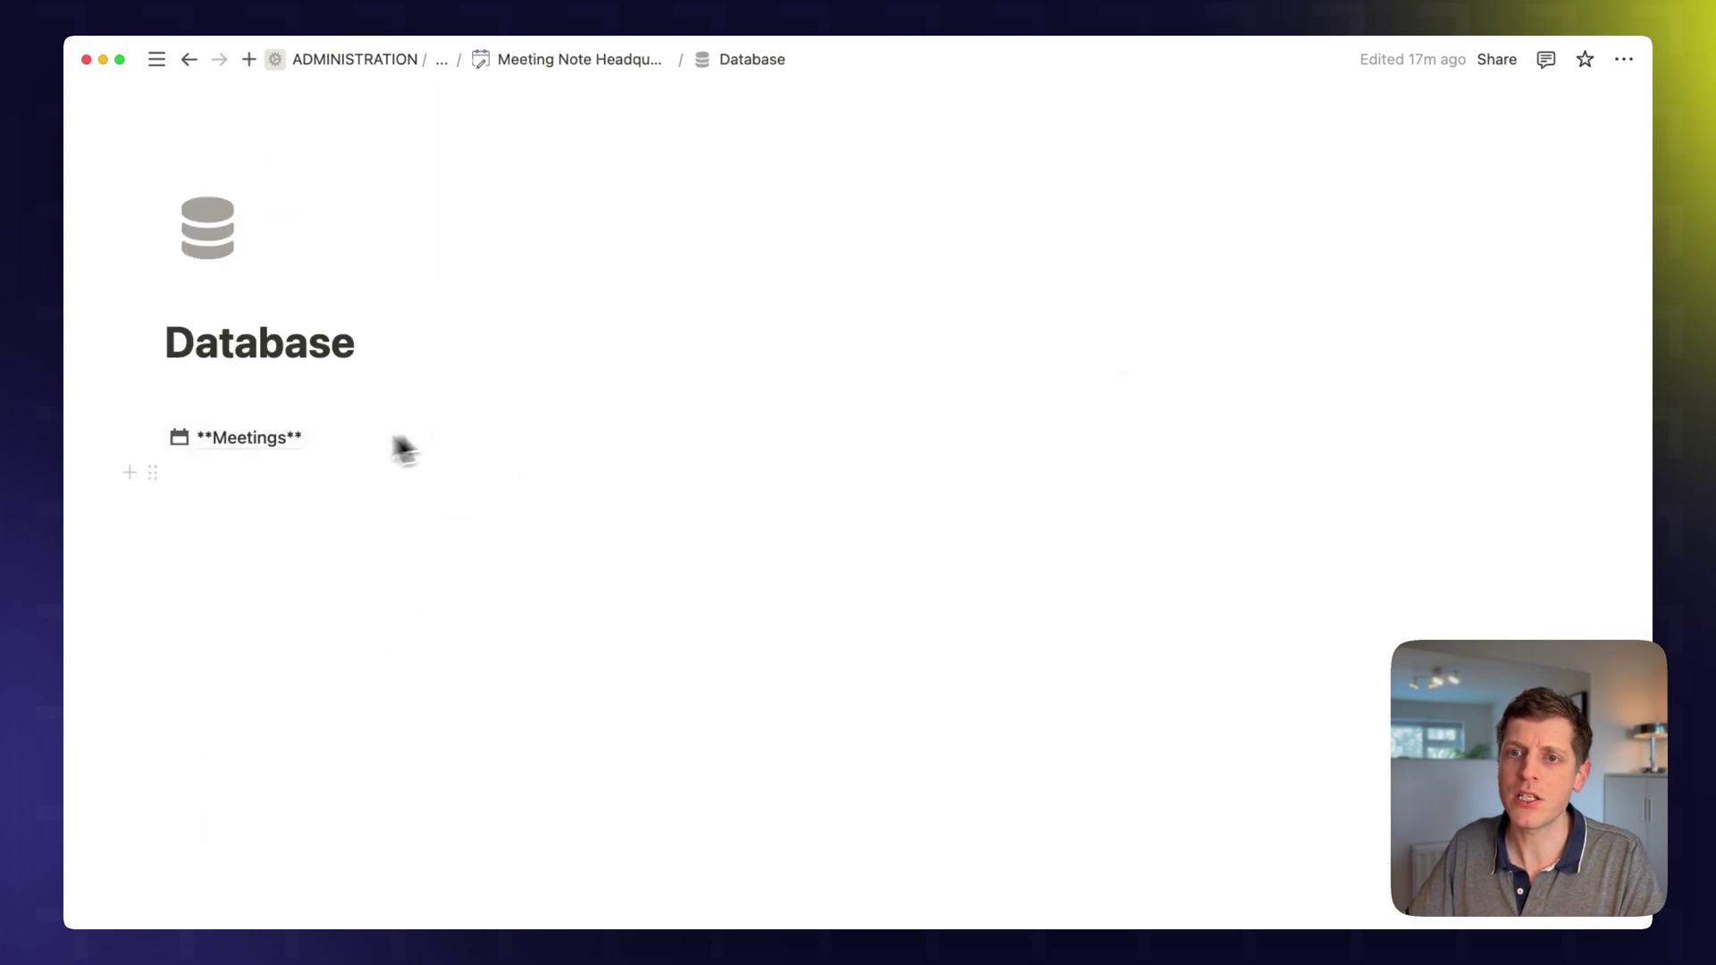
pyautogui.click(249, 442)
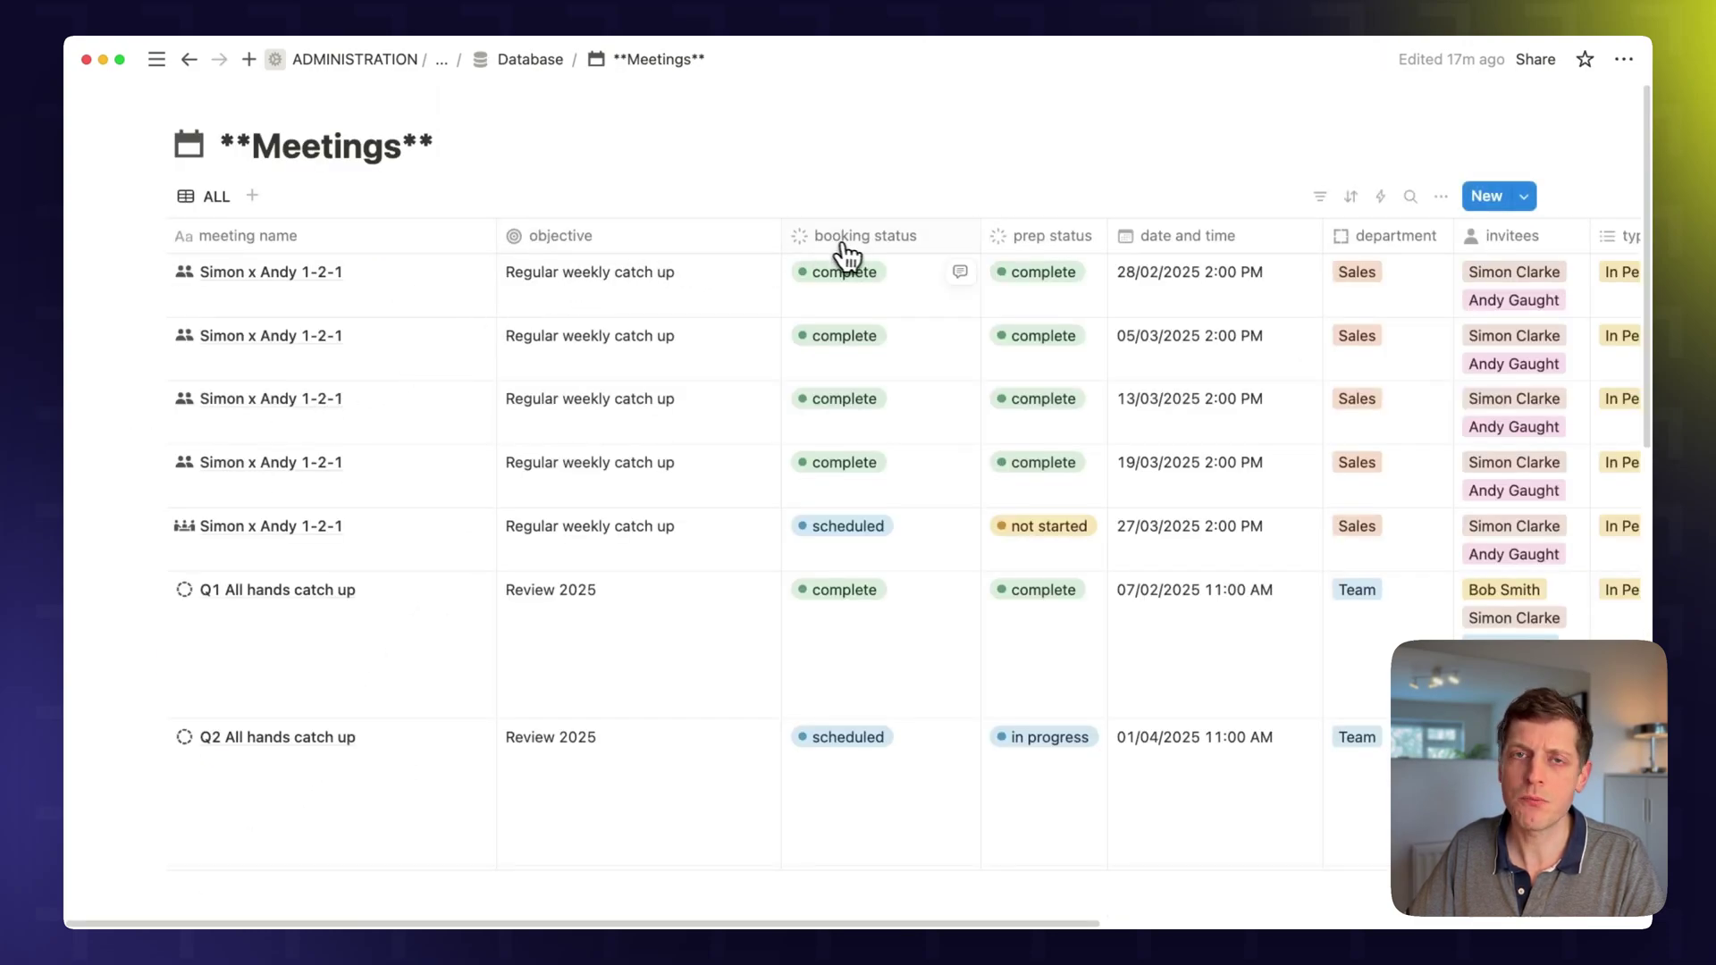
pyautogui.click(845, 272)
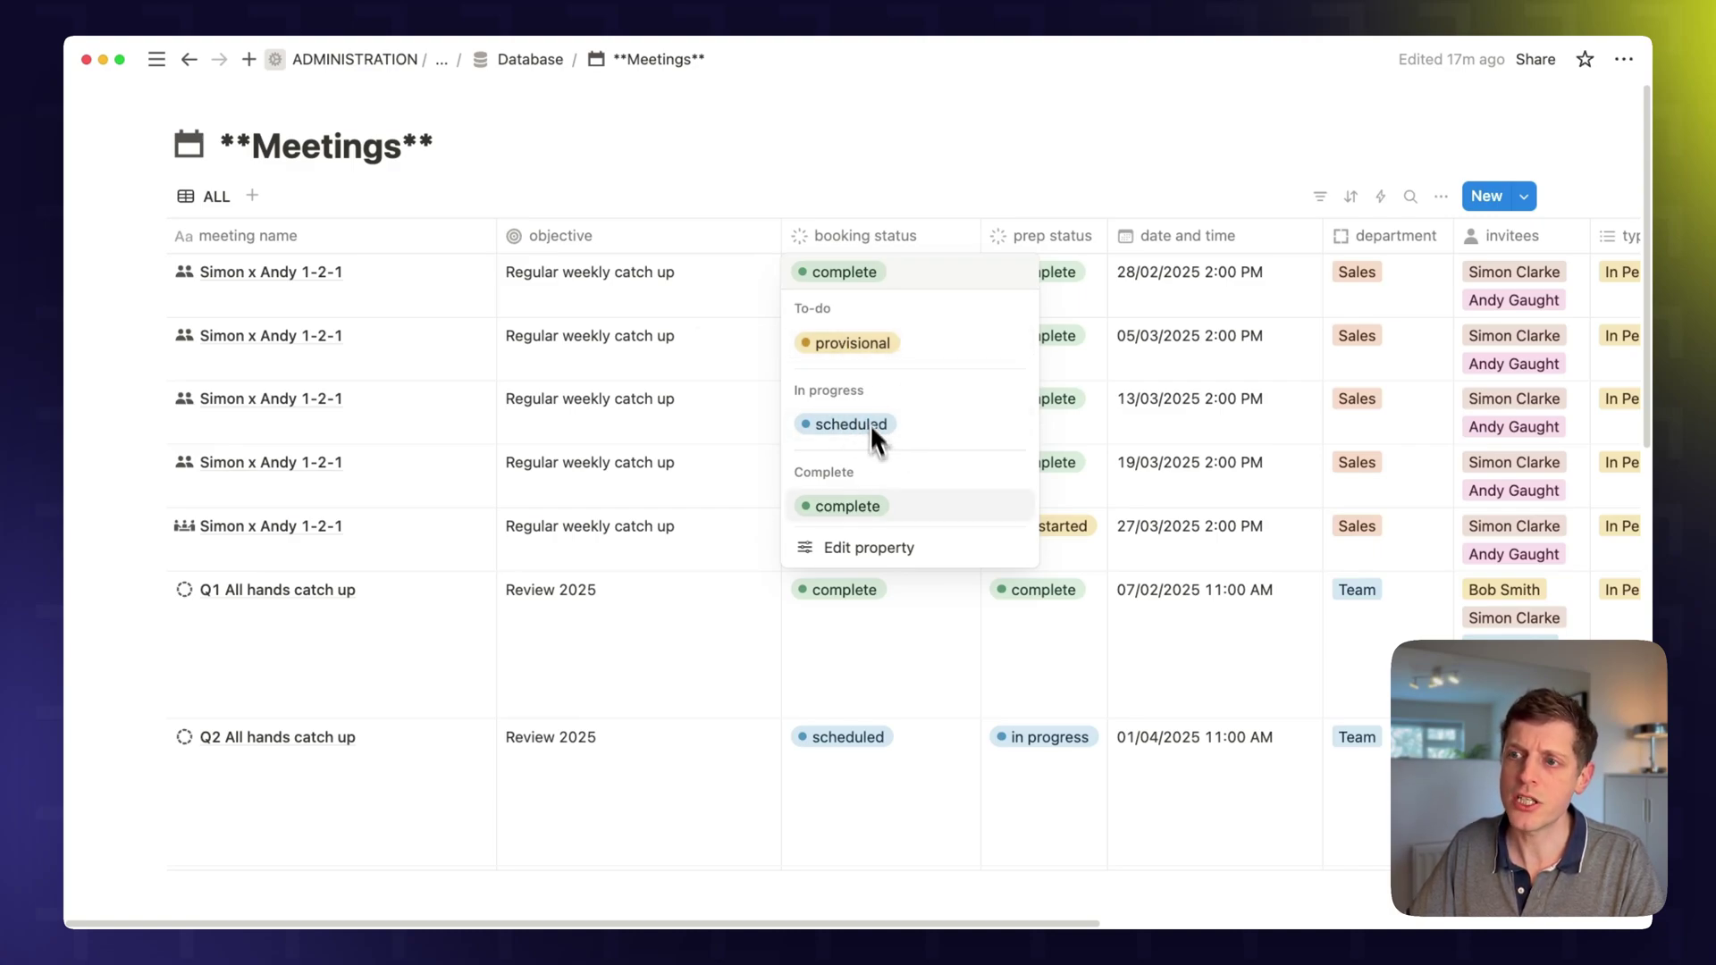
pyautogui.press('Escape')
pyautogui.click(1006, 283)
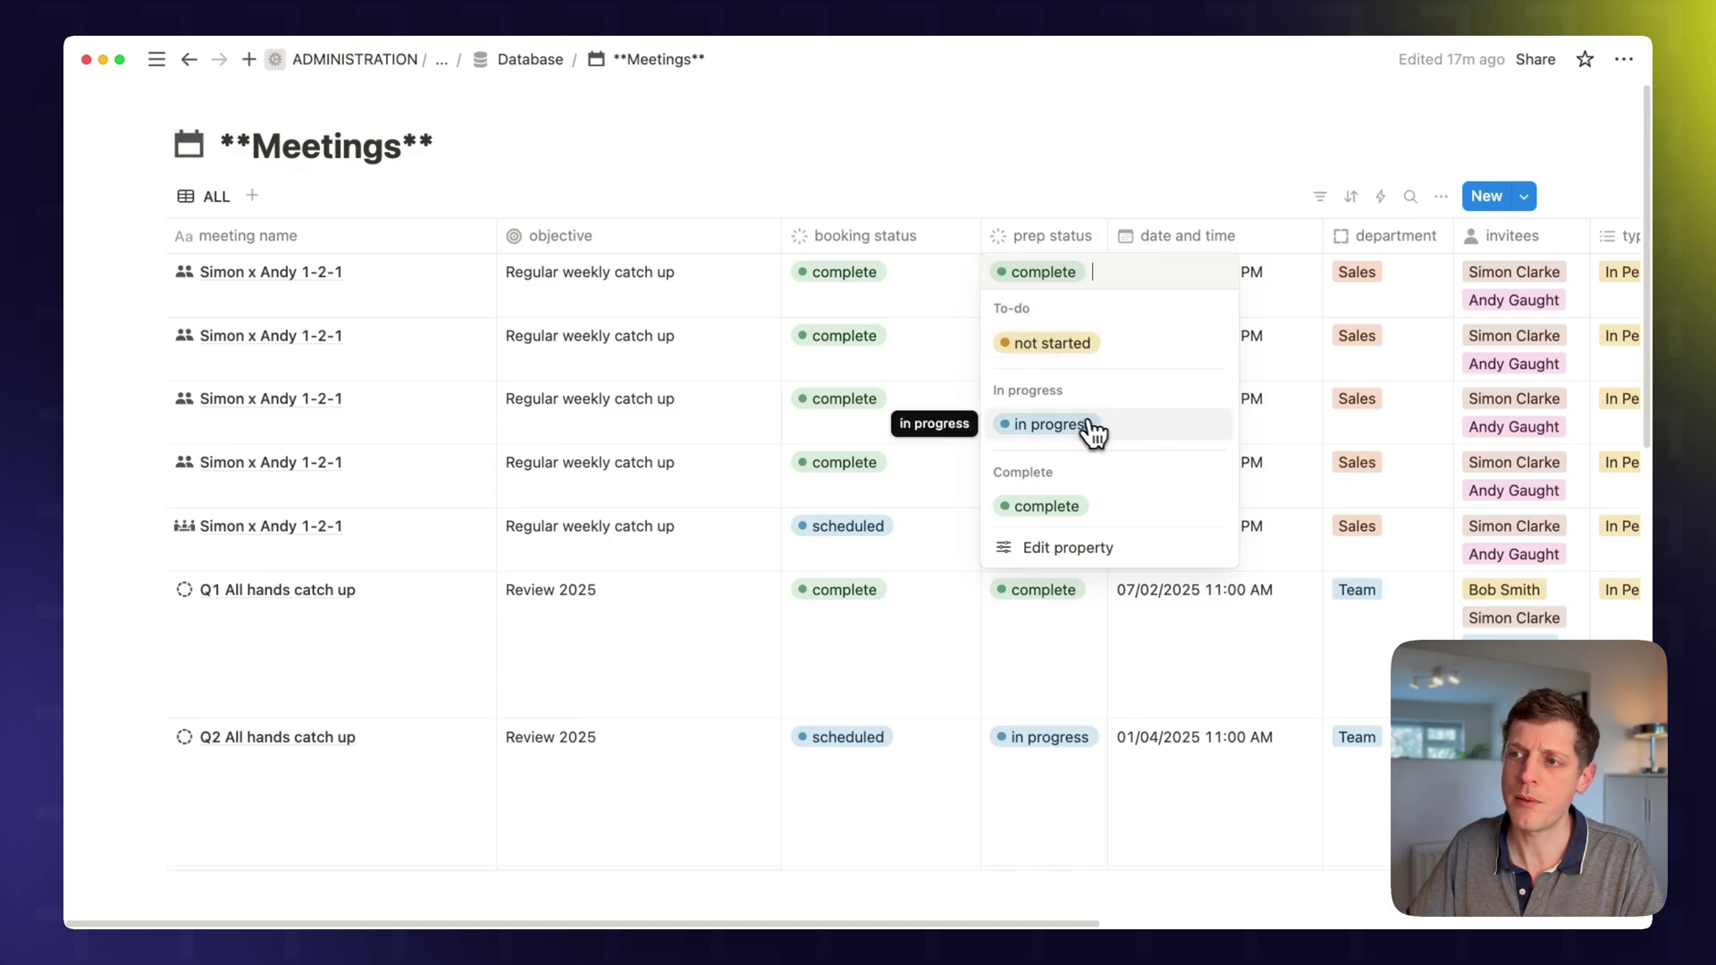
pyautogui.press('Escape')
pyautogui.press('super+bracketleft')
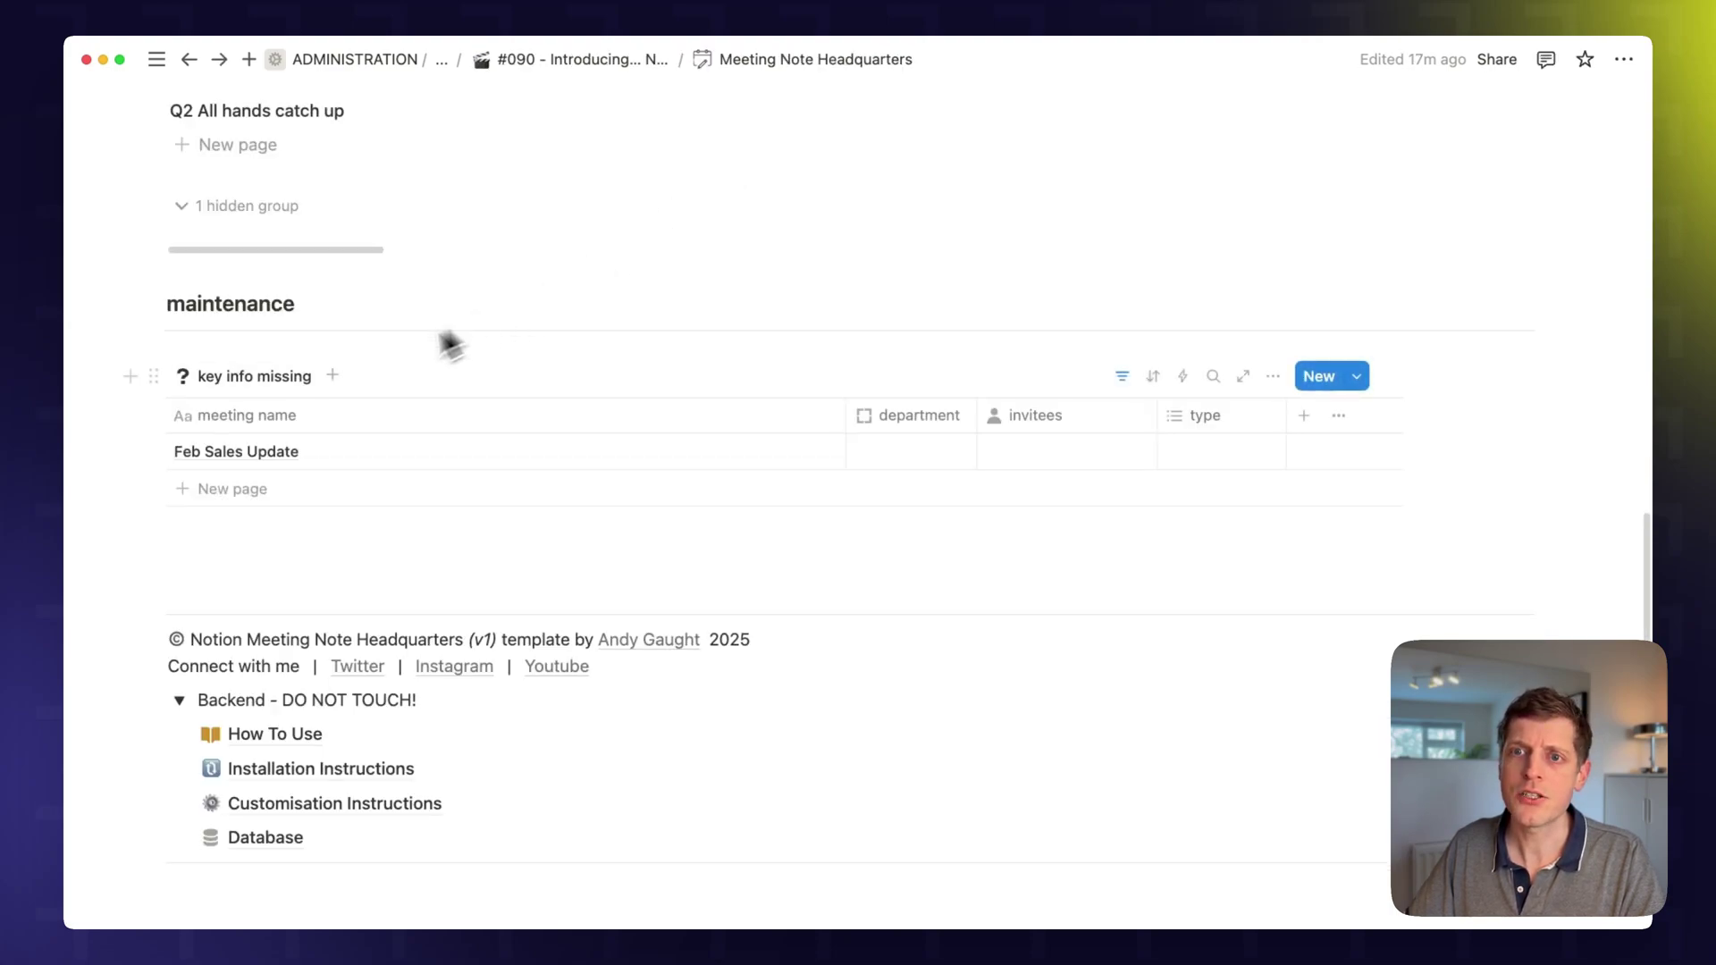
pyautogui.scroll(8, 384, 376)
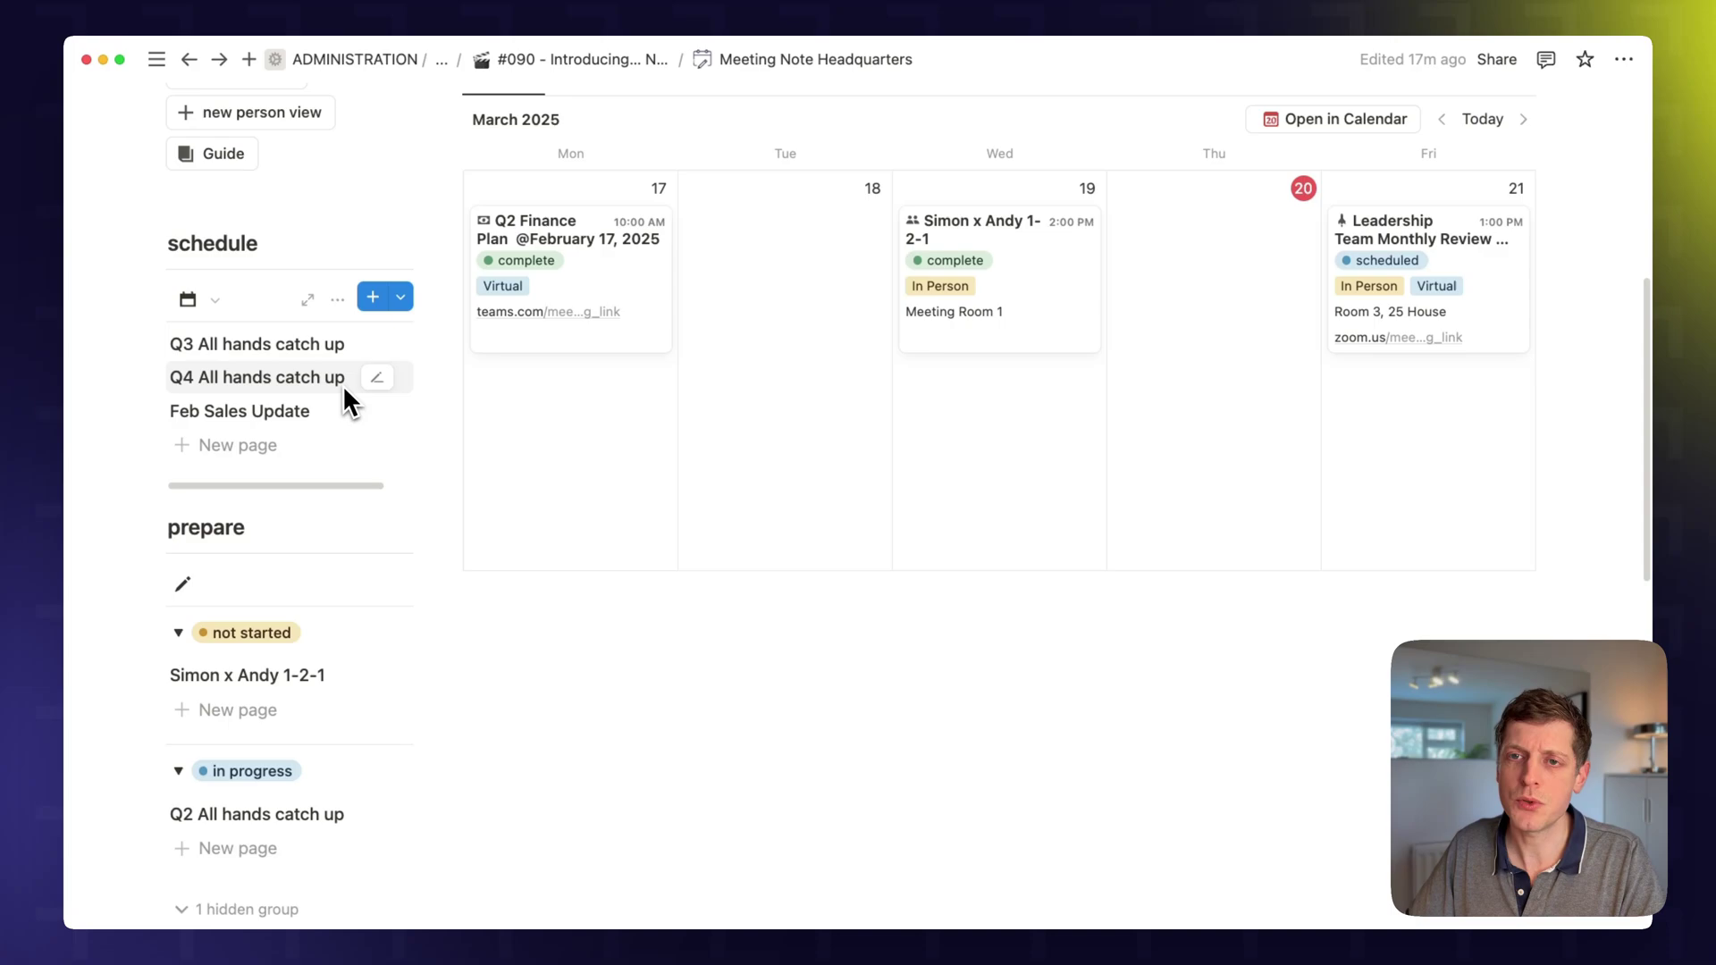
pyautogui.click(266, 357)
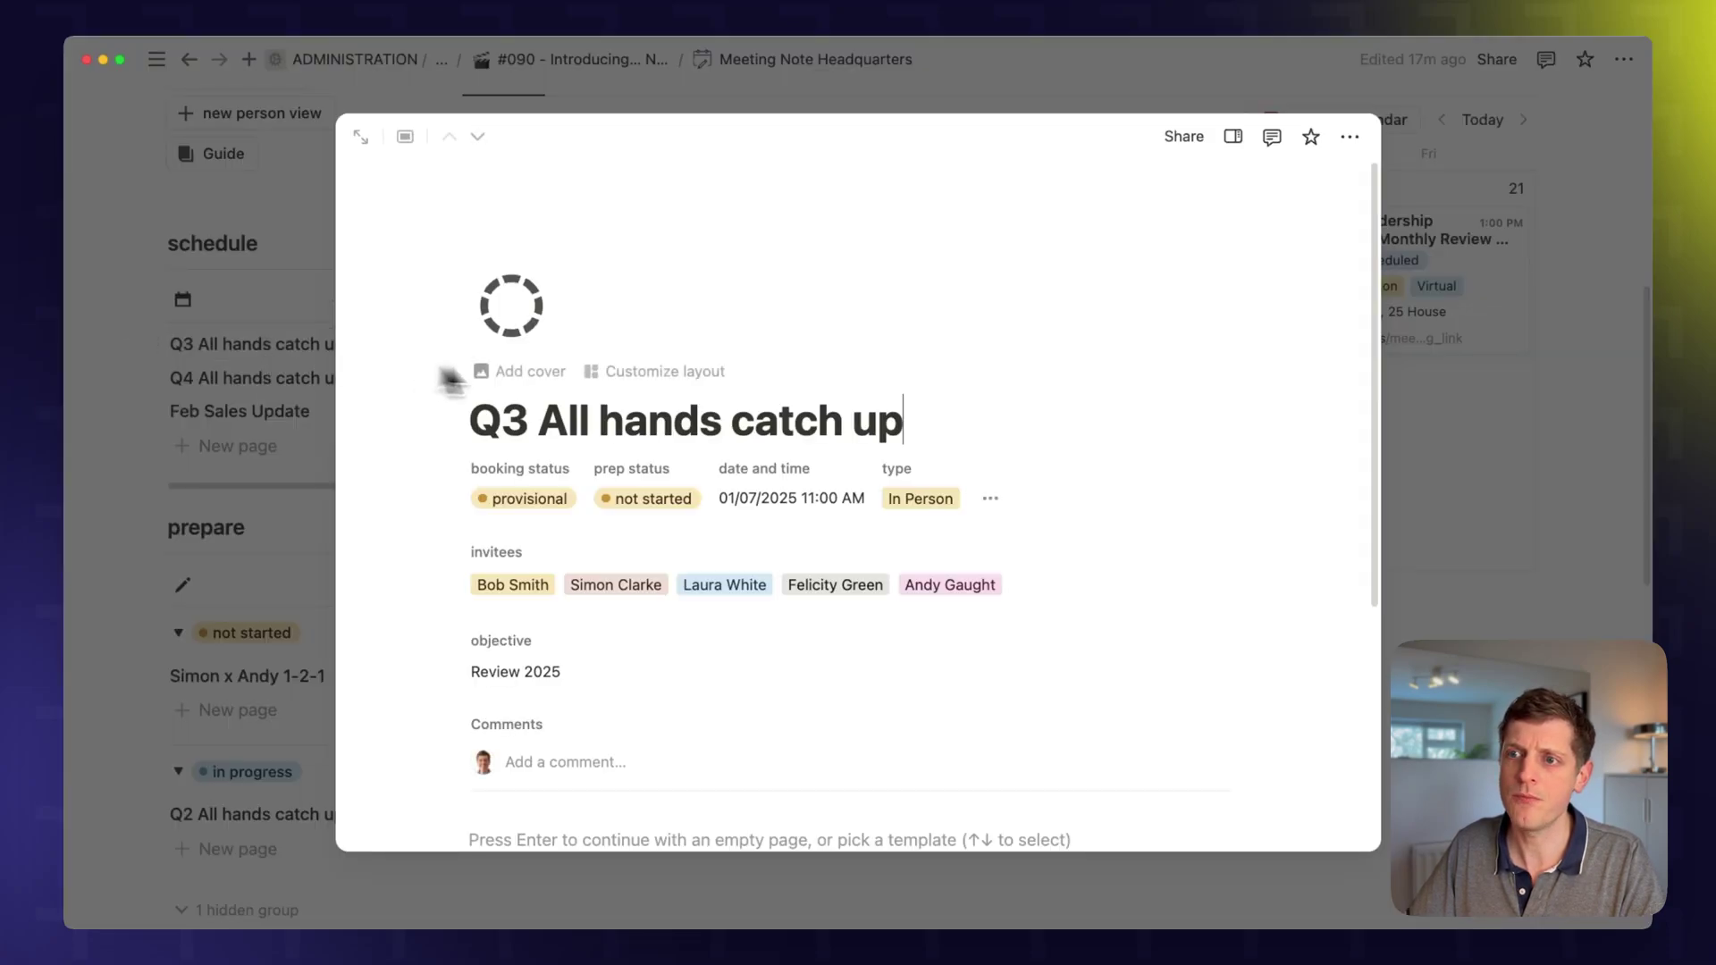
pyautogui.click(533, 494)
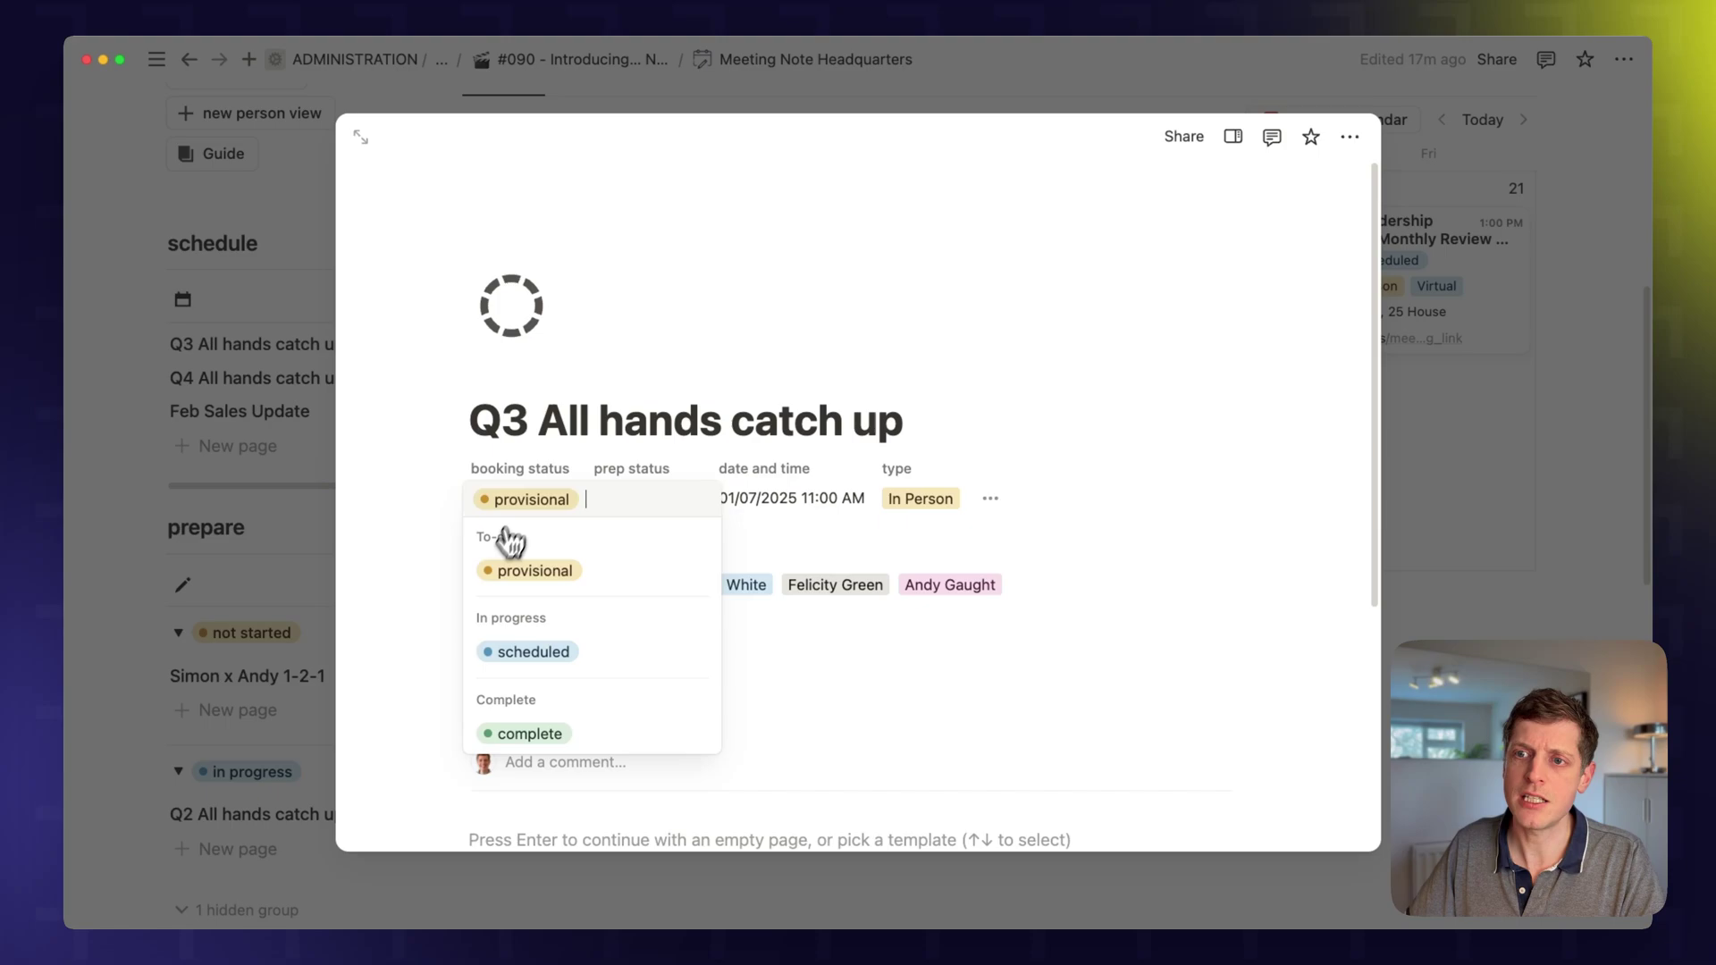
pyautogui.click(165, 503)
pyautogui.click(134, 486)
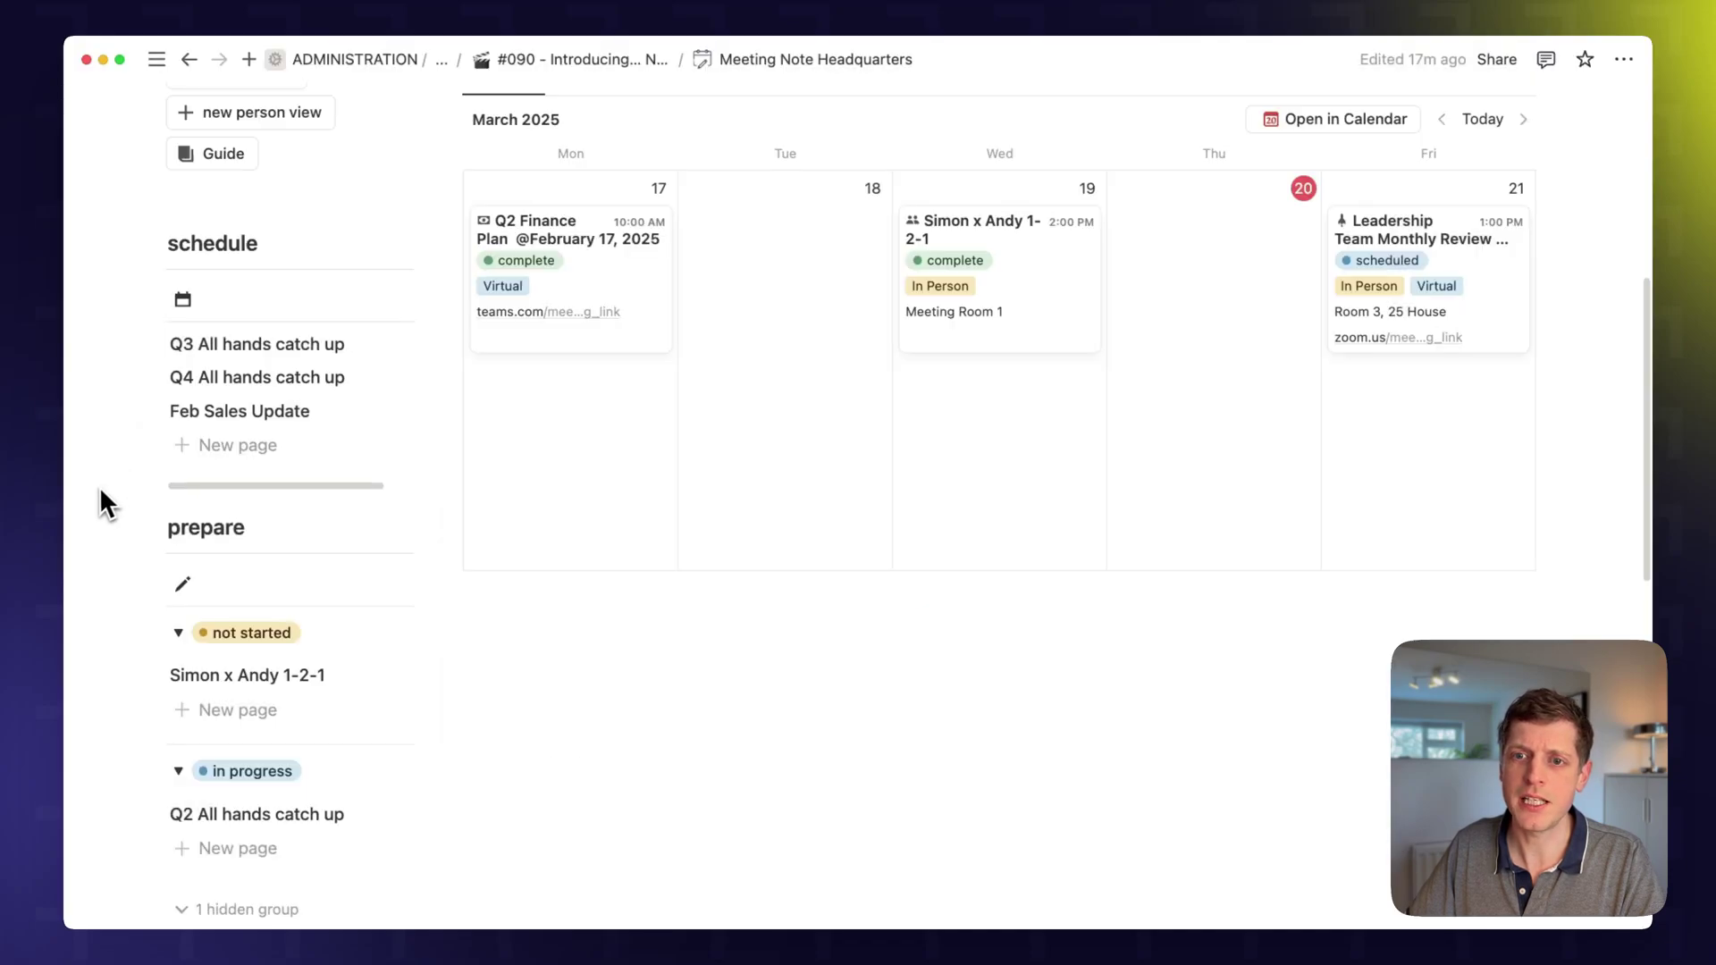
pyautogui.scroll(-6, 674, 682)
pyautogui.scroll(3, 431, 502)
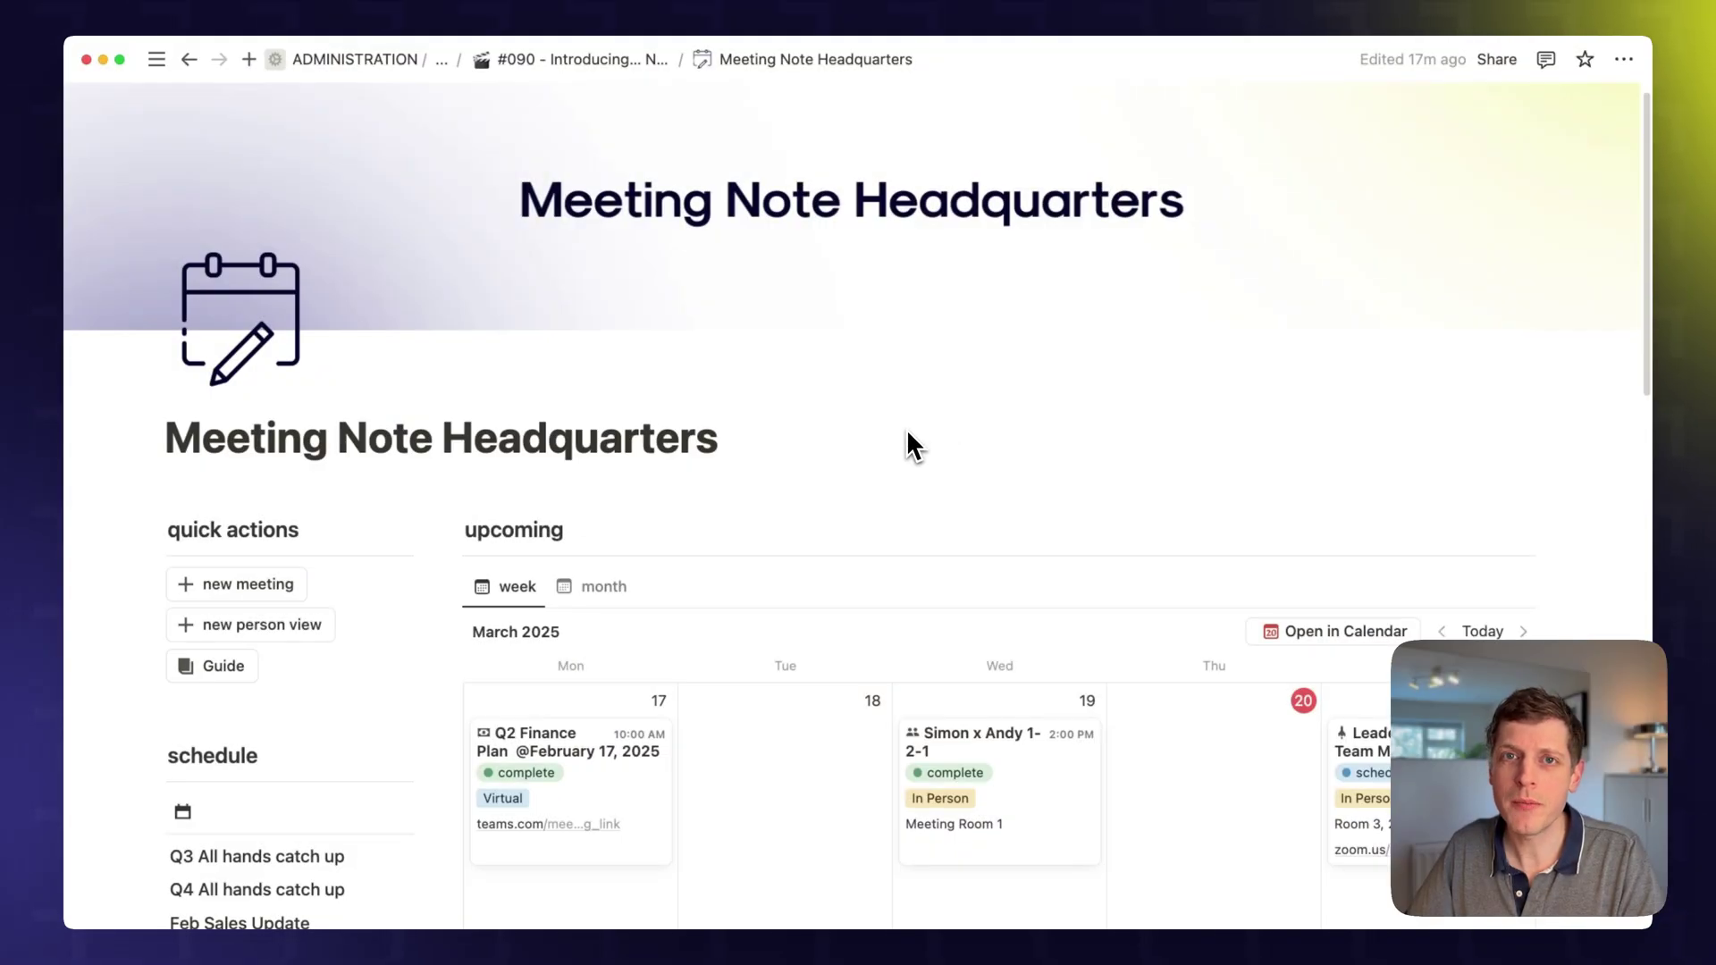
# Open the Example meeting template for editing and expand it to a full page
pyautogui.scroll(-5, 893, 438)
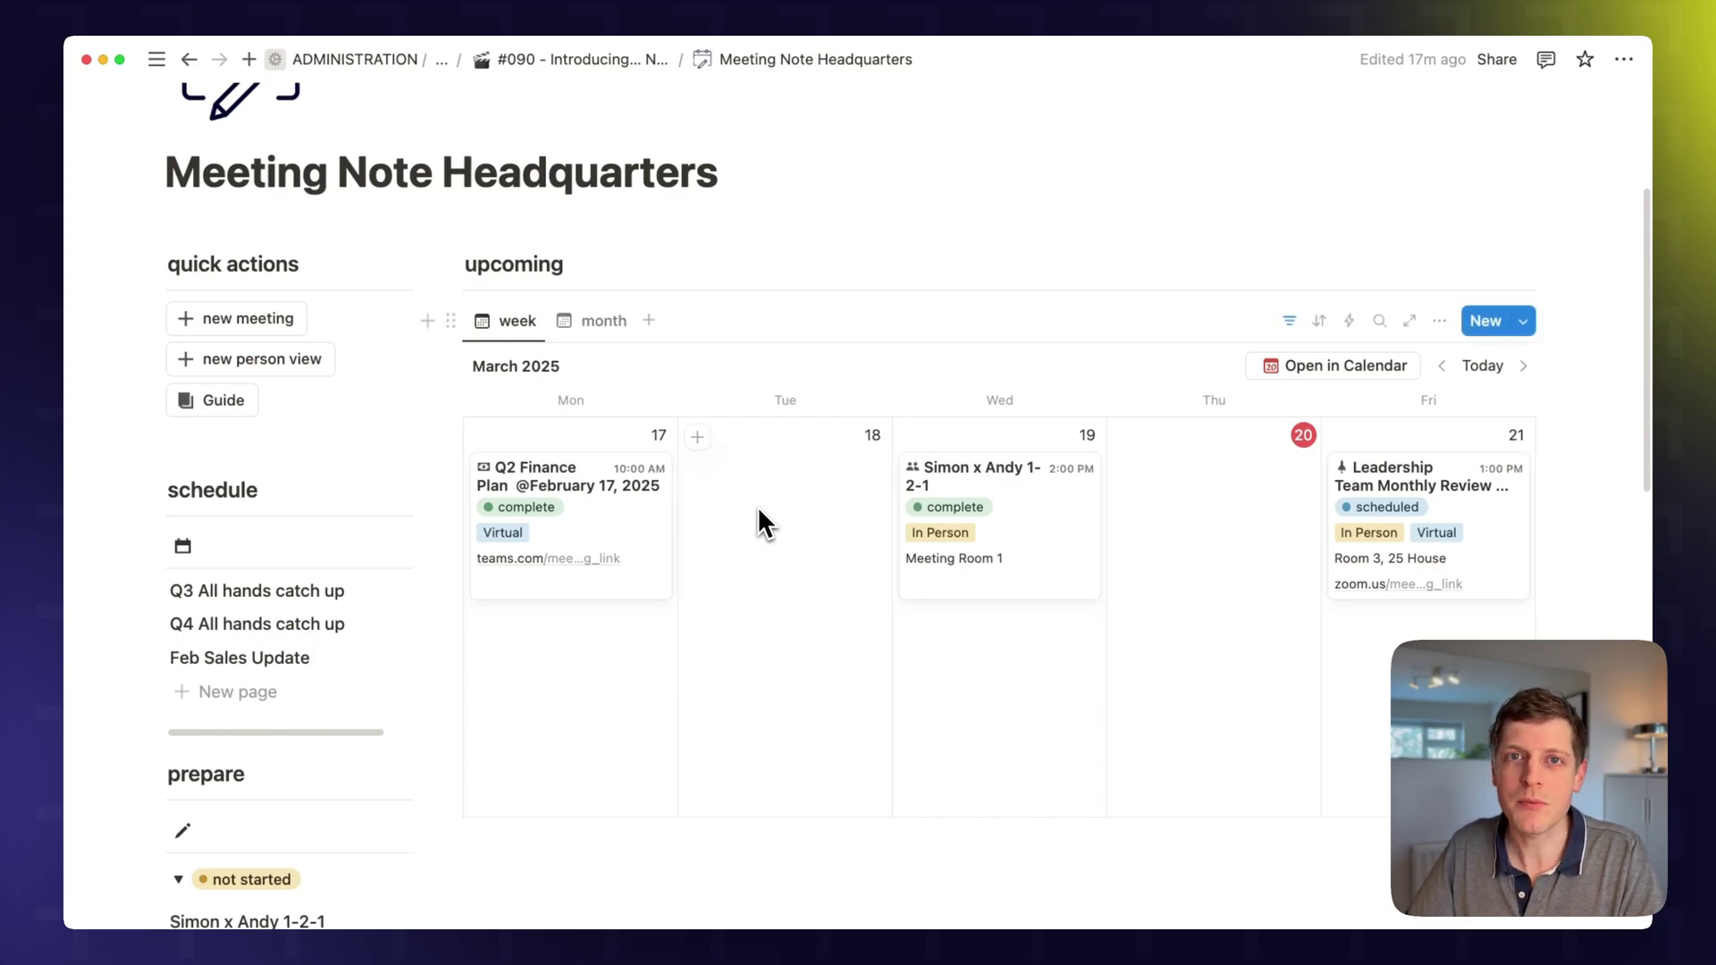
pyautogui.click(1523, 324)
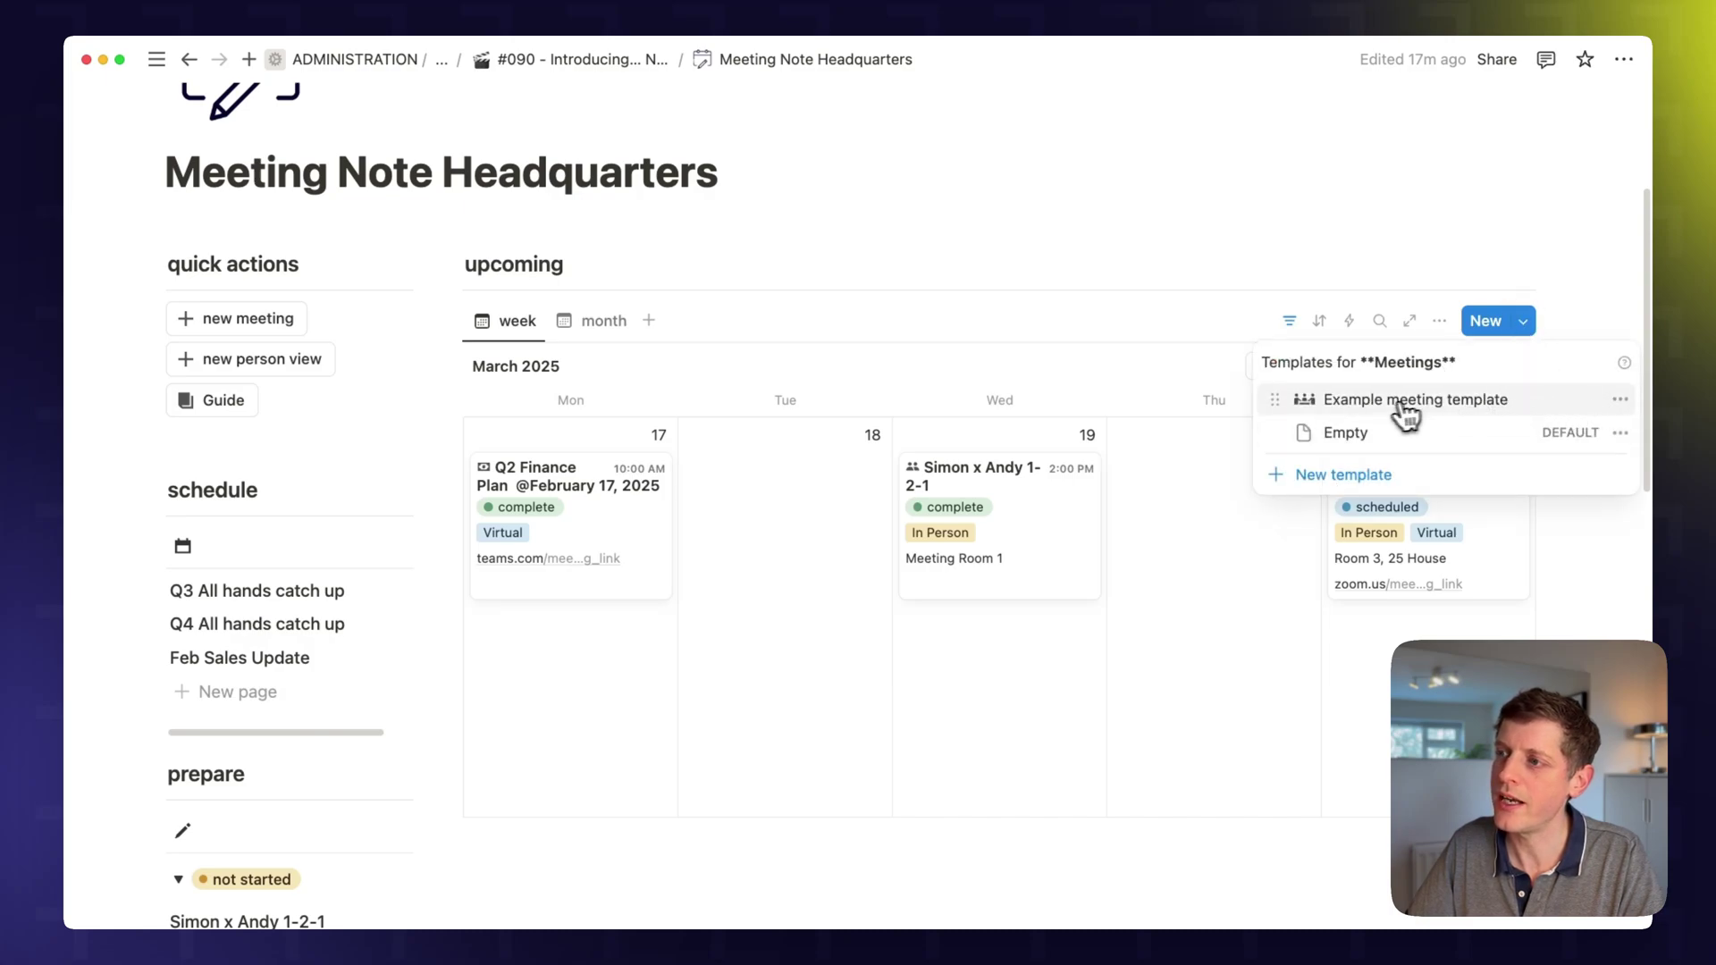
pyautogui.click(1609, 402)
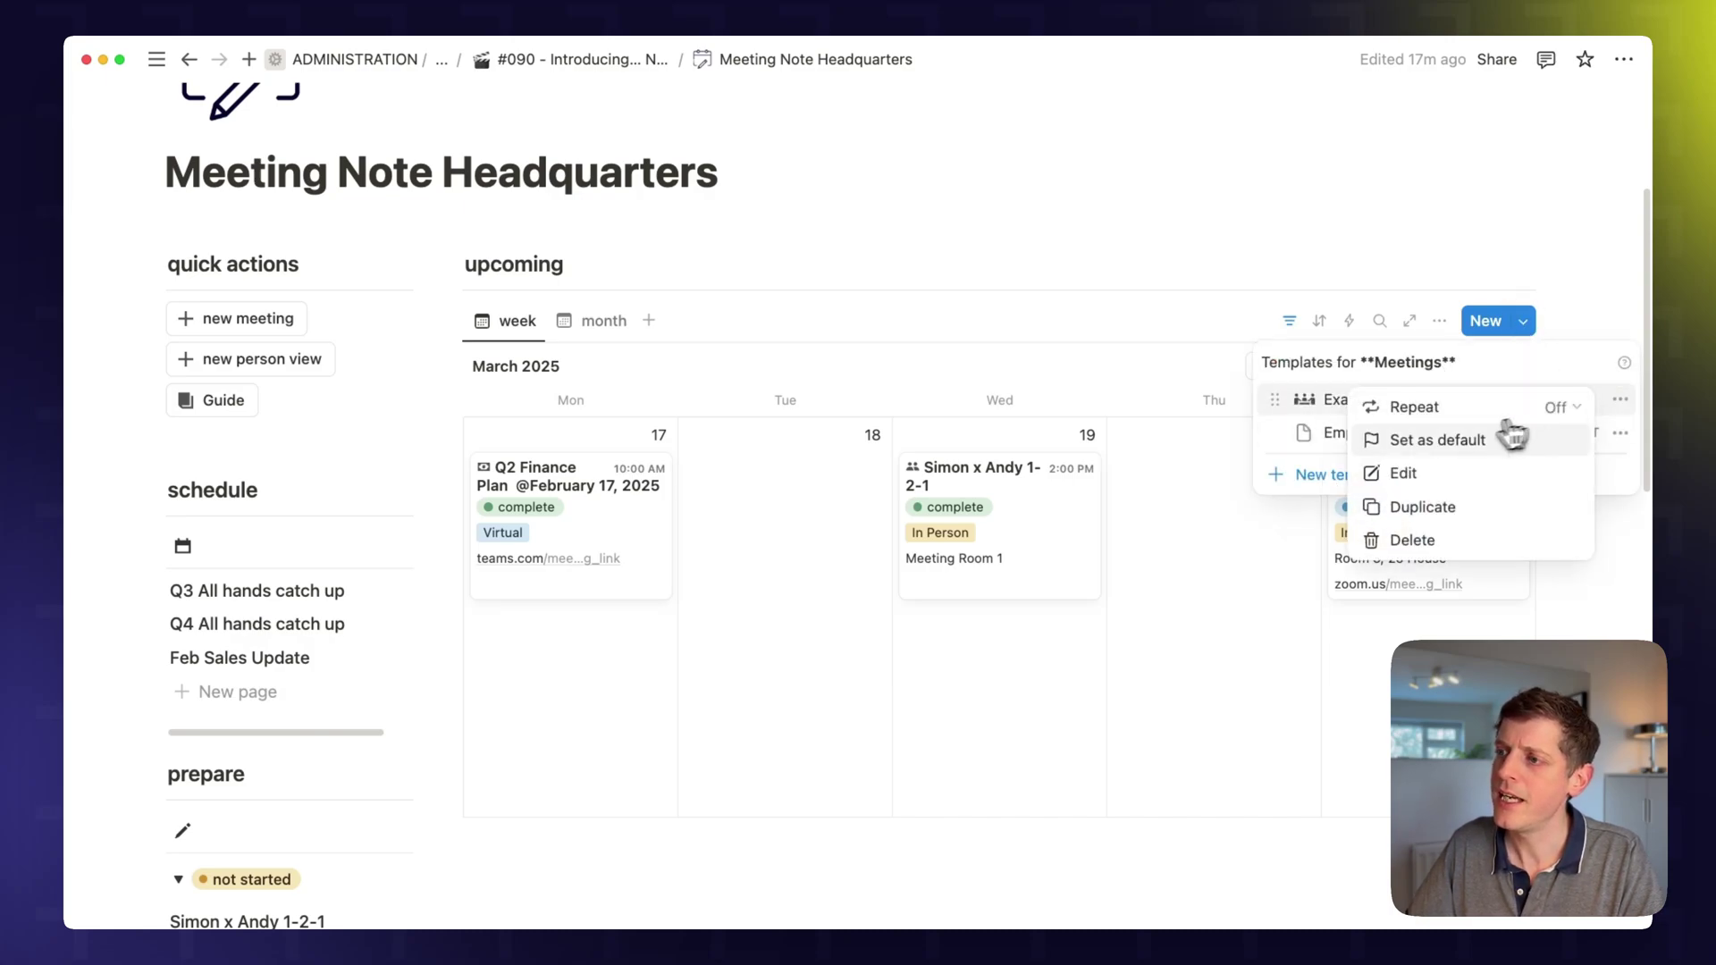
pyautogui.click(1424, 471)
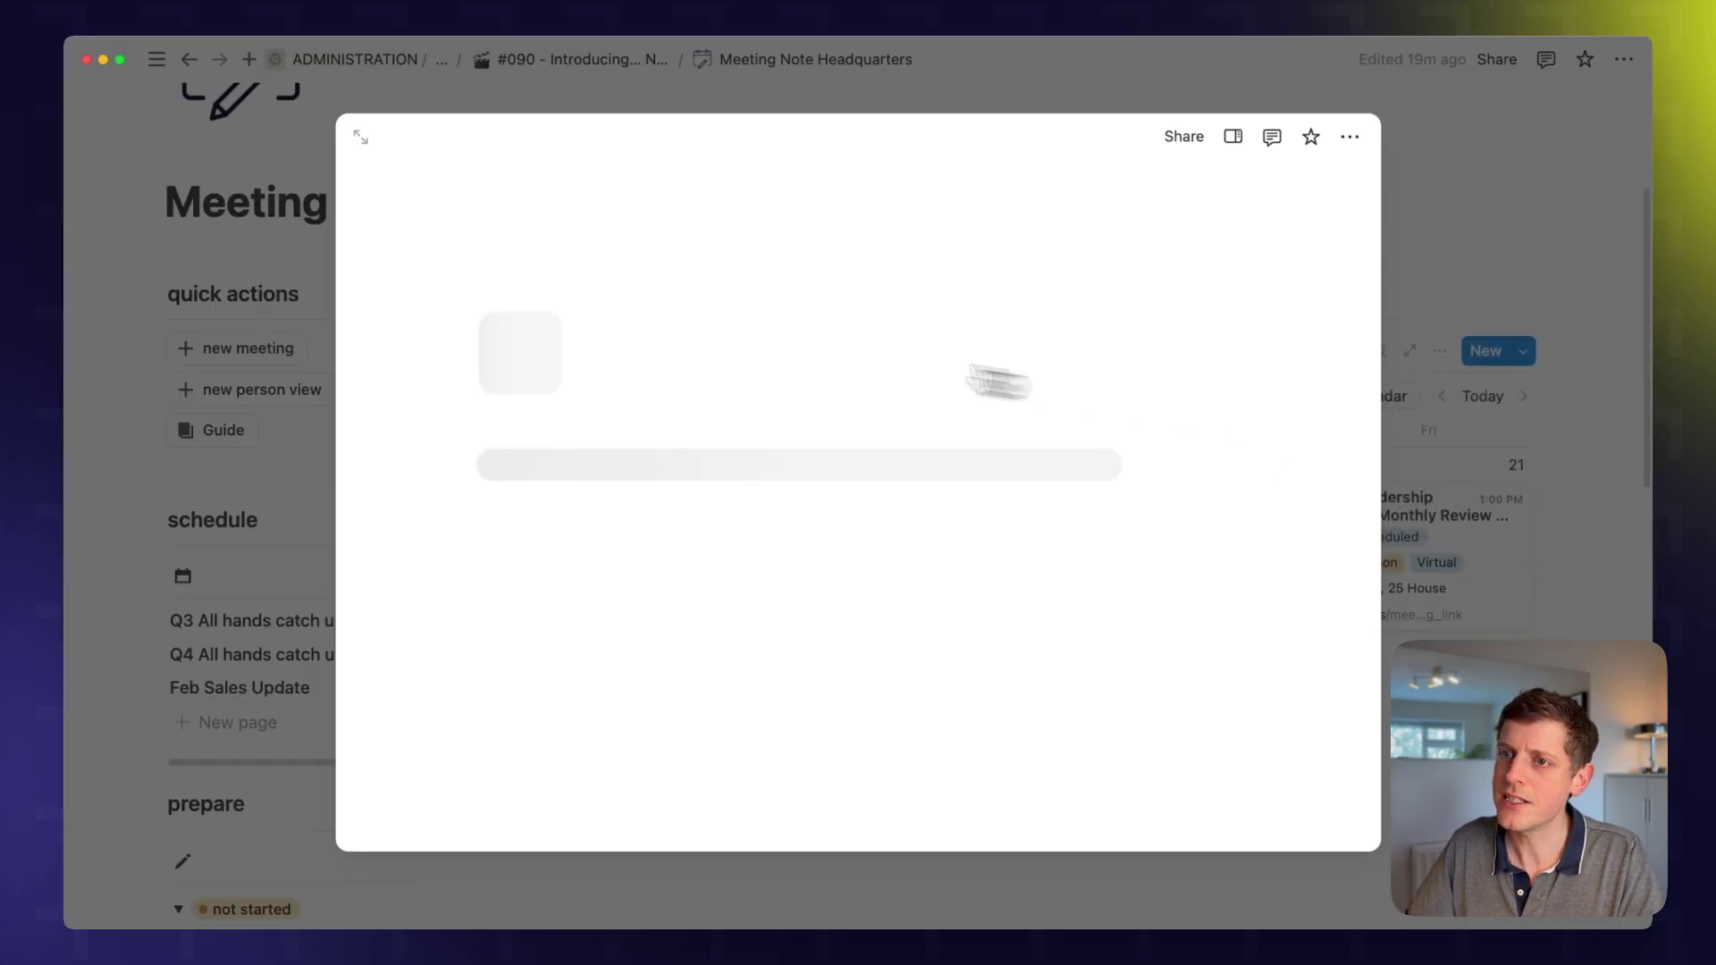
pyautogui.click(361, 138)
# Select attendee table cells, tick the action 1 to-do, and add an empty block below Schedule next meeting
pyautogui.scroll(-5, 759, 547)
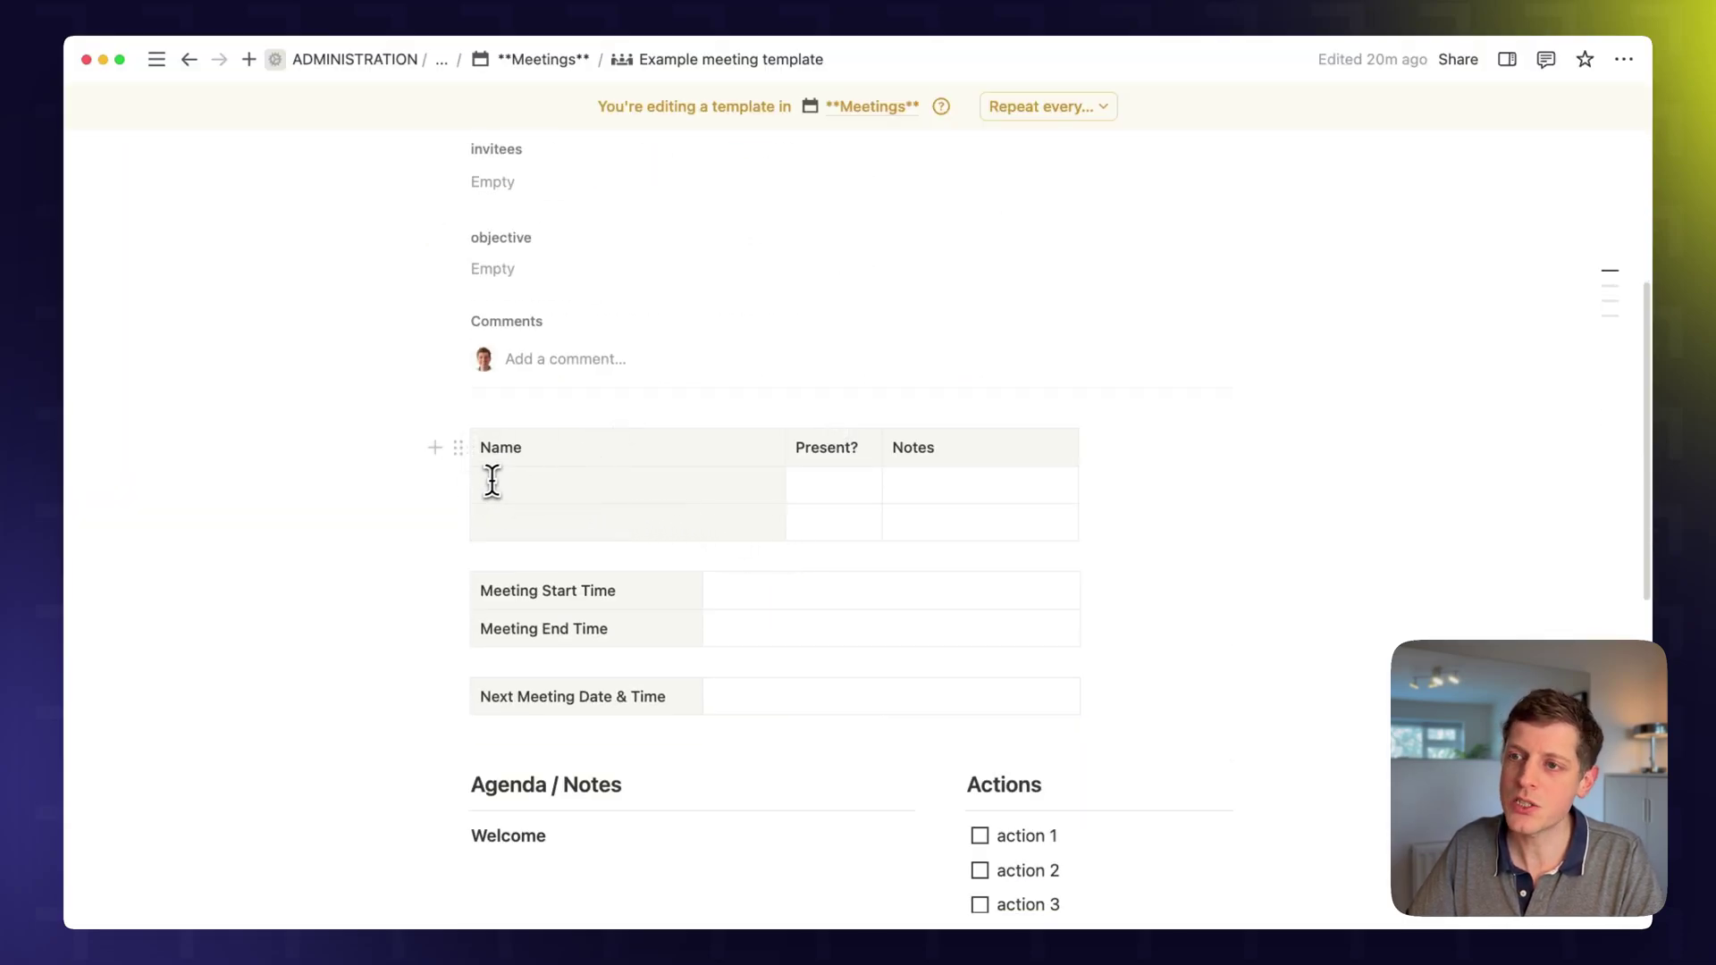
pyautogui.click(817, 480)
pyautogui.click(894, 488)
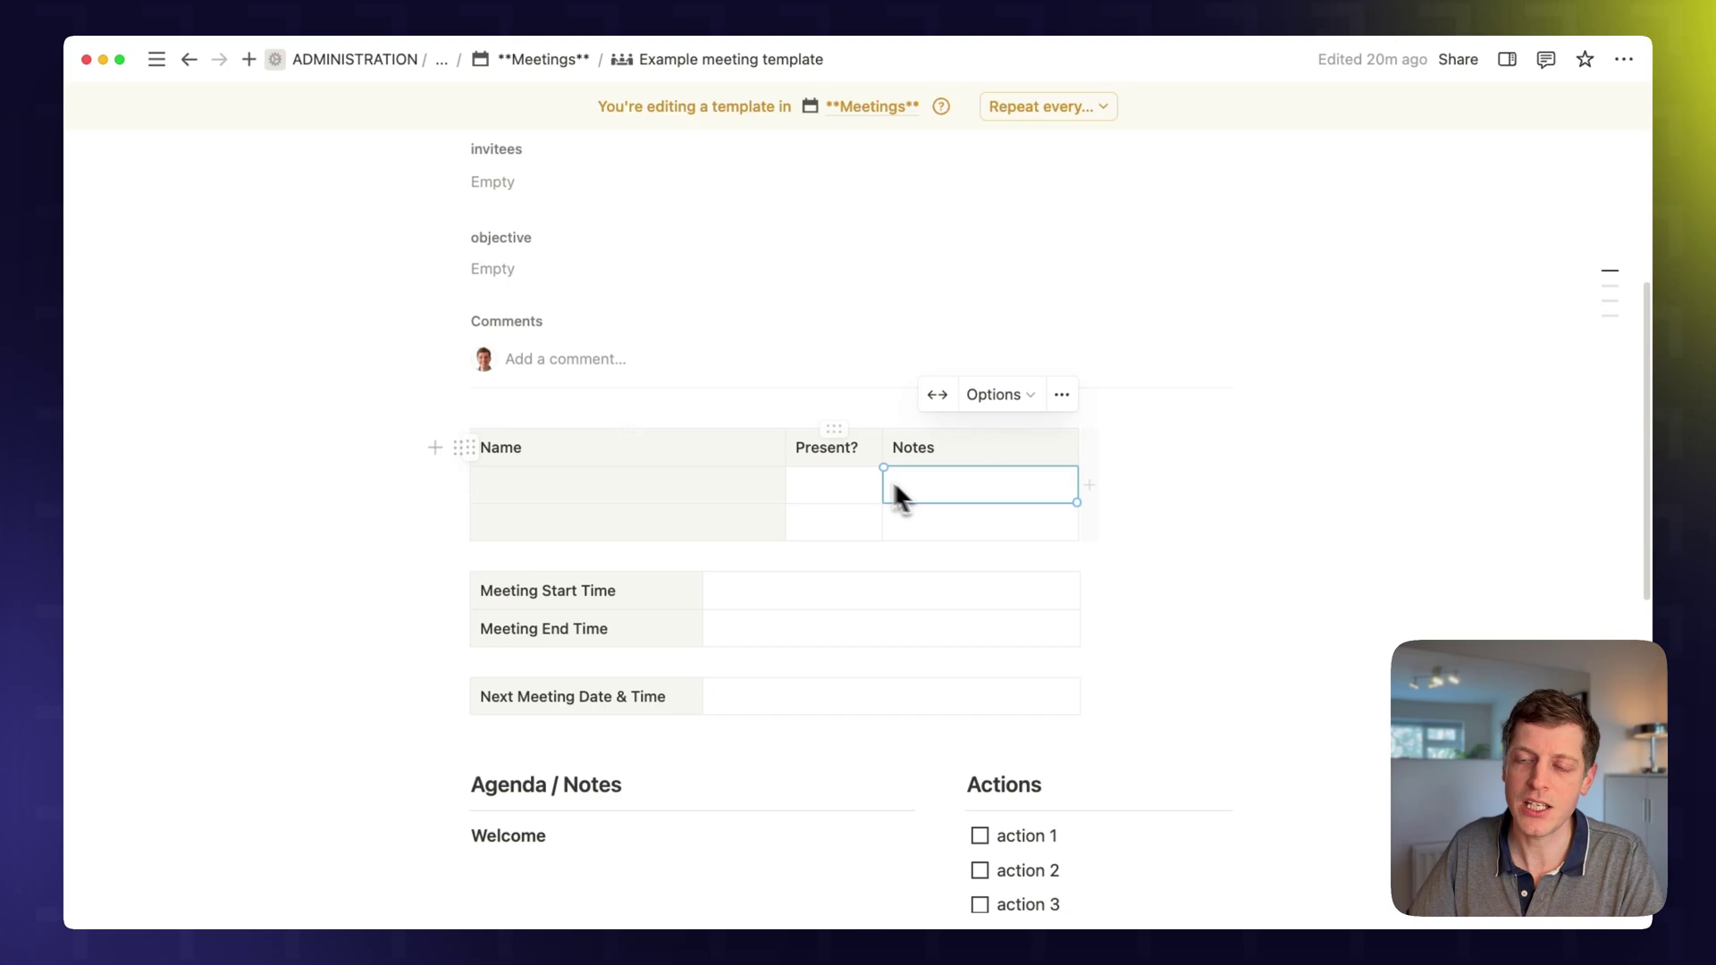
pyautogui.scroll(-5, 750, 471)
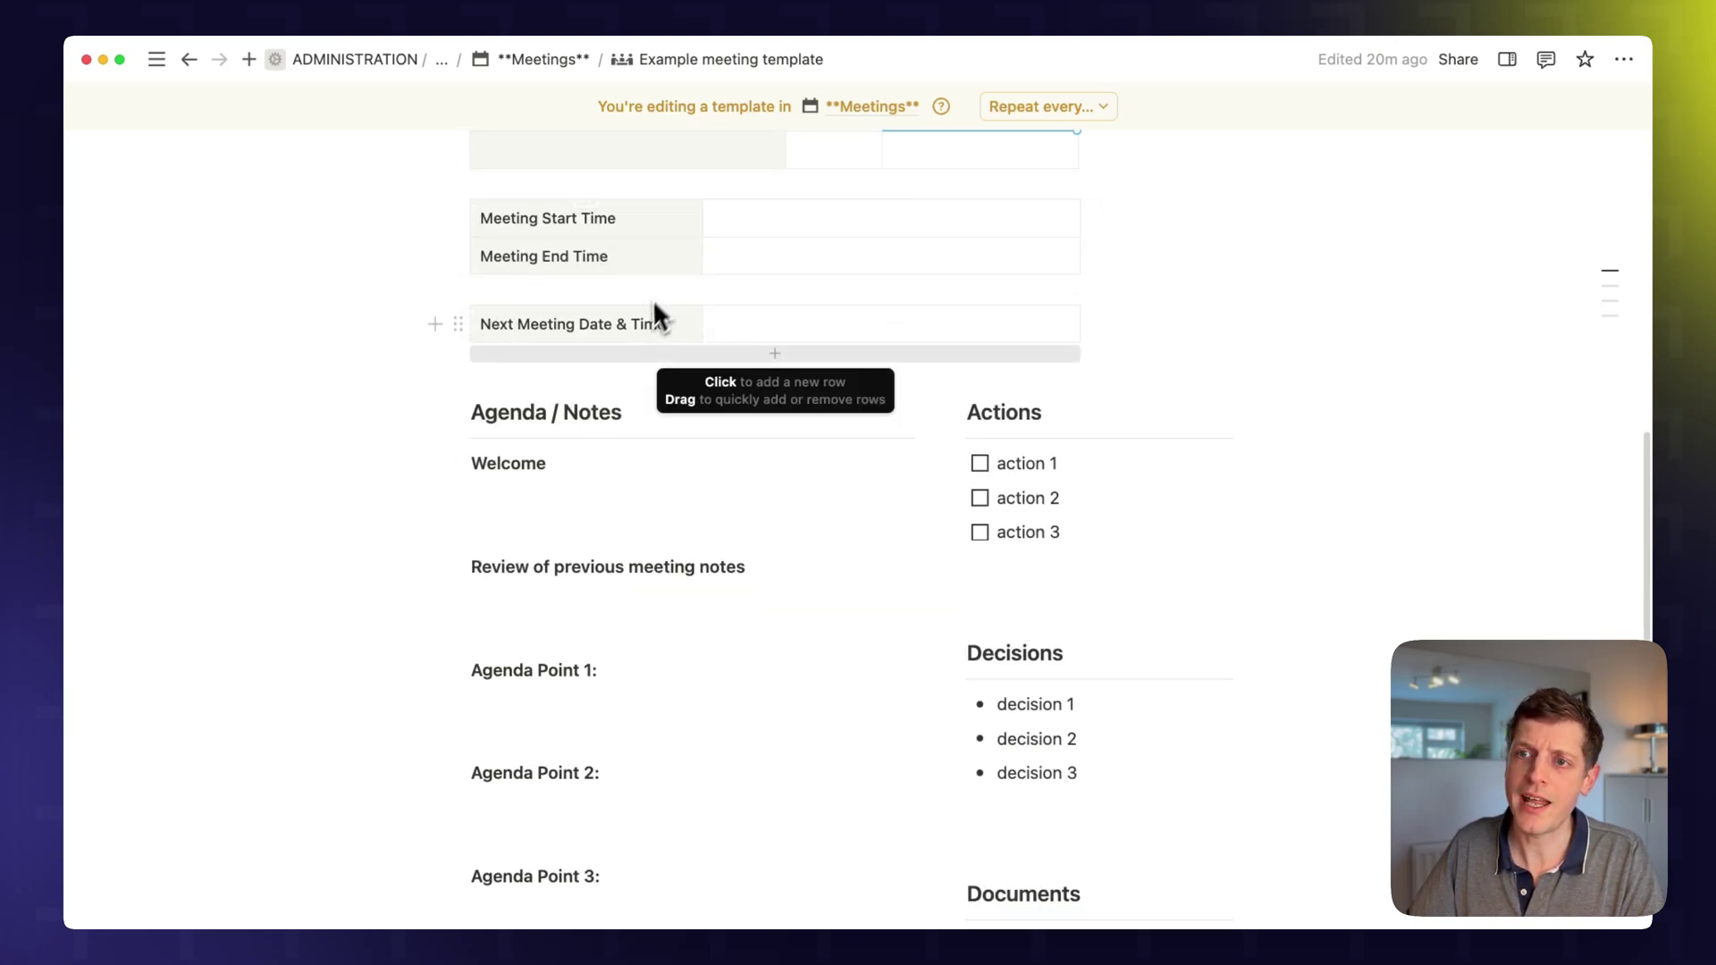
pyautogui.scroll(-2, 554, 436)
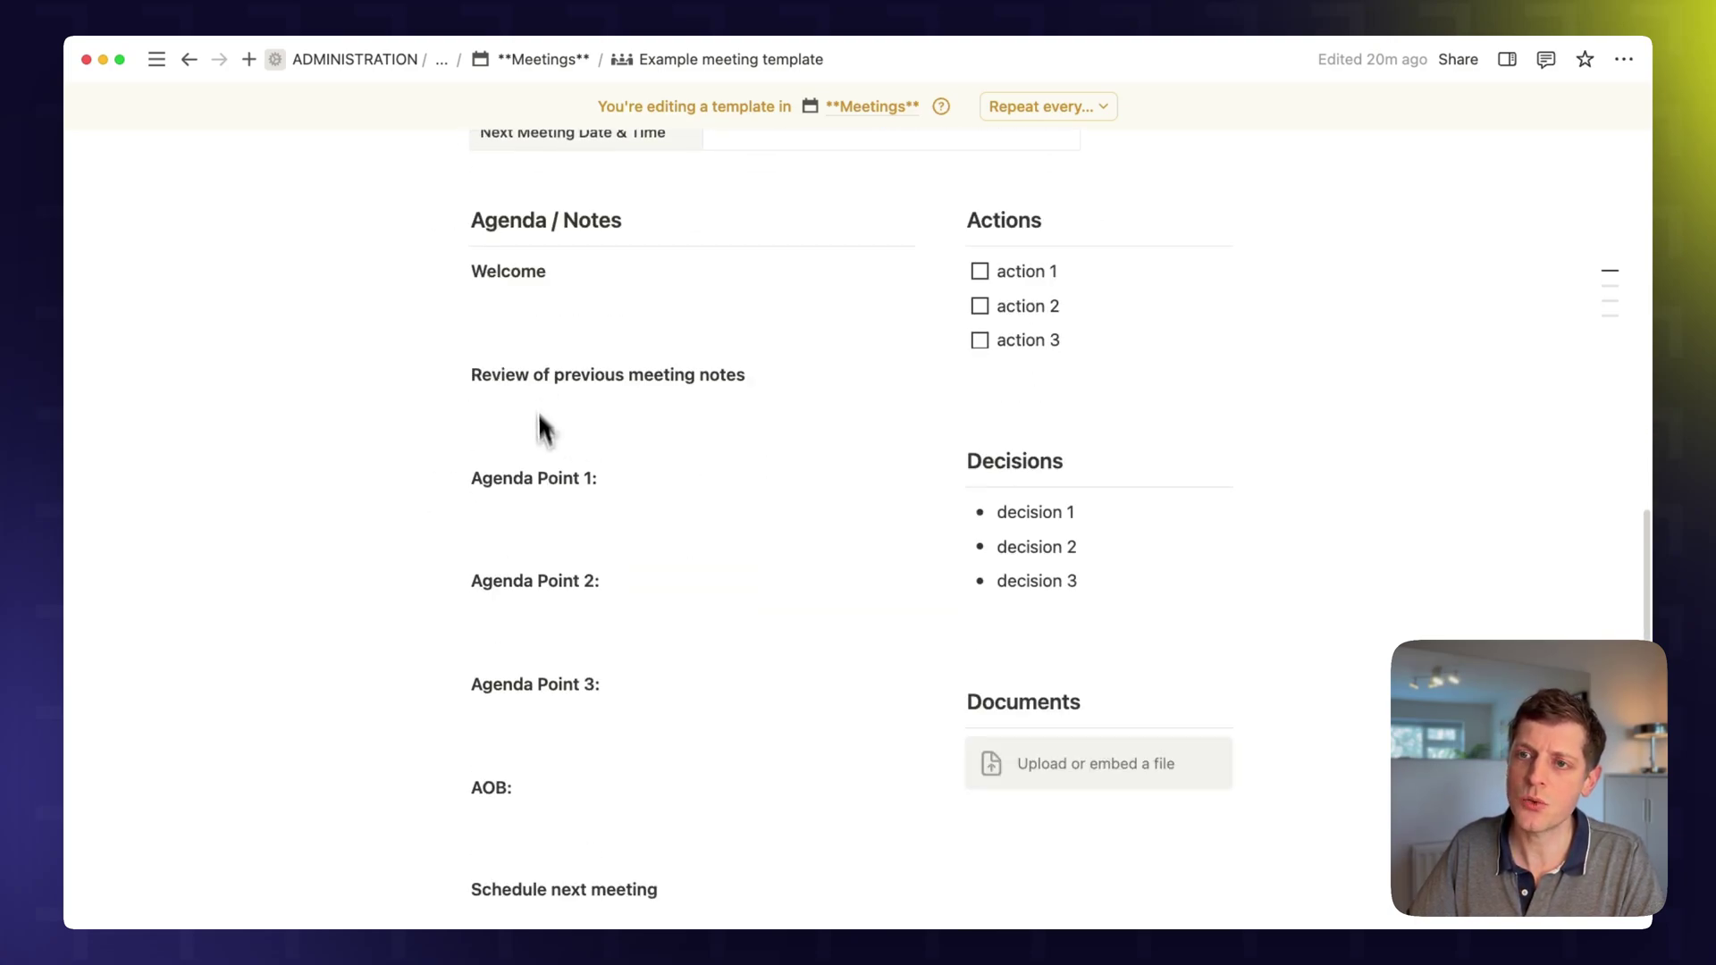
pyautogui.click(983, 272)
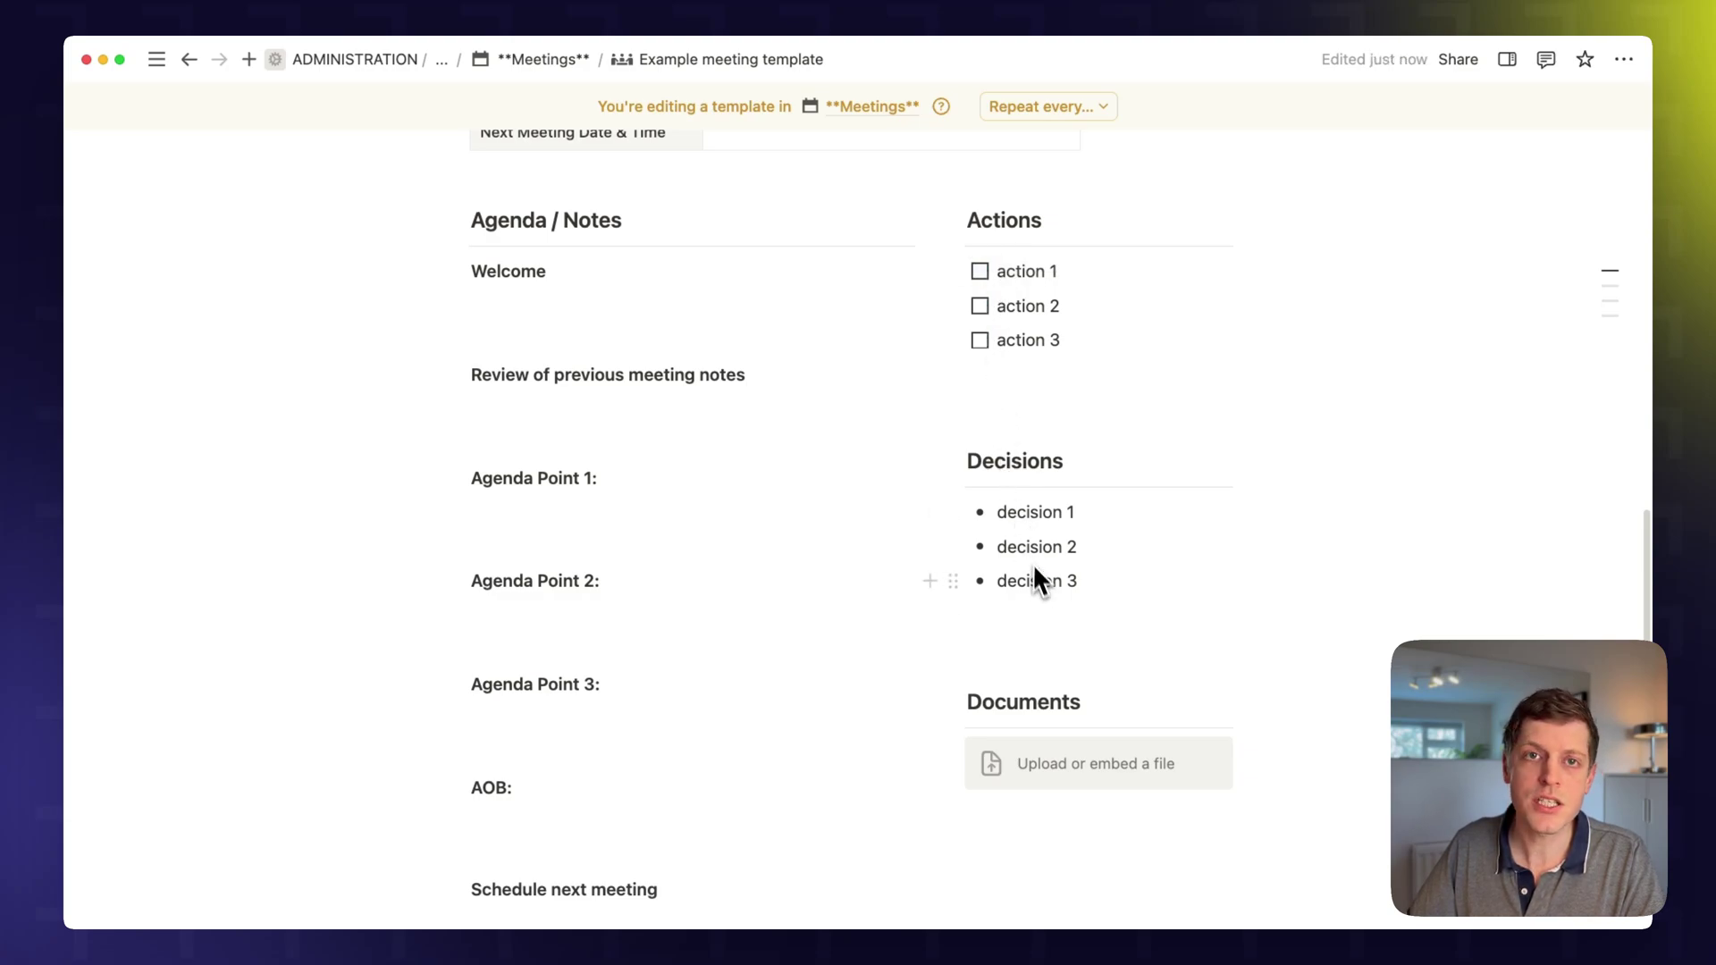
pyautogui.scroll(-3, 1045, 599)
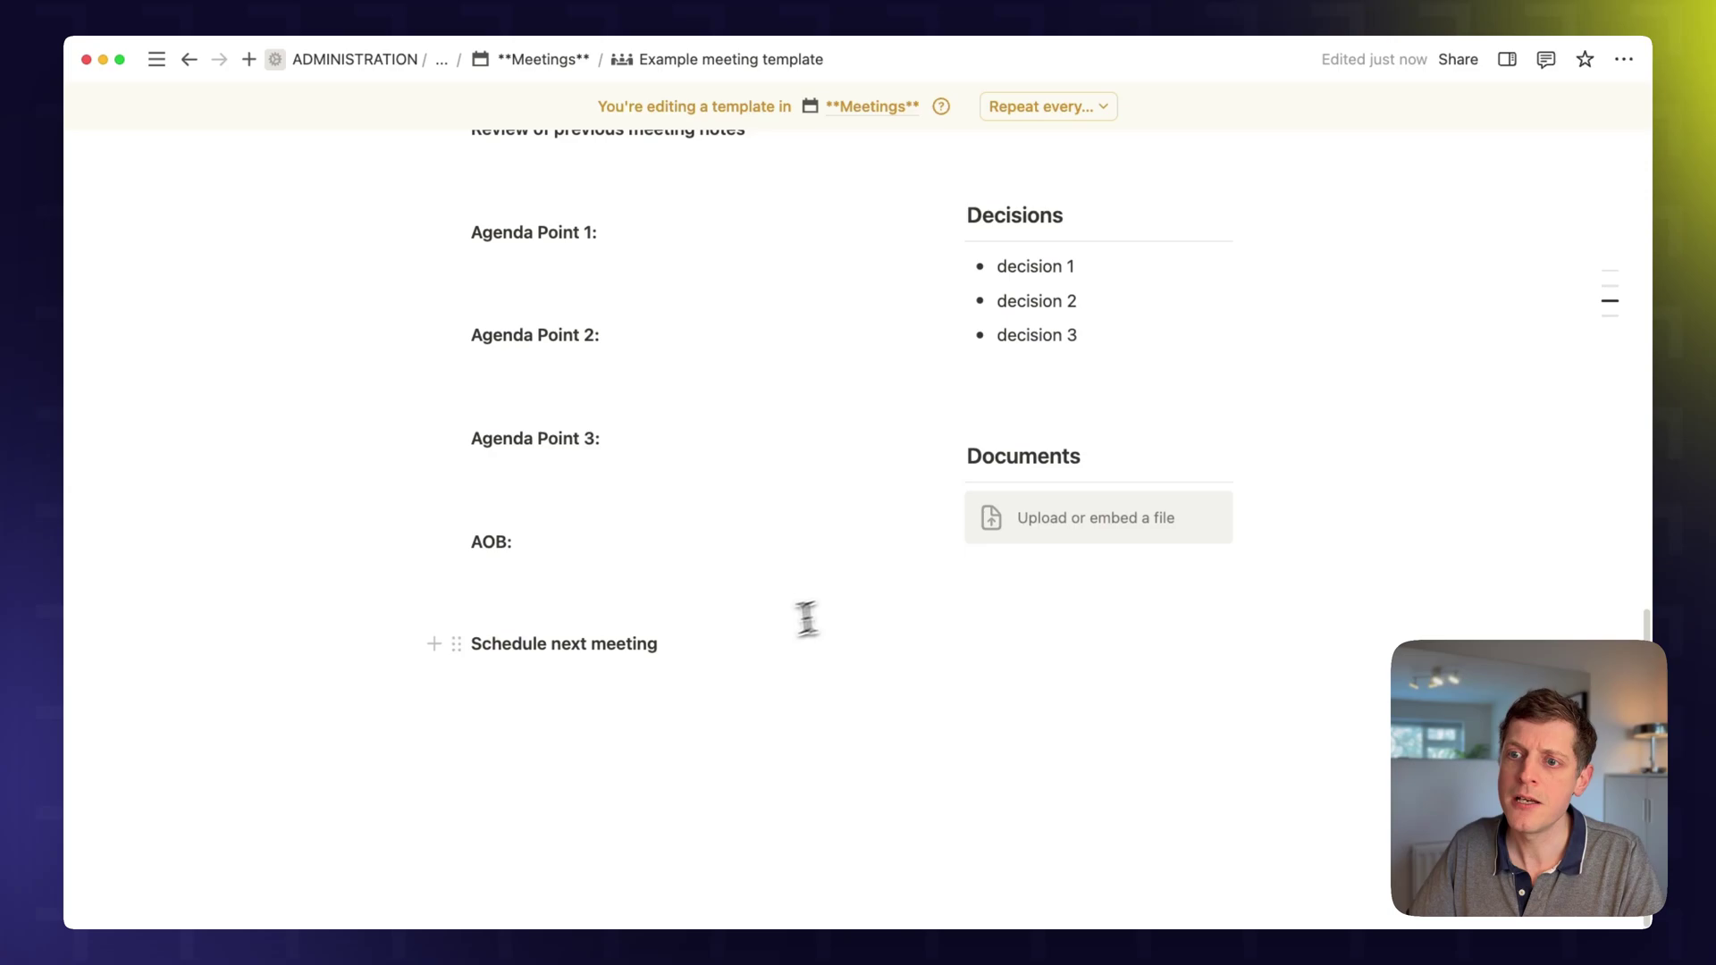
pyautogui.click(613, 681)
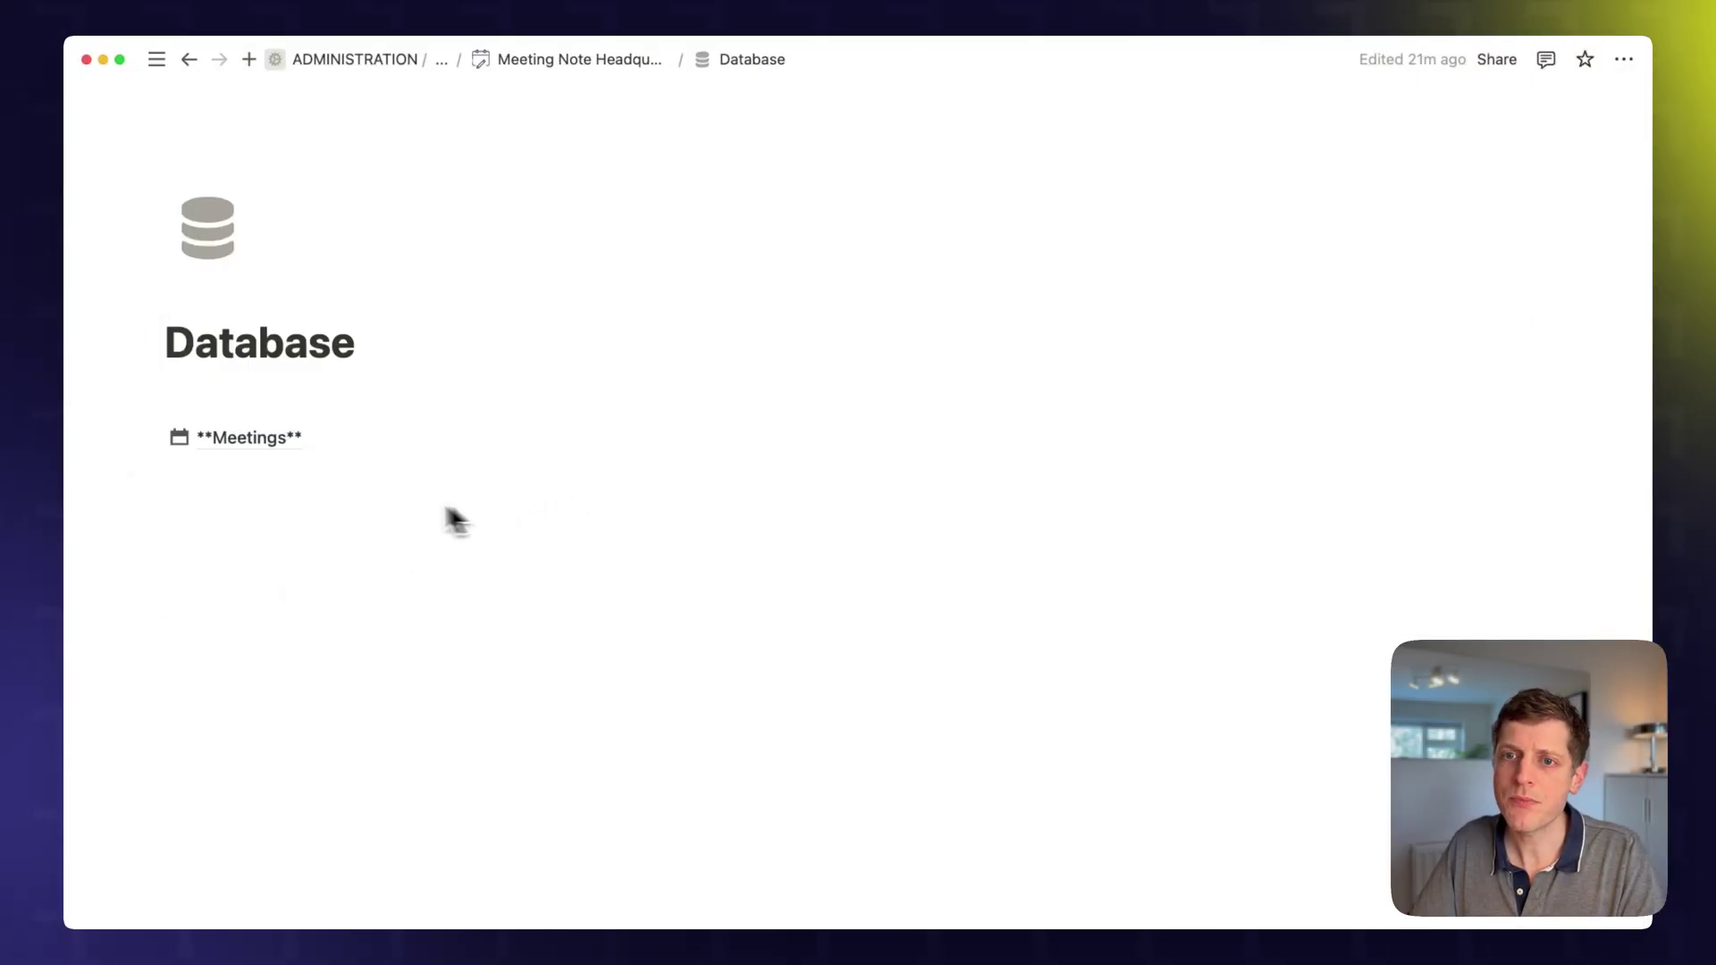
# Open the Meetings database table from the Database page and scroll it right
pyautogui.click(249, 447)
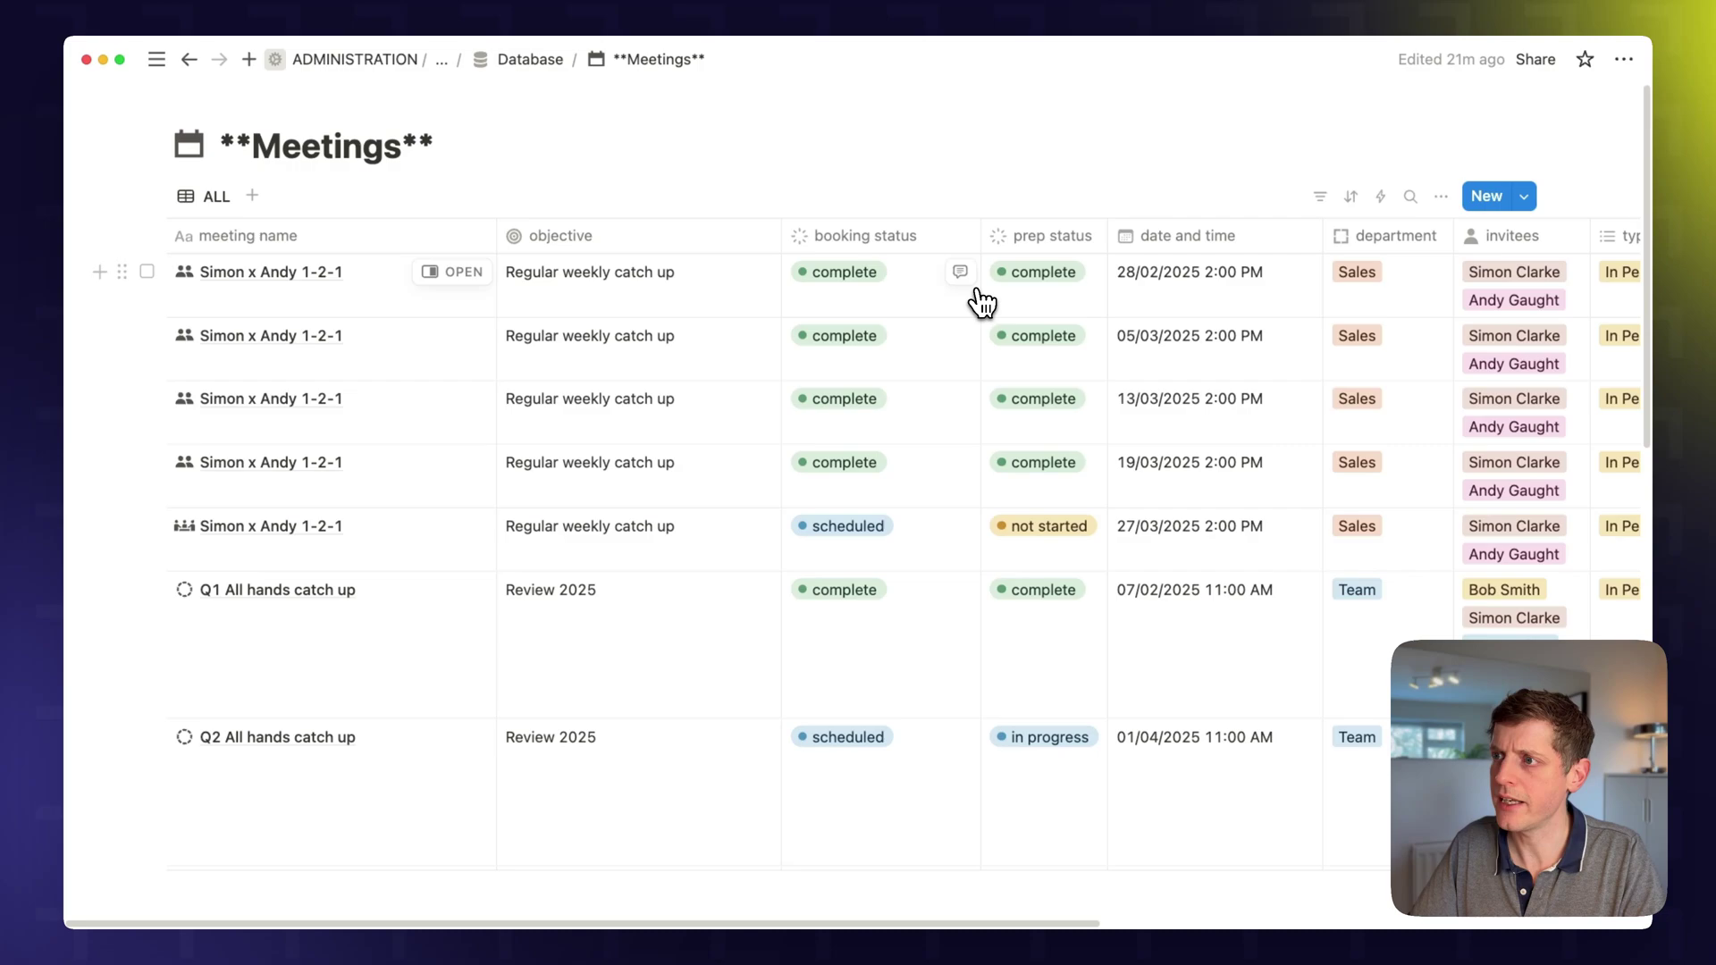
pyautogui.hscroll(5, 982, 302)
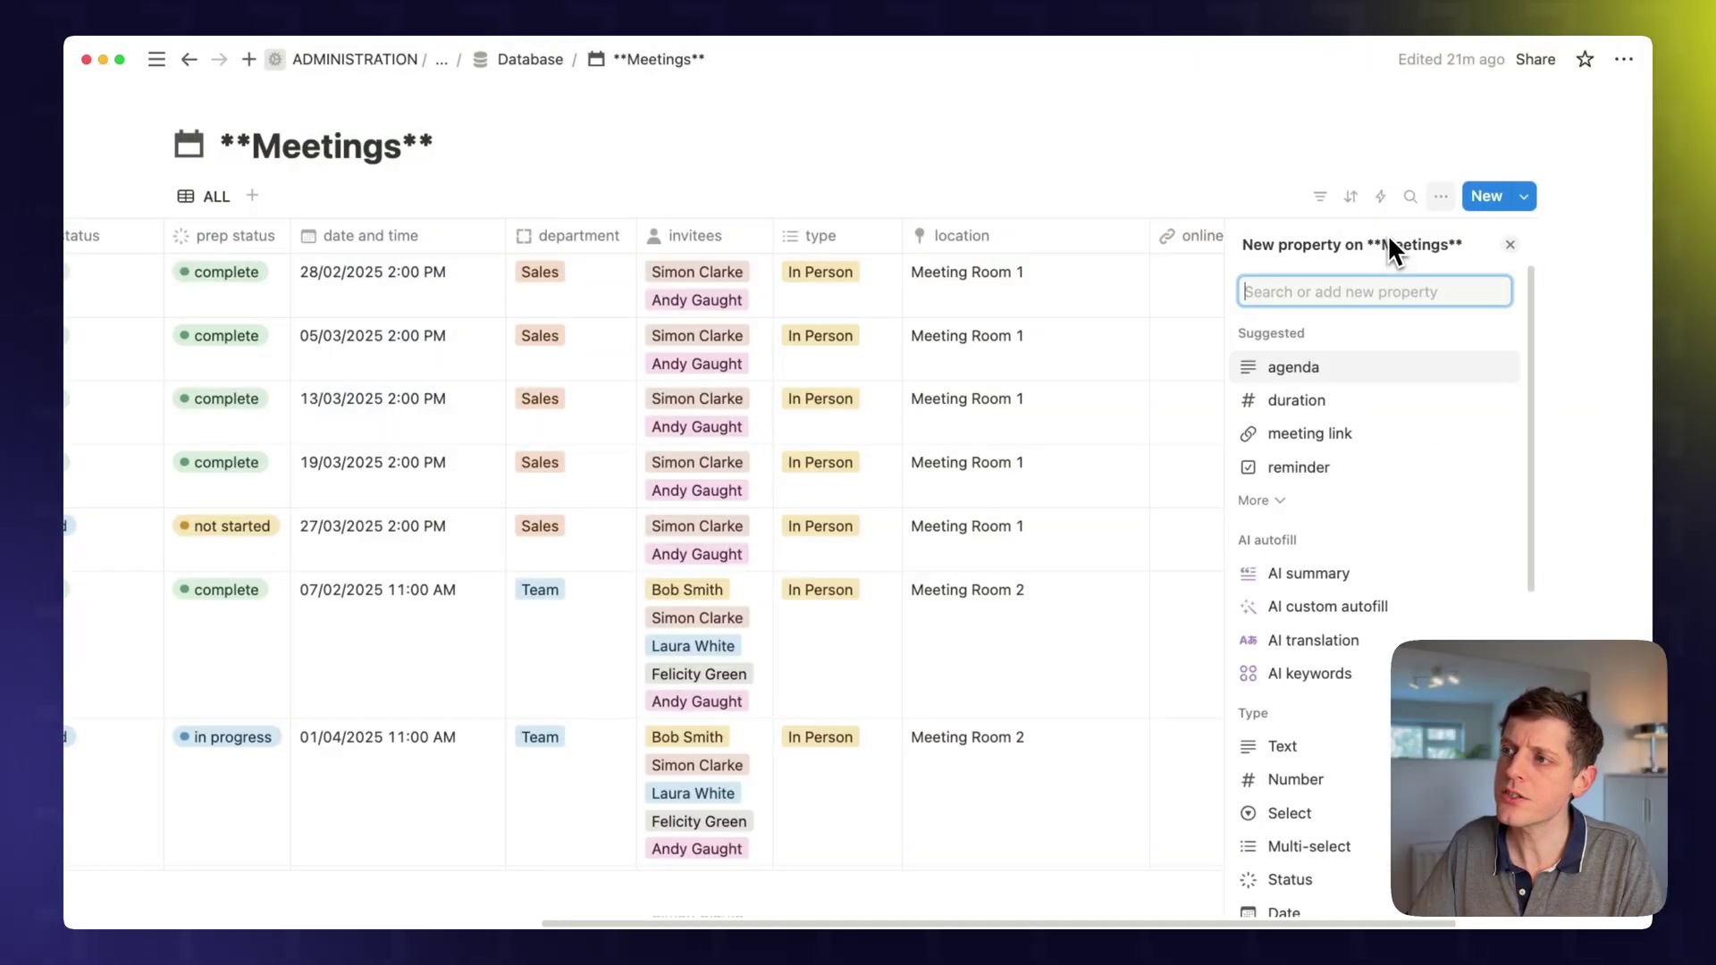
# Create a Select property with the options 1-2-1, Team meeting and Quarterly review
pyautogui.write('selec')
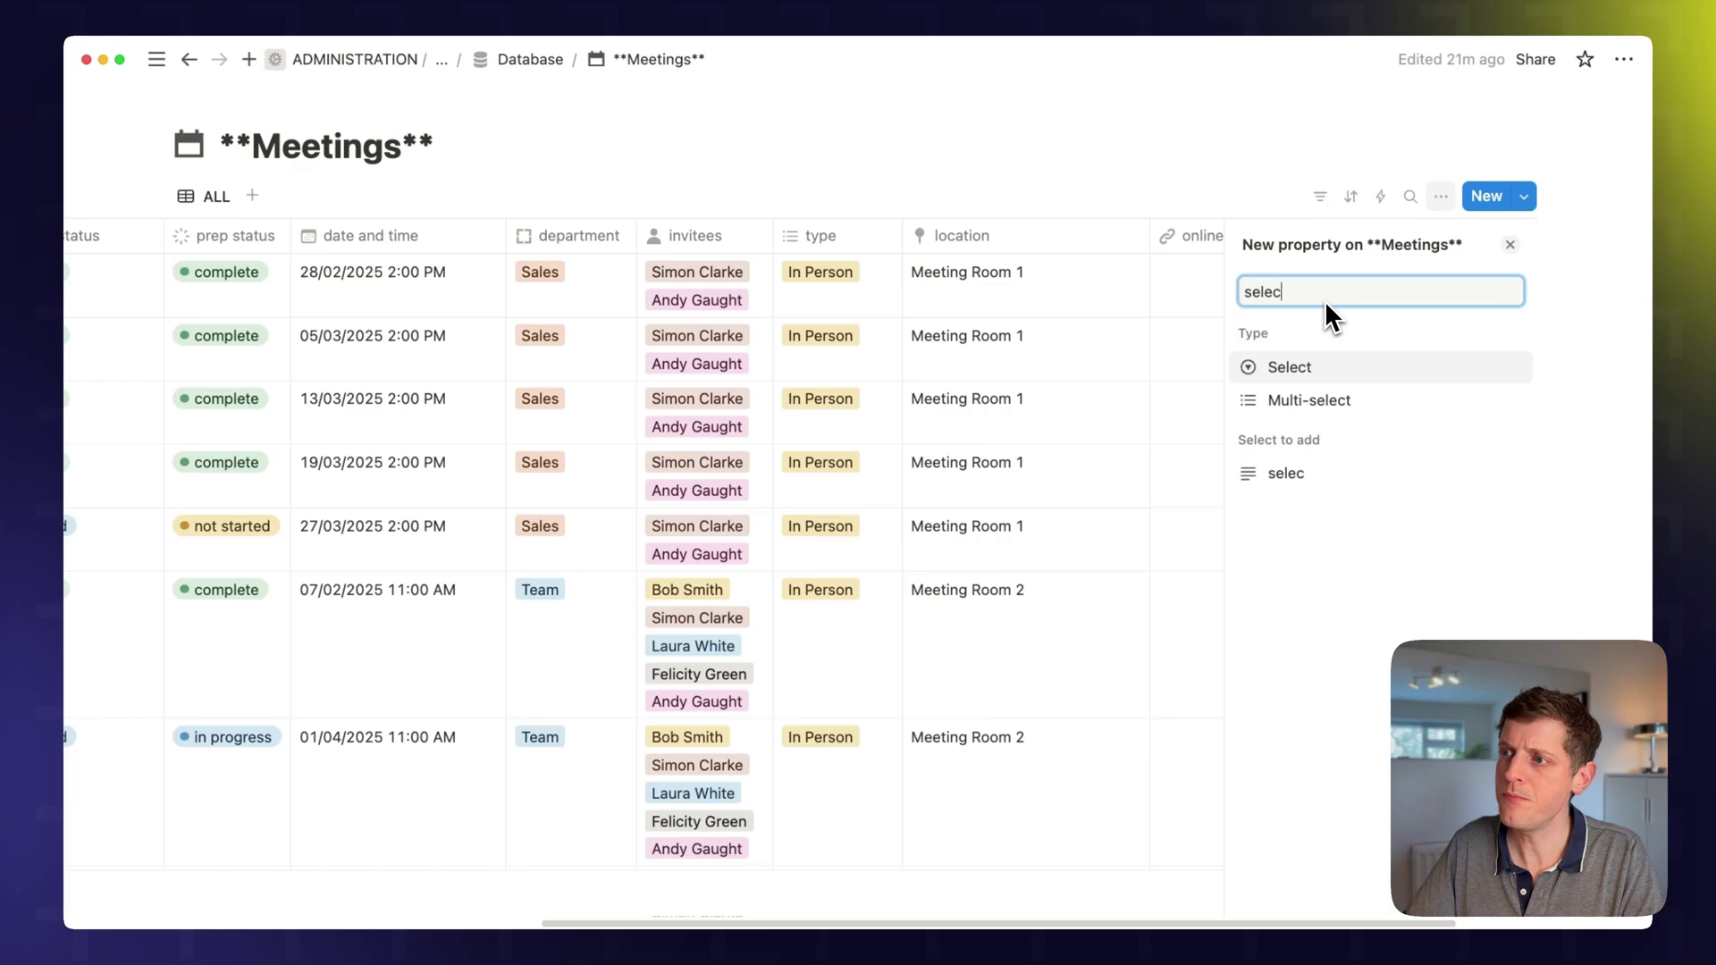
pyautogui.click(1325, 368)
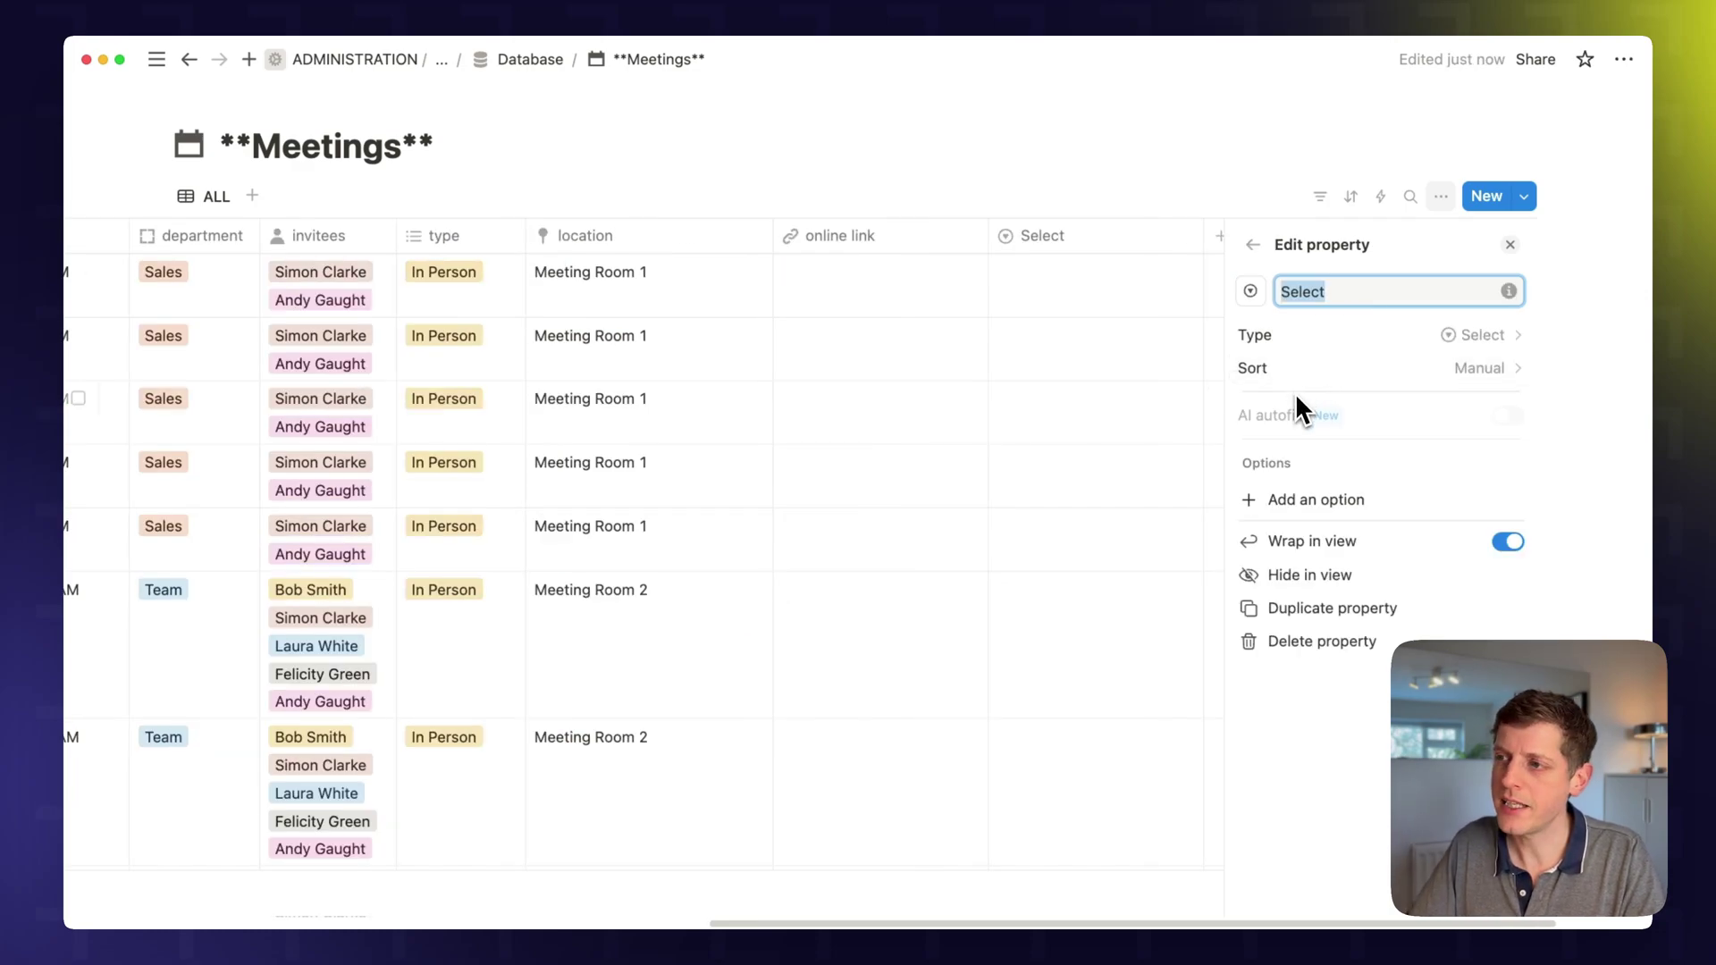
pyautogui.click(1285, 499)
pyautogui.write('1-2-1')
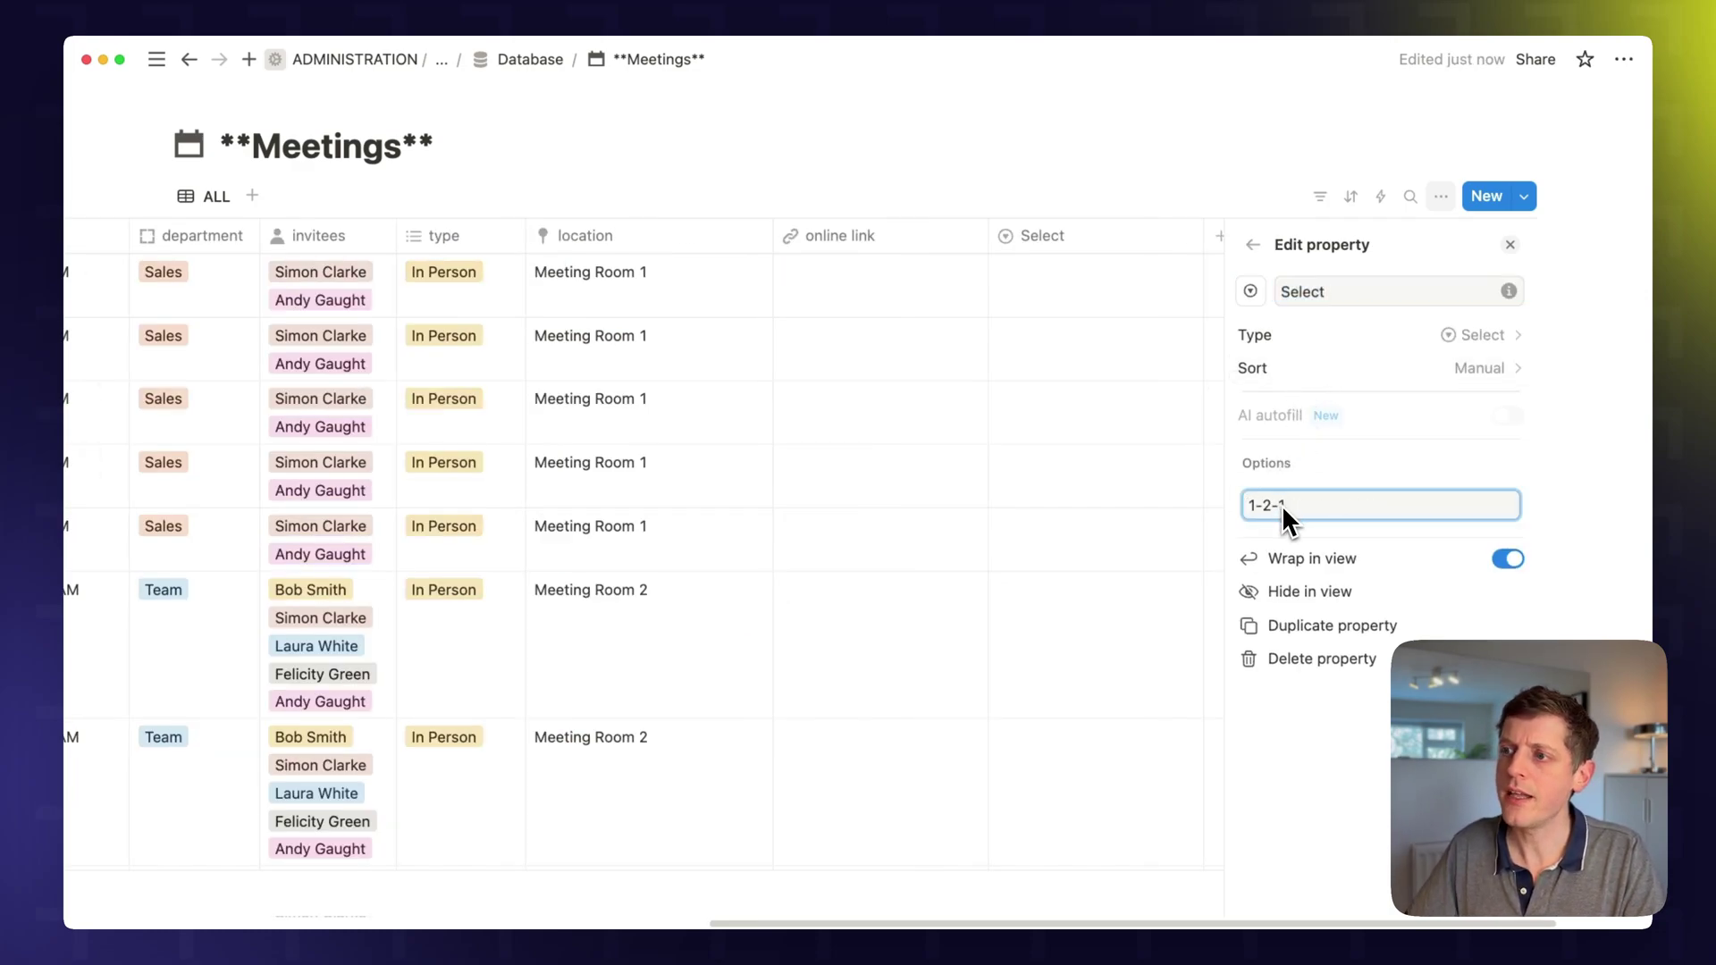
pyautogui.press('Return')
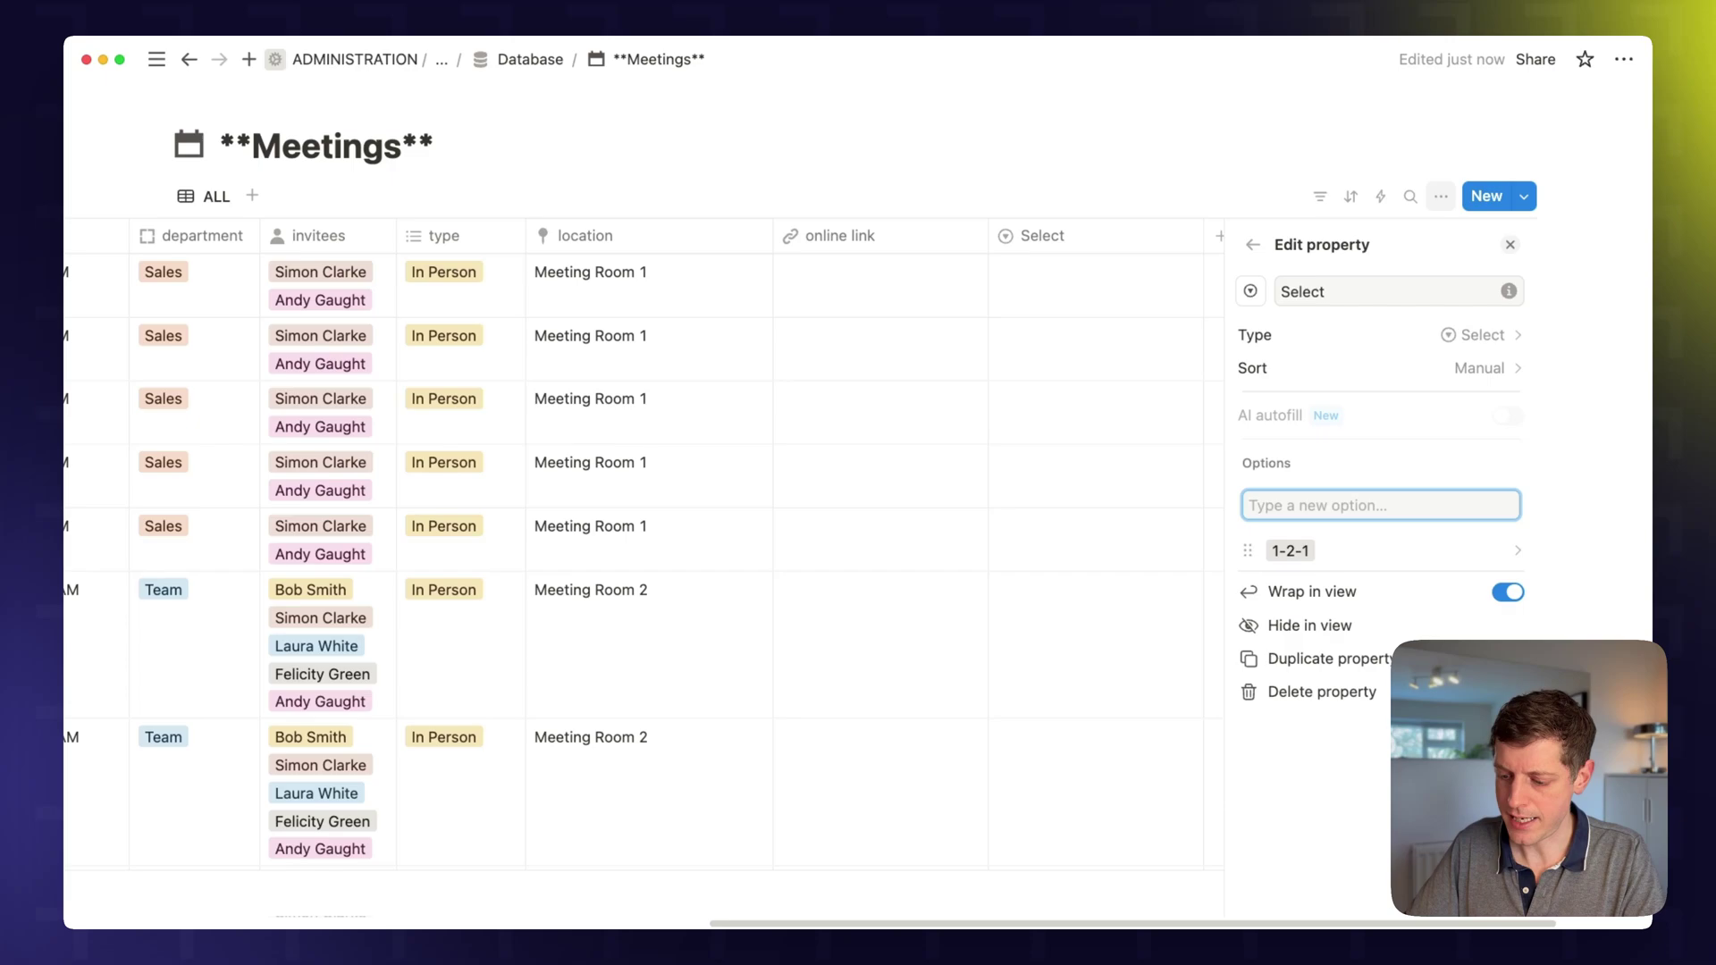
pyautogui.write('Team meeting')
pyautogui.press('Return')
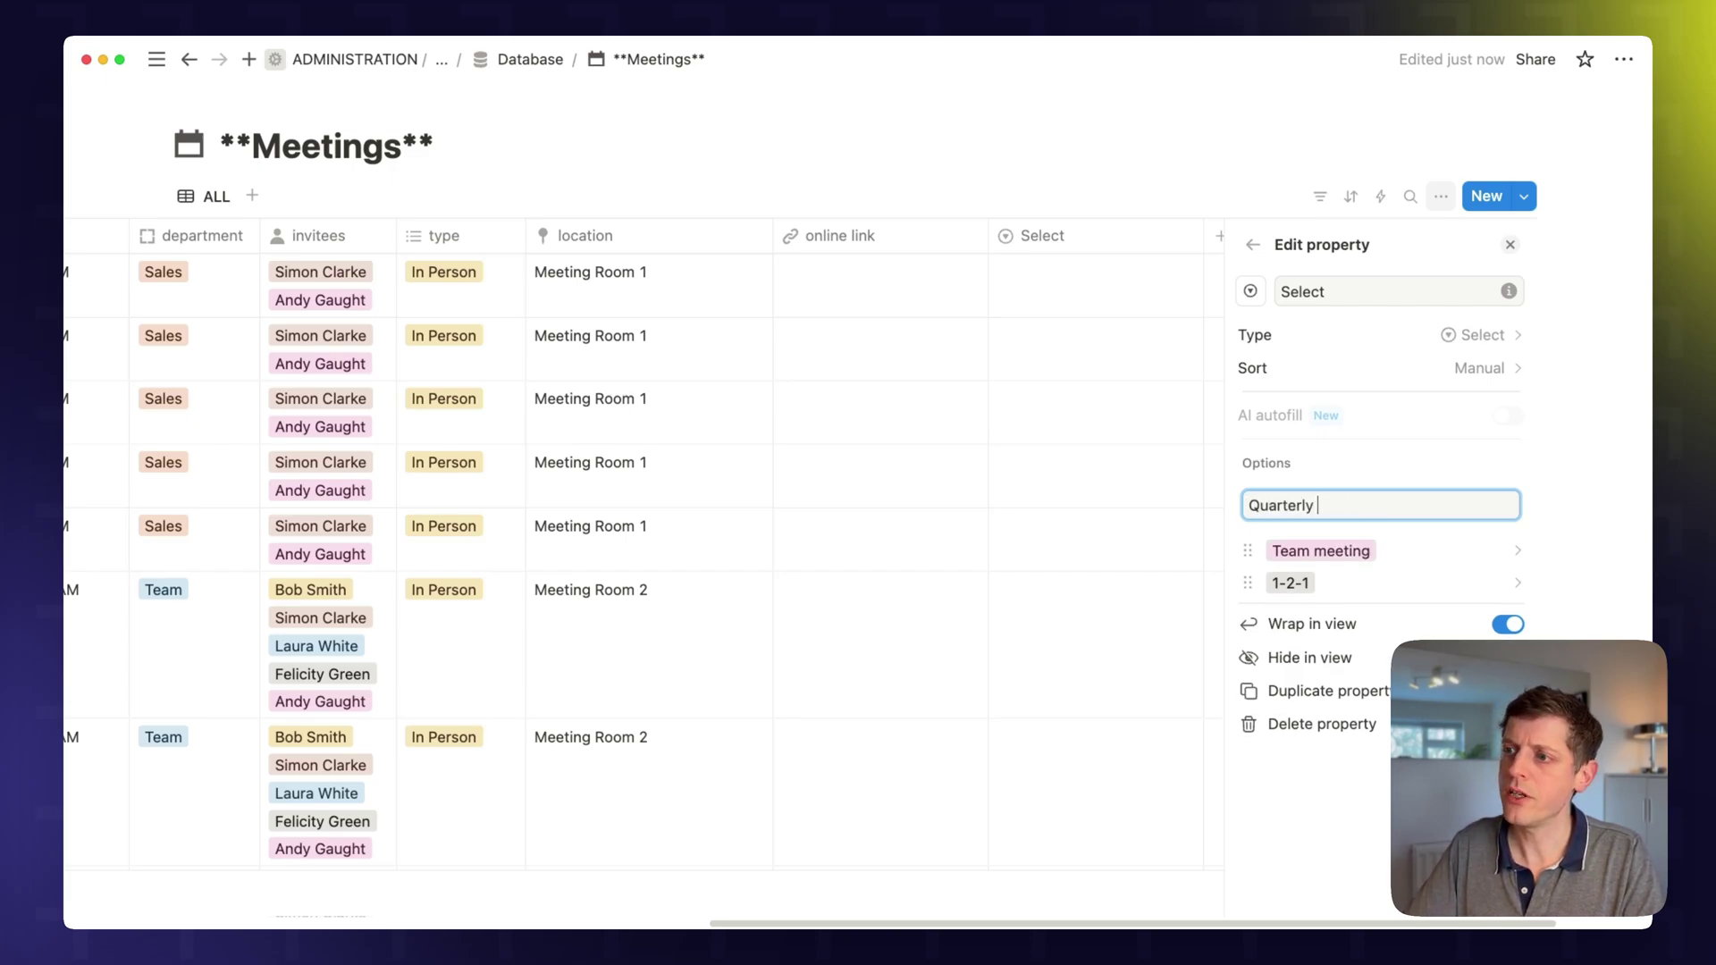
pyautogui.write('Quarterly review')
pyautogui.press('Return')
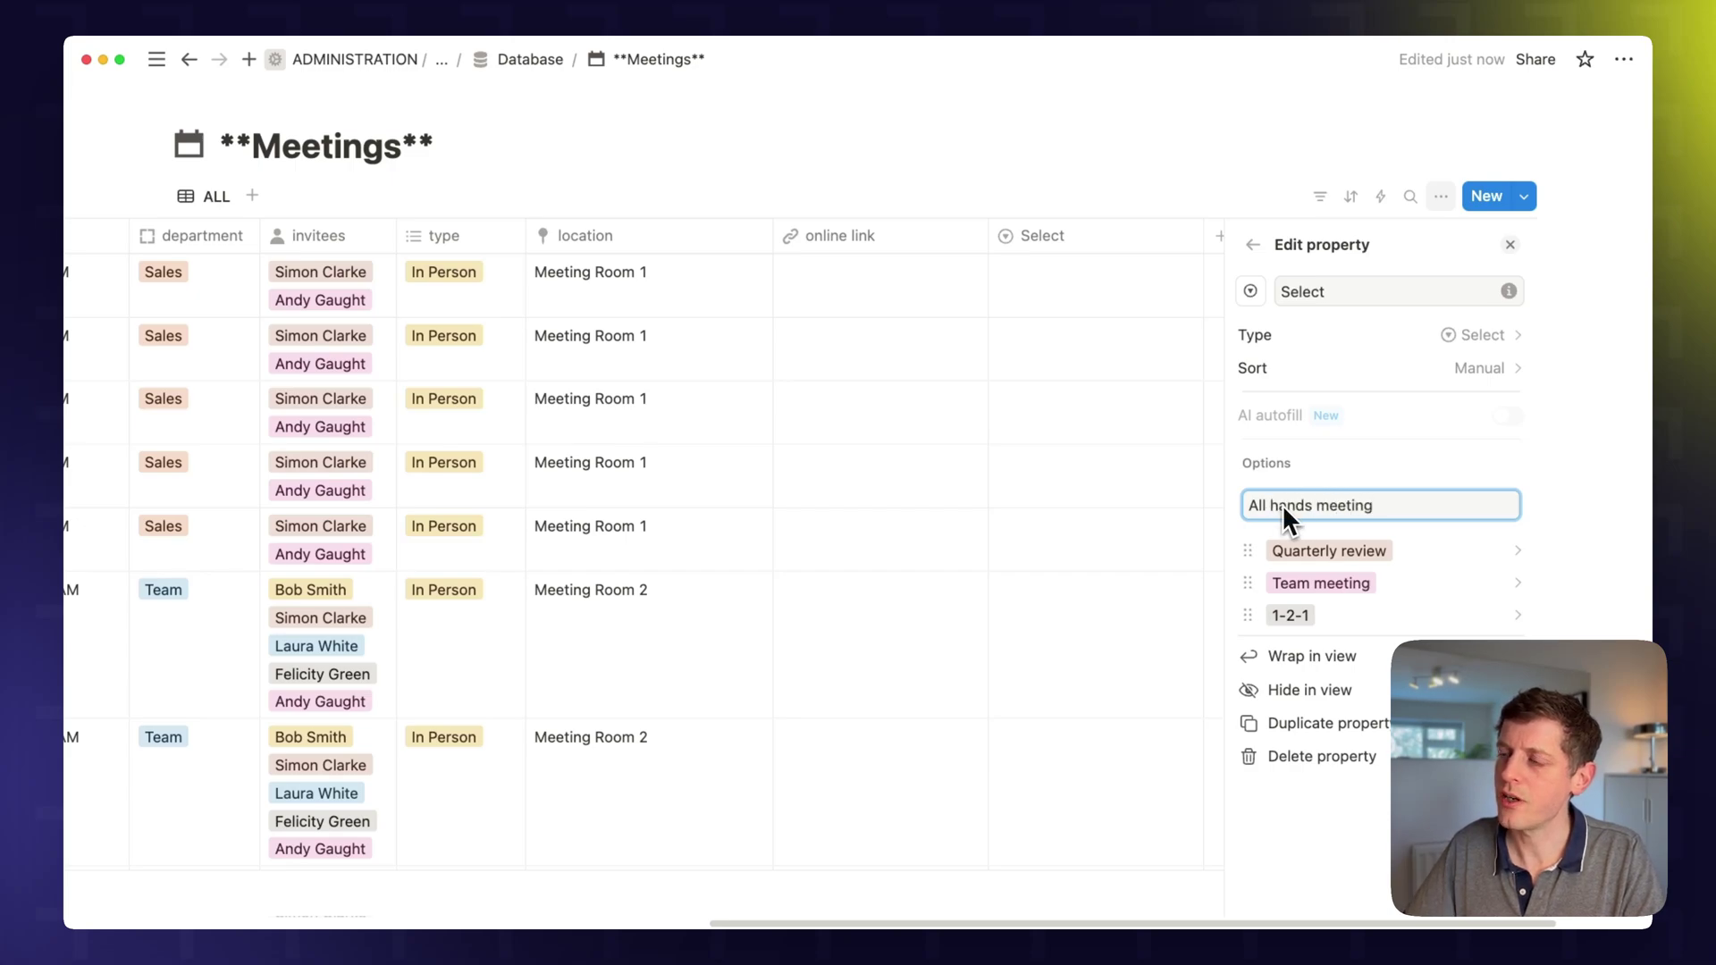
# Rename the property to Meeting type and return to the table's Meeting type column
pyautogui.doubleClick(1307, 291)
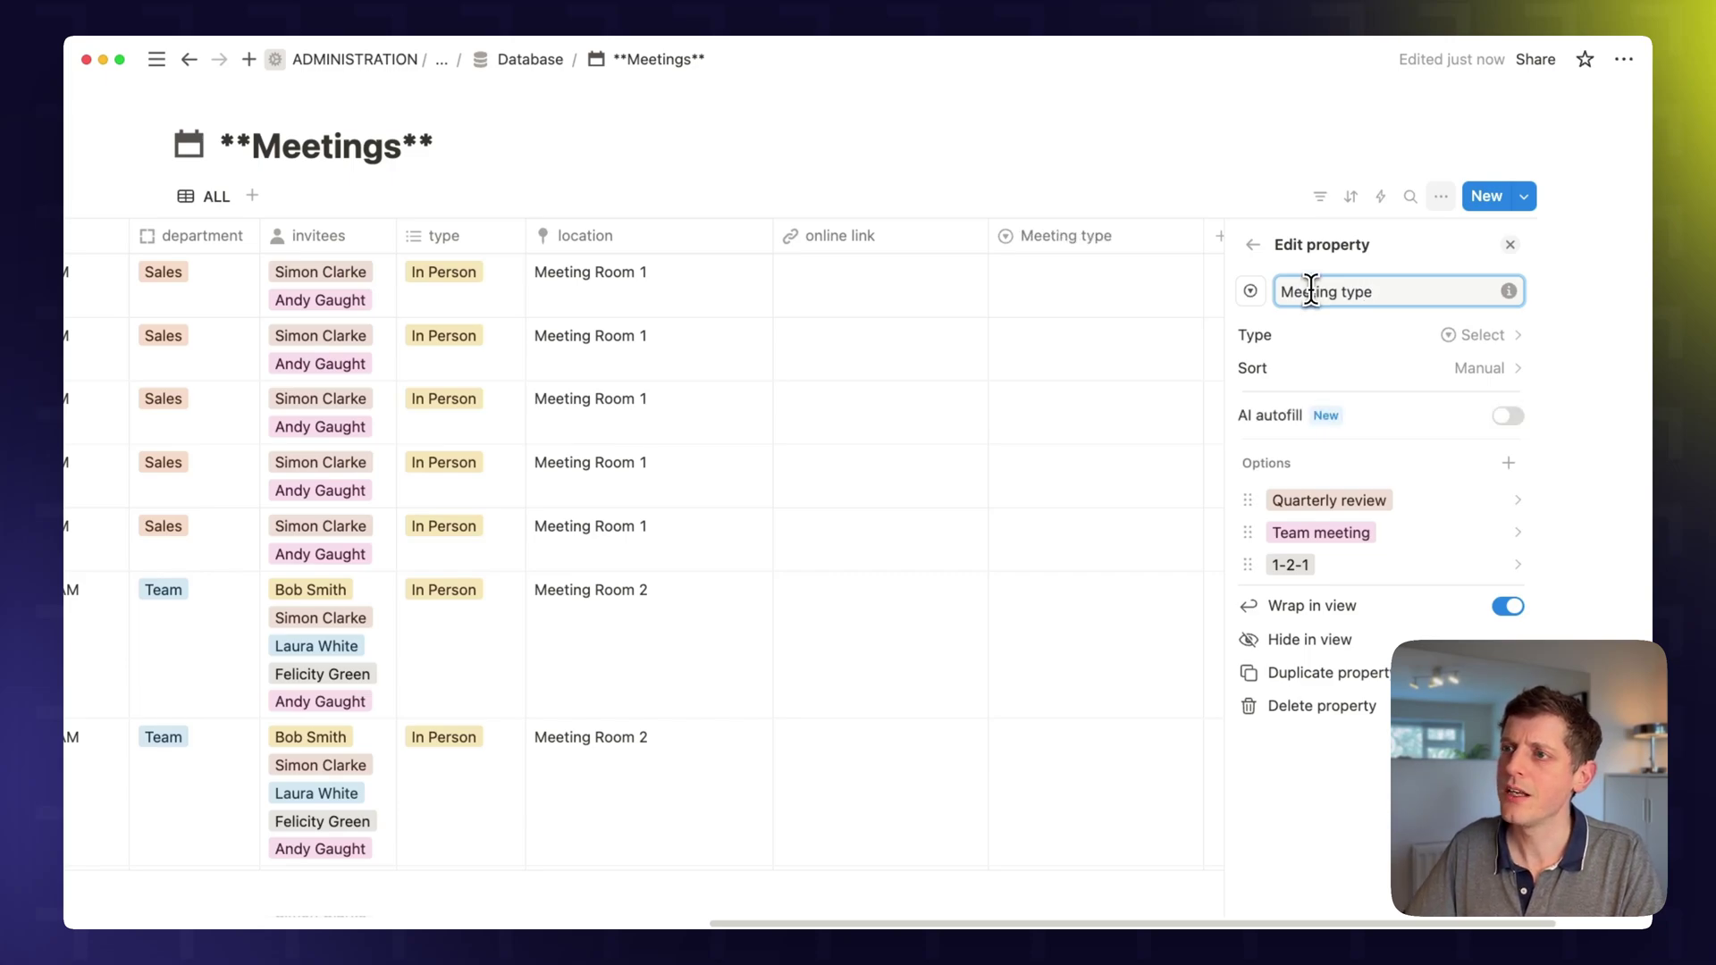
pyautogui.click(1137, 214)
pyautogui.click(1217, 298)
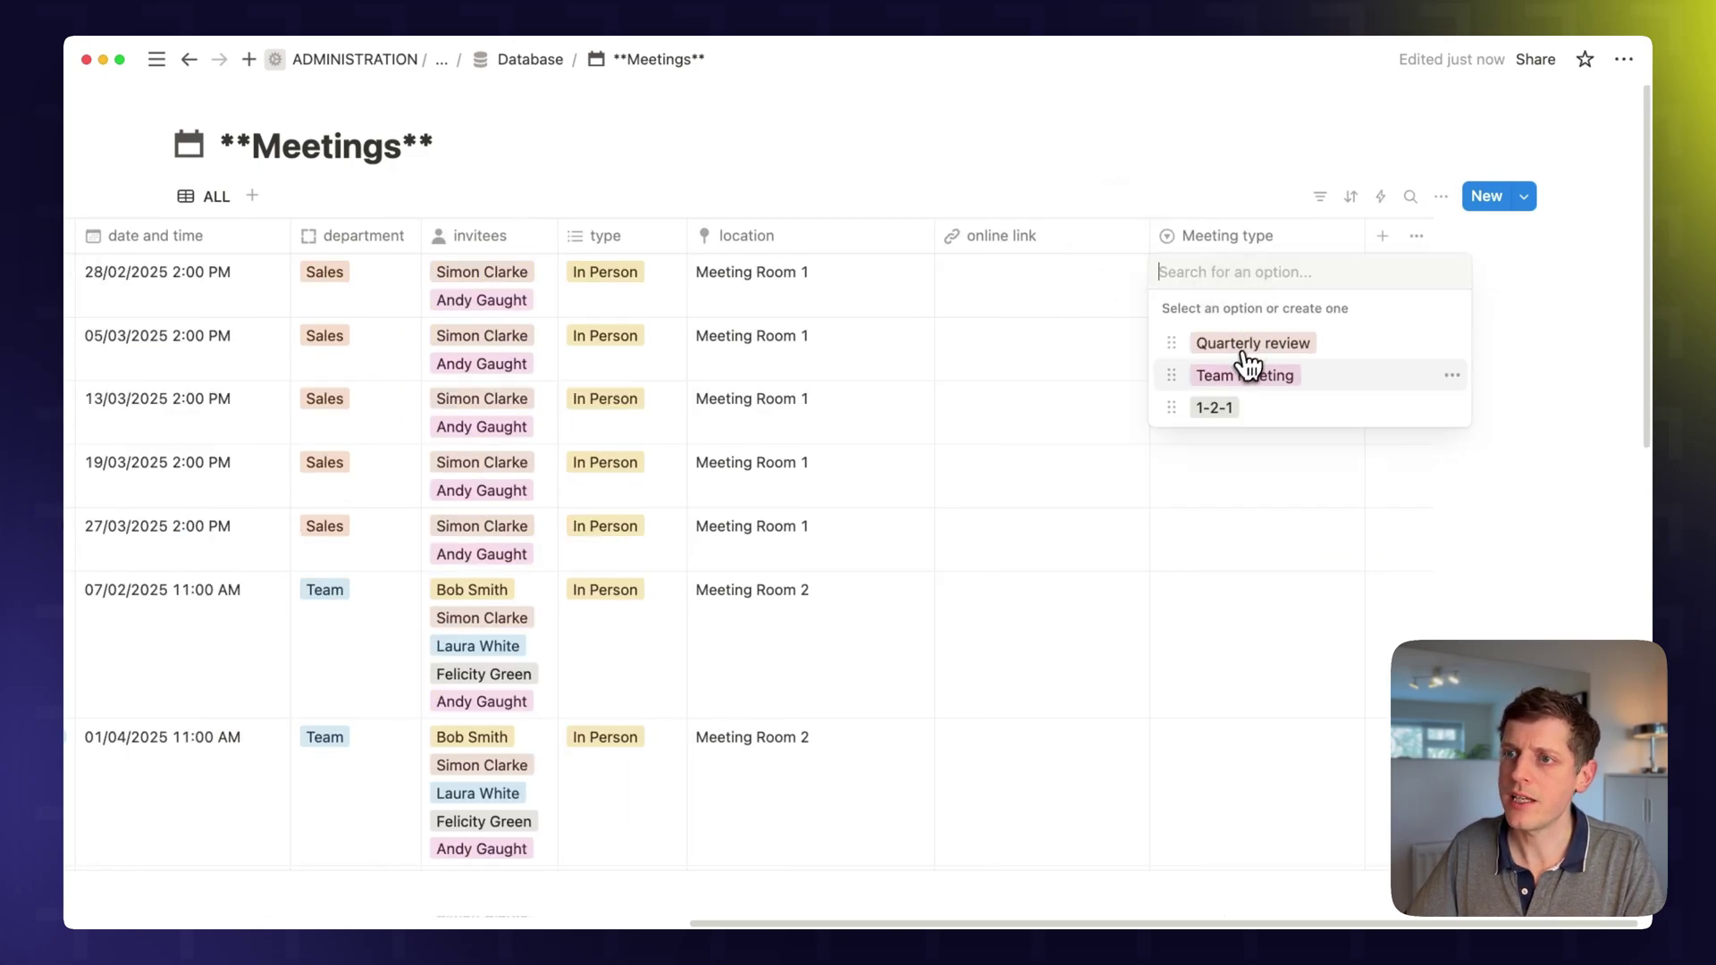
# Tag the first meeting as 1-2-1 and the Team row as Team meeting under Meeting type
pyautogui.press('Escape')
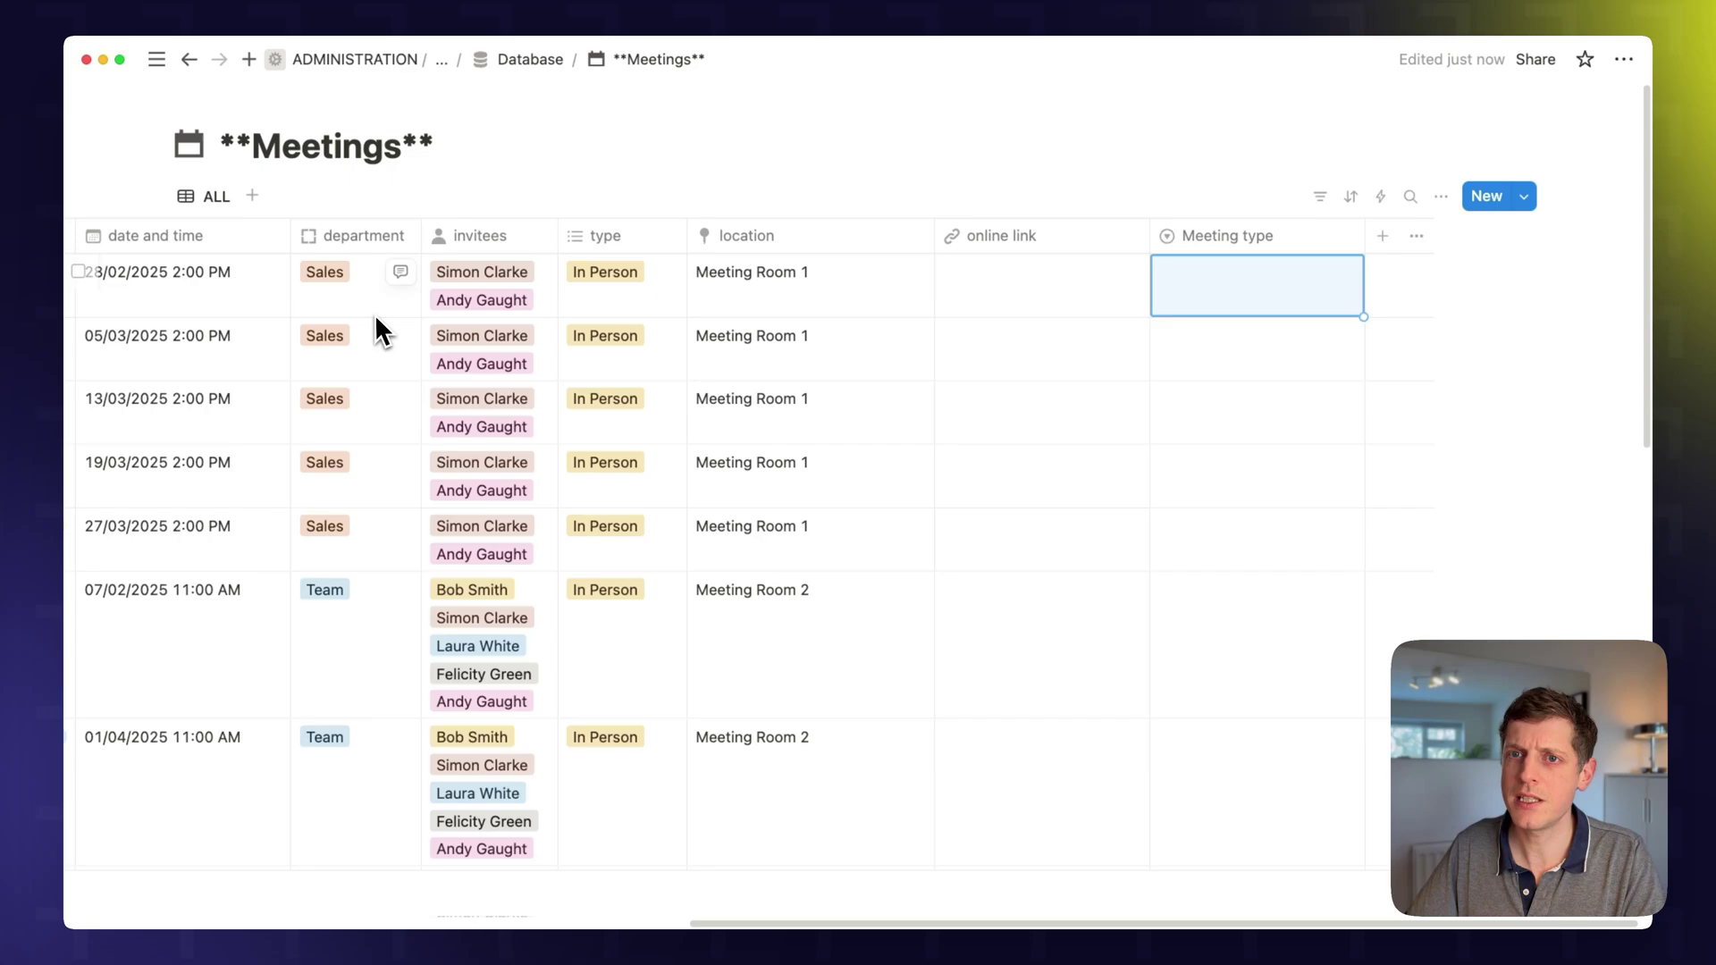
pyautogui.hscroll(-10, 368, 314)
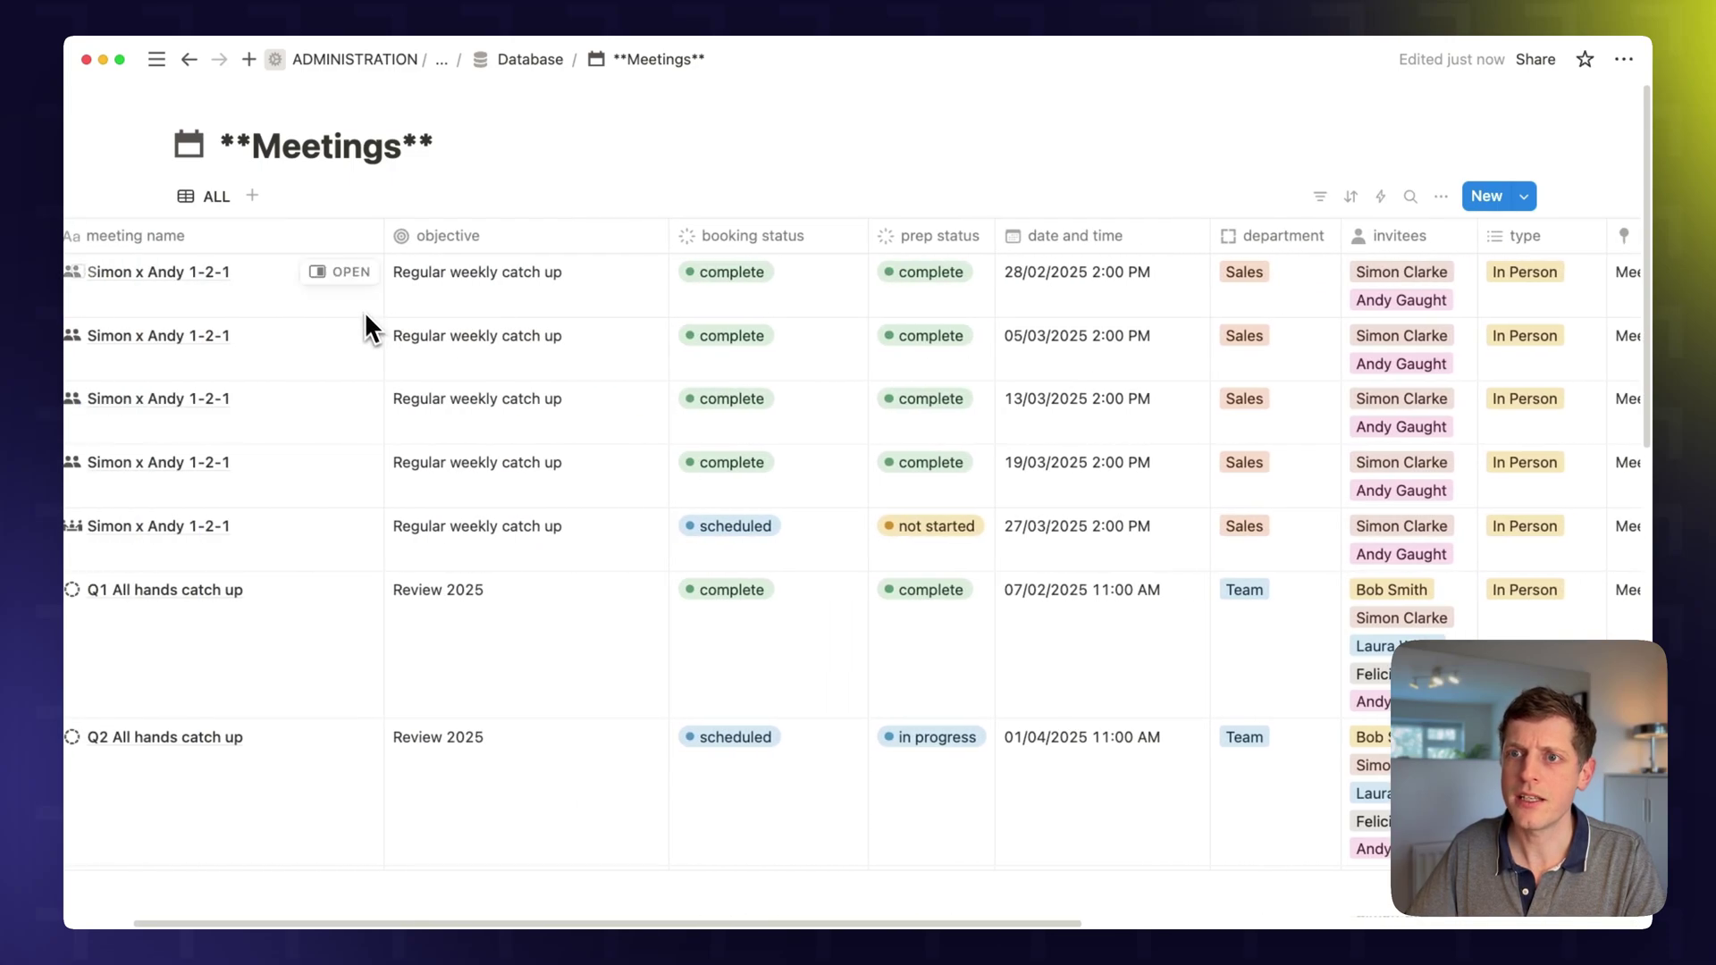
pyautogui.hscroll(6, 533, 278)
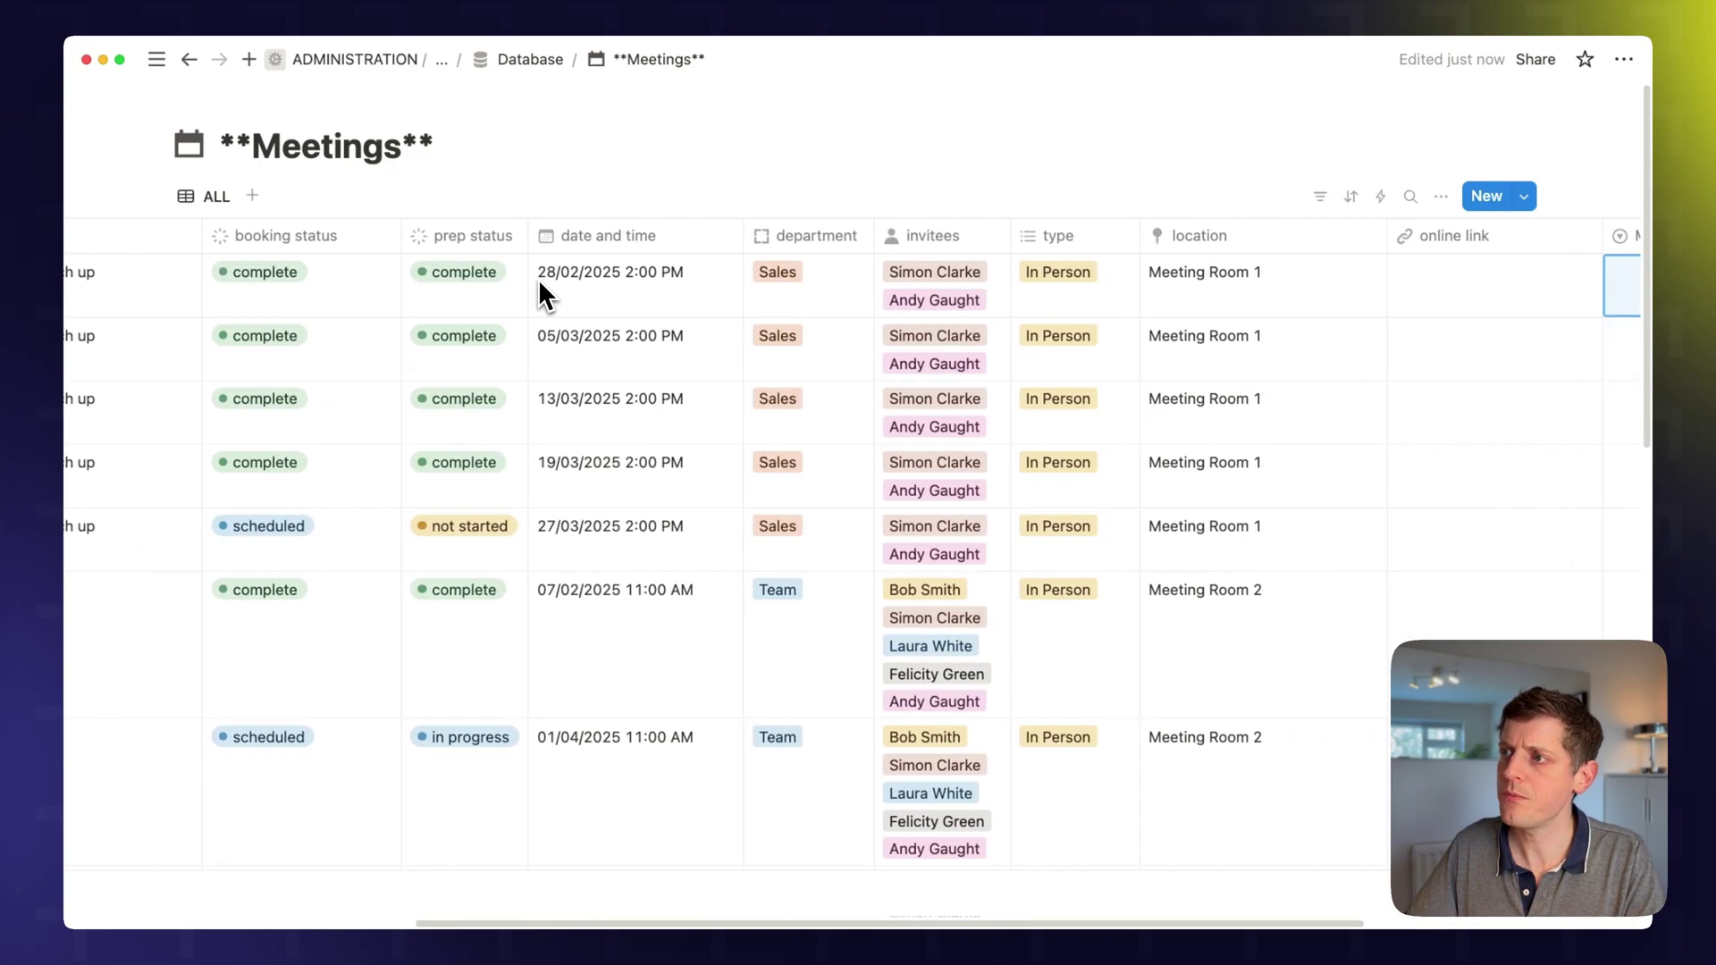
pyautogui.hscroll(3, 538, 277)
pyautogui.click(1438, 284)
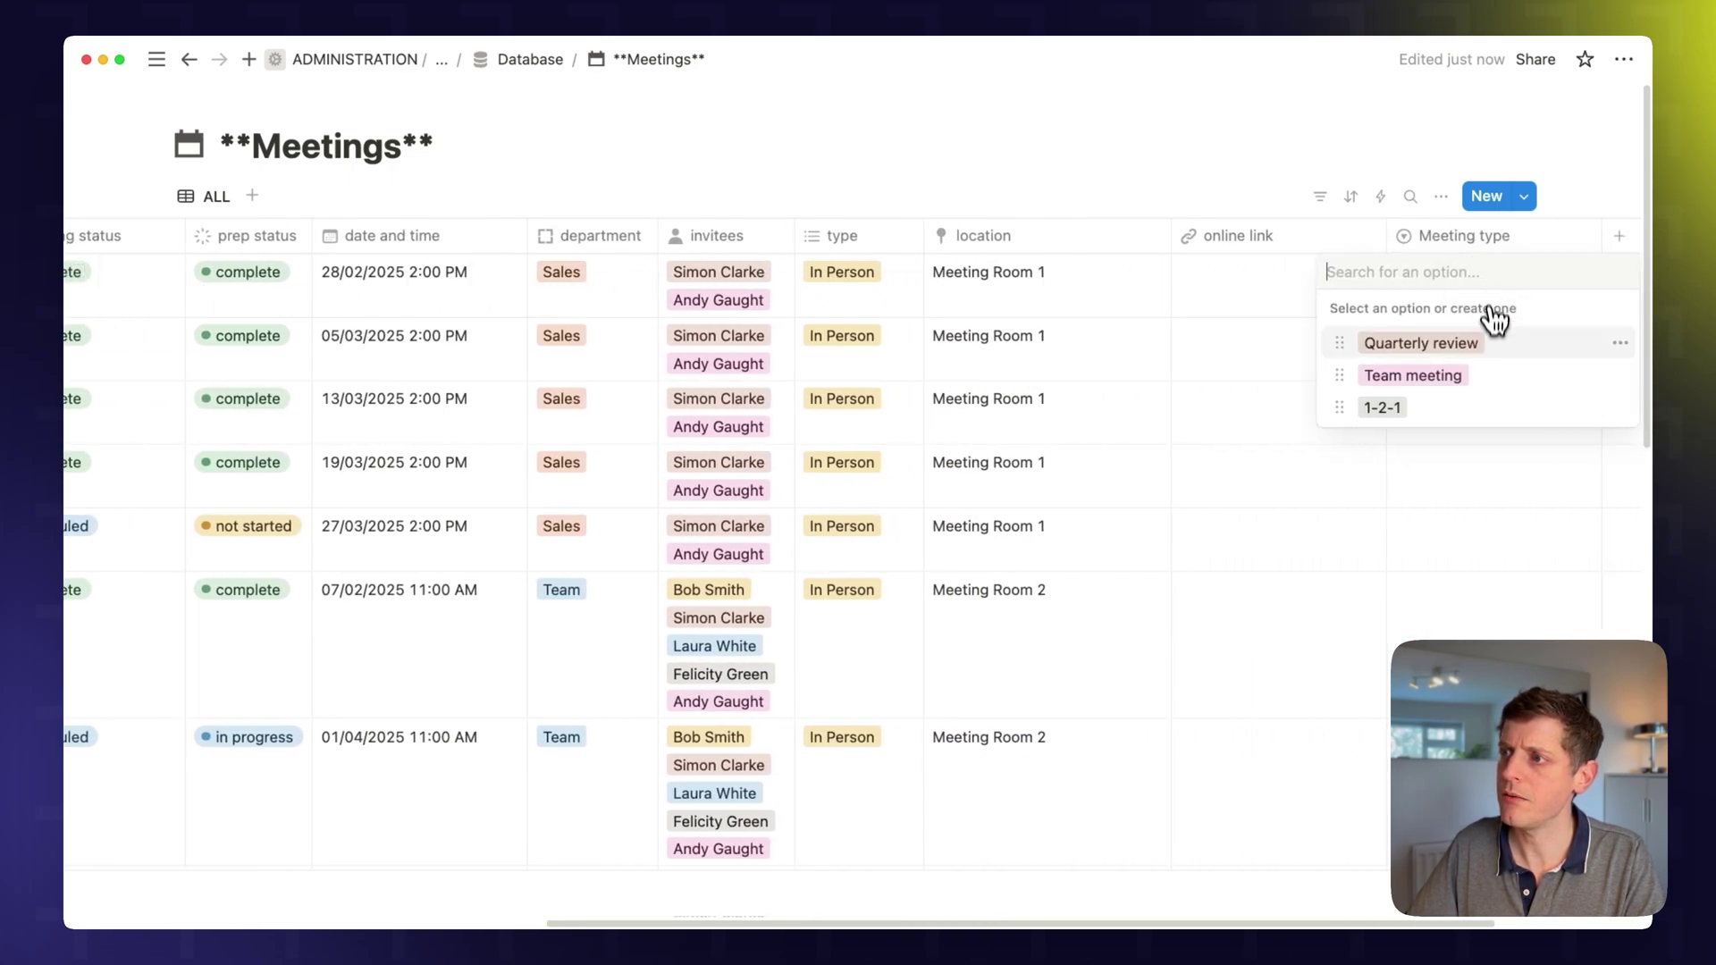
pyautogui.click(1421, 404)
pyautogui.click(1425, 663)
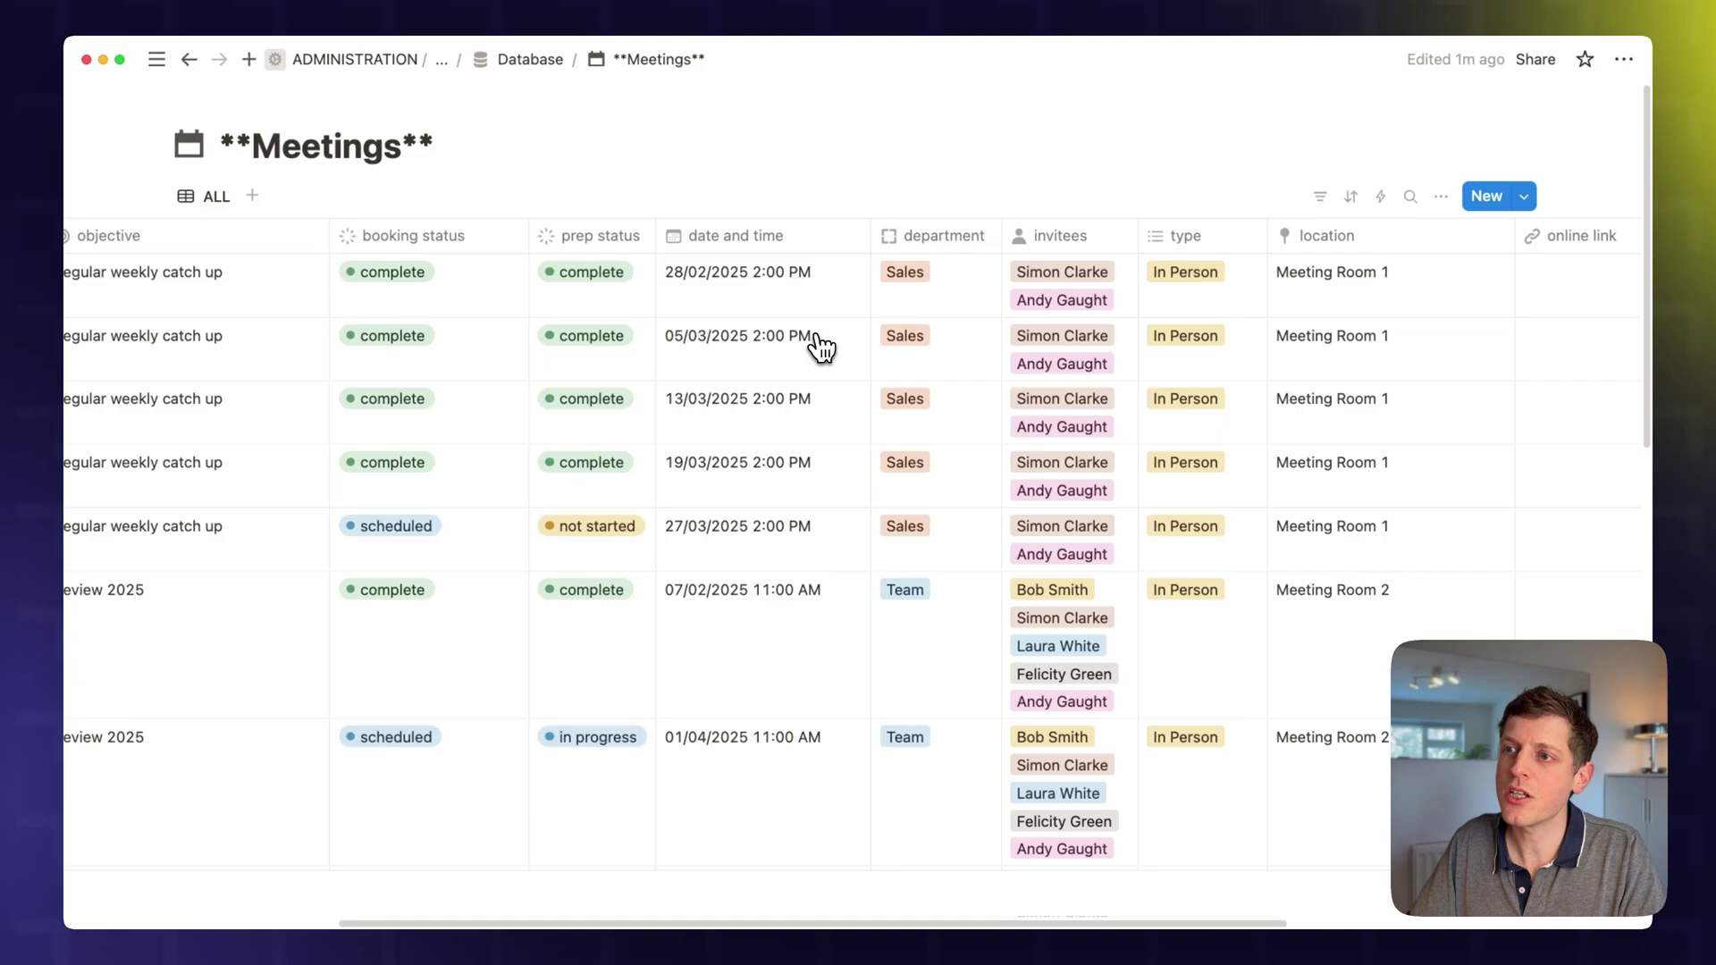
# Switch the first meeting's department to Finance and then back to Sales
pyautogui.click(945, 311)
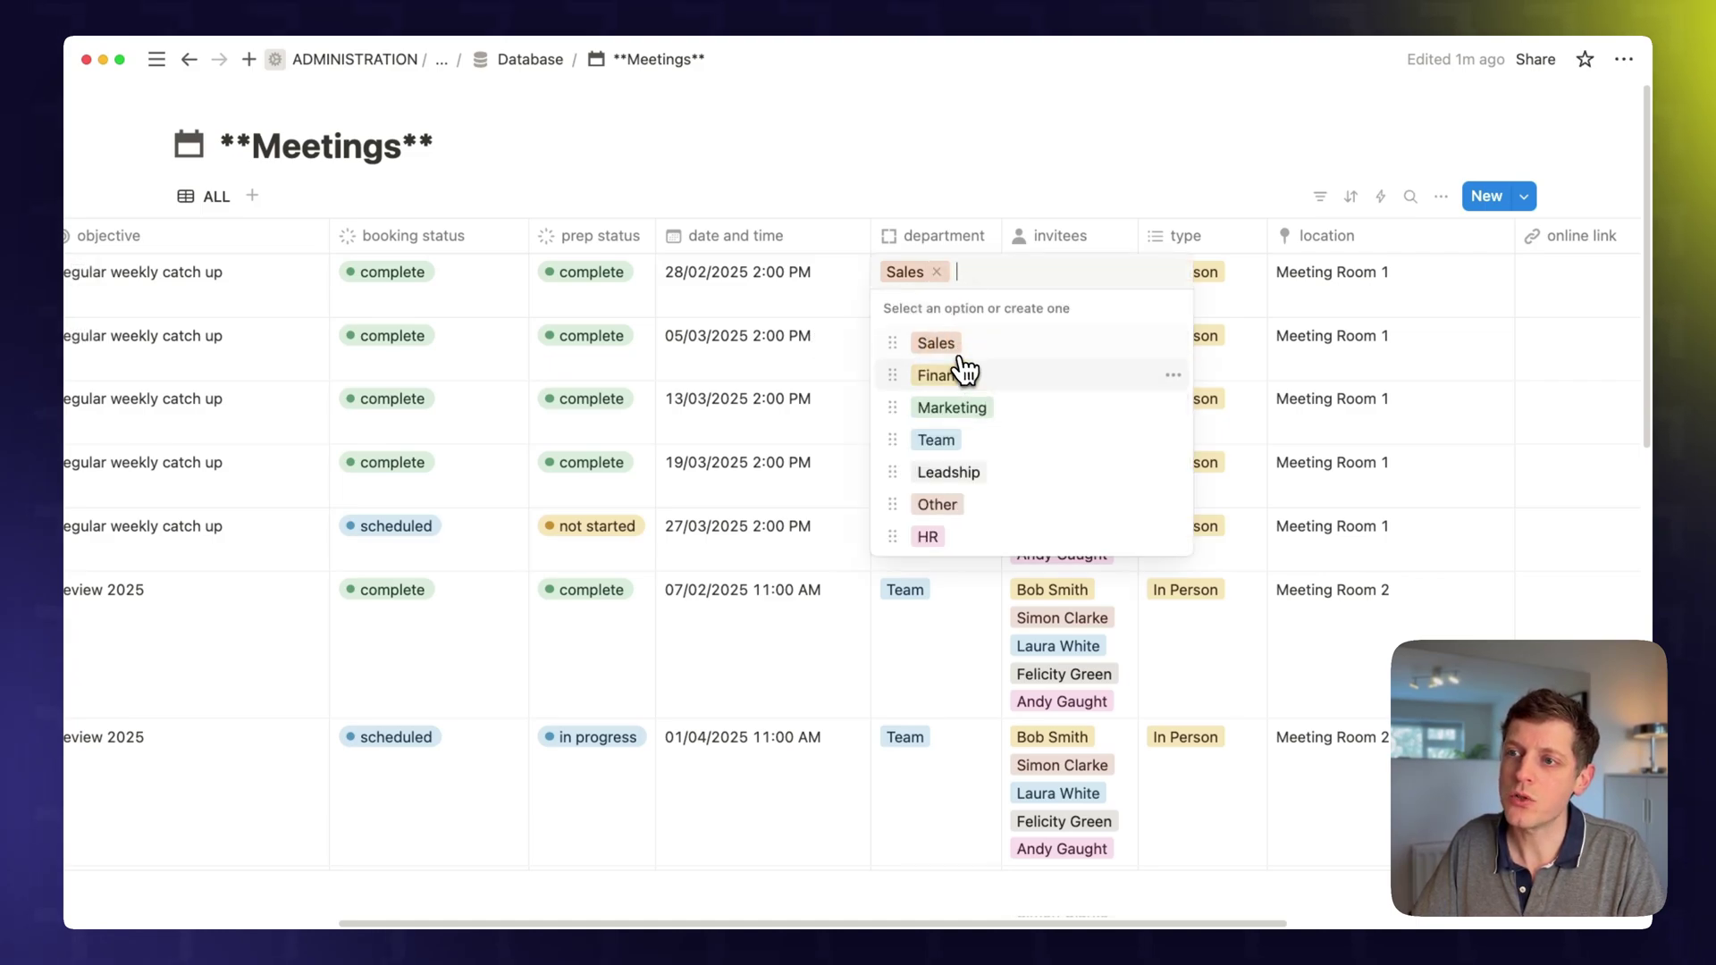
pyautogui.click(943, 376)
pyautogui.click(920, 292)
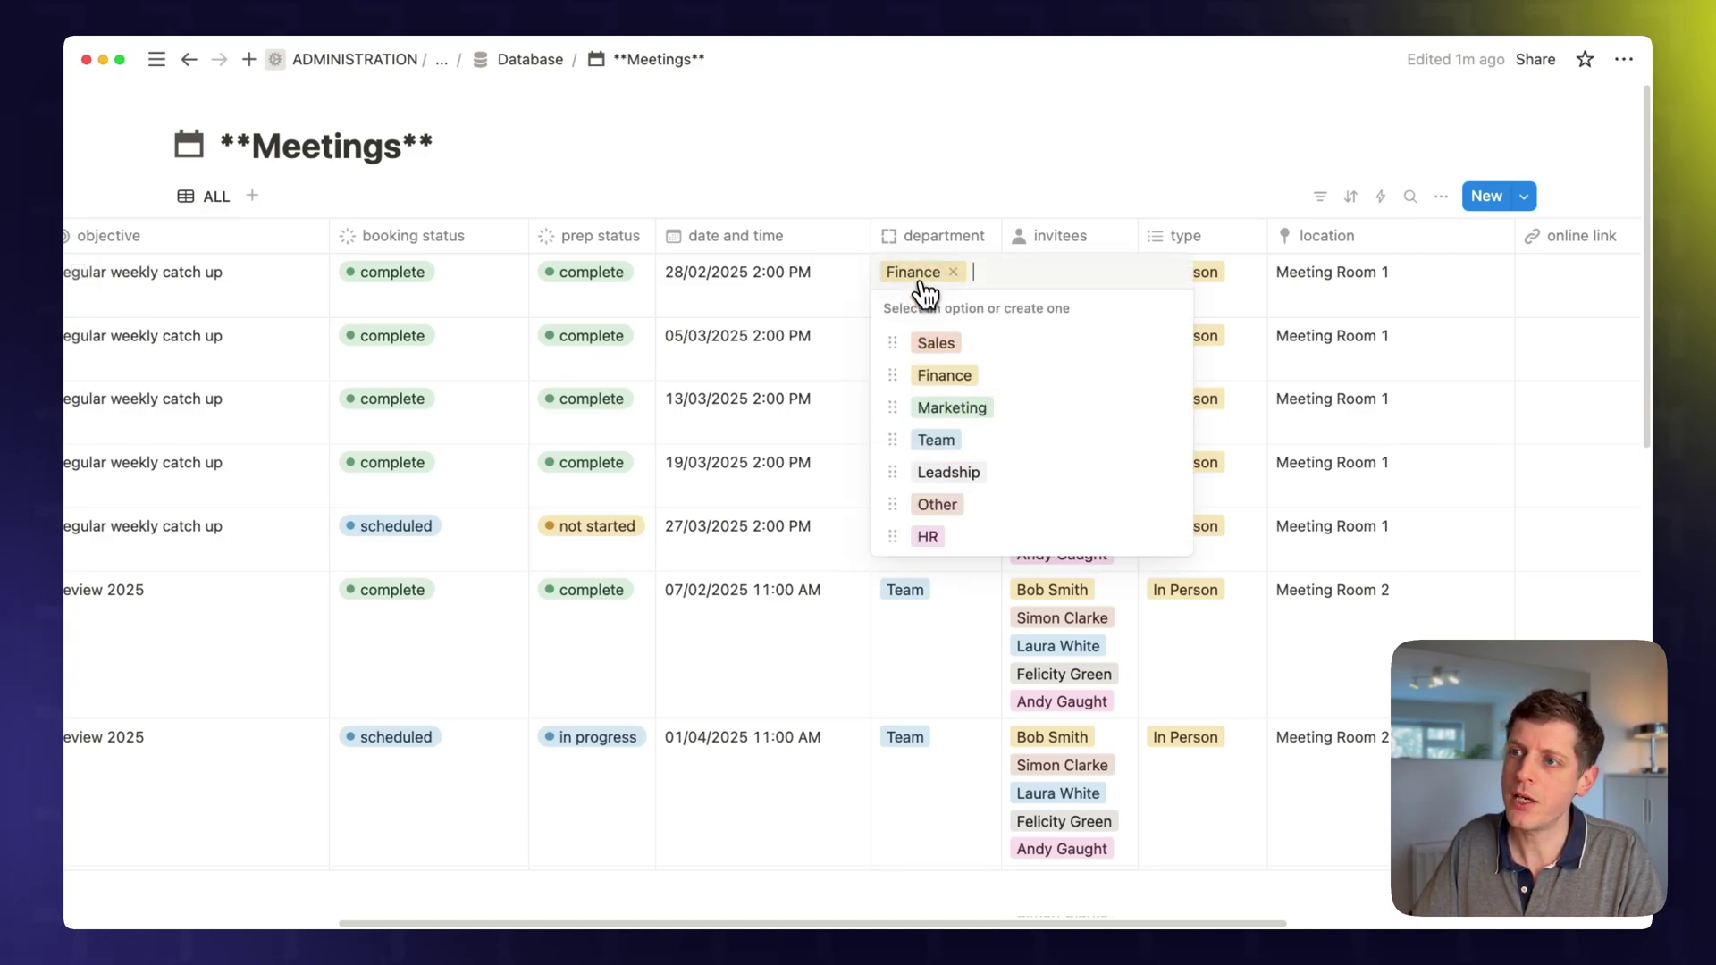
pyautogui.click(925, 342)
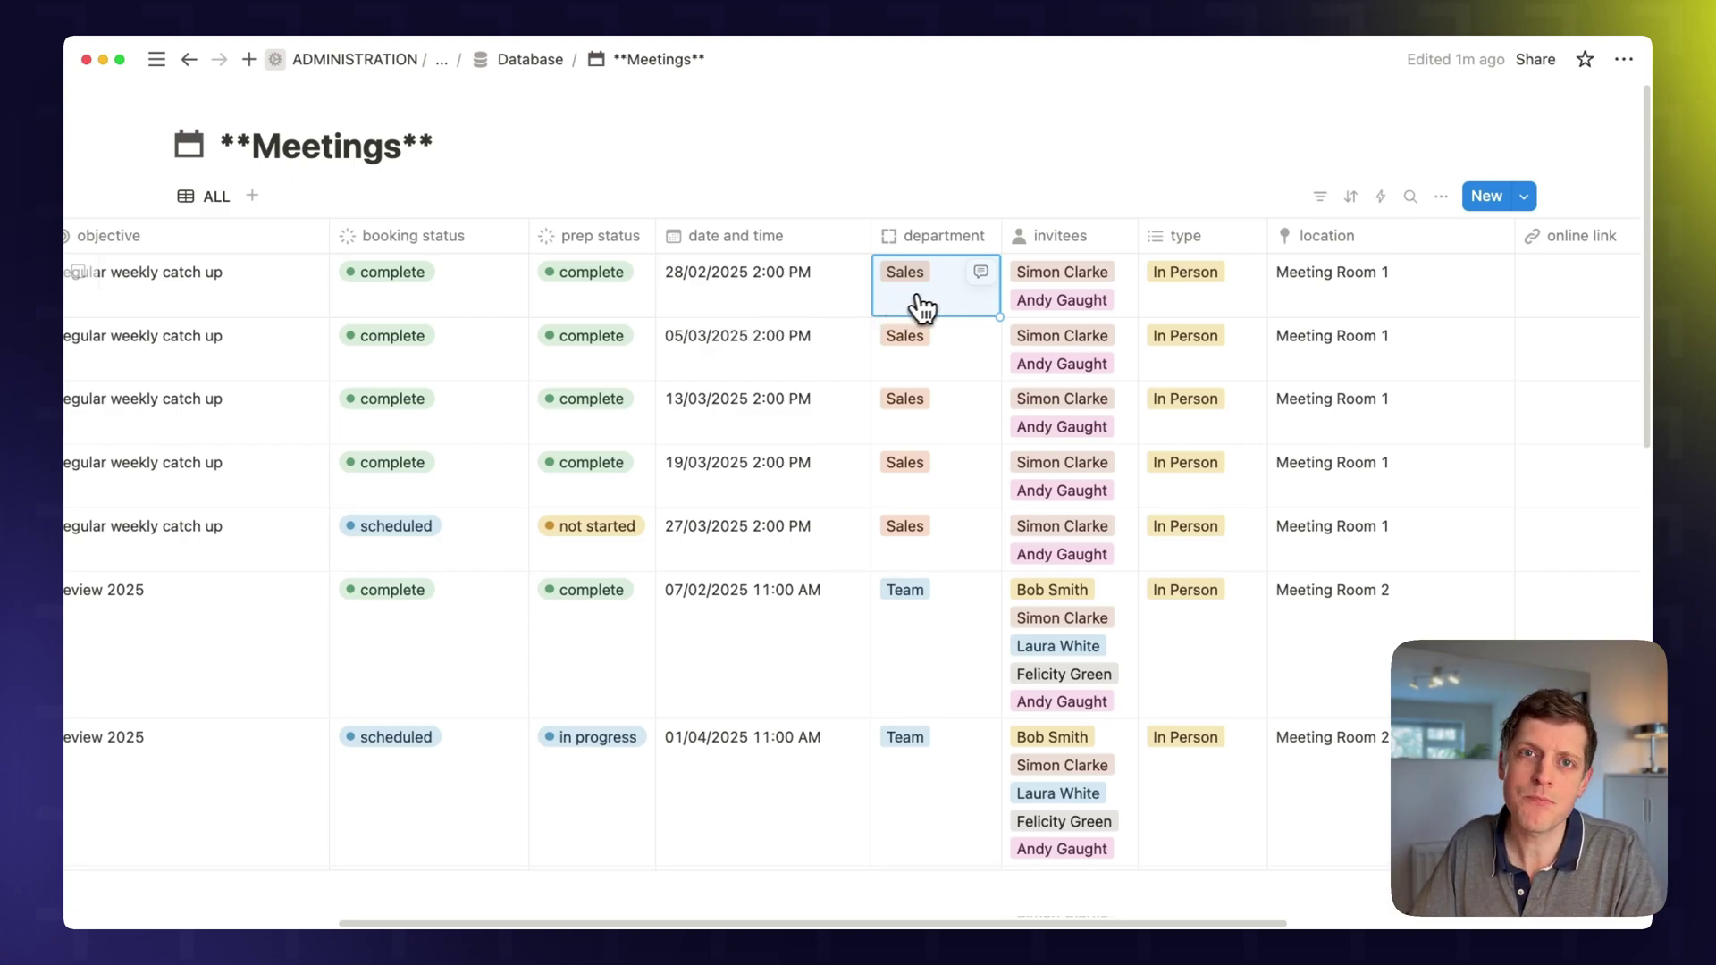
# Add a Relation property to the Departments database as a two-way relation
pyautogui.hscroll(5, 1002, 478)
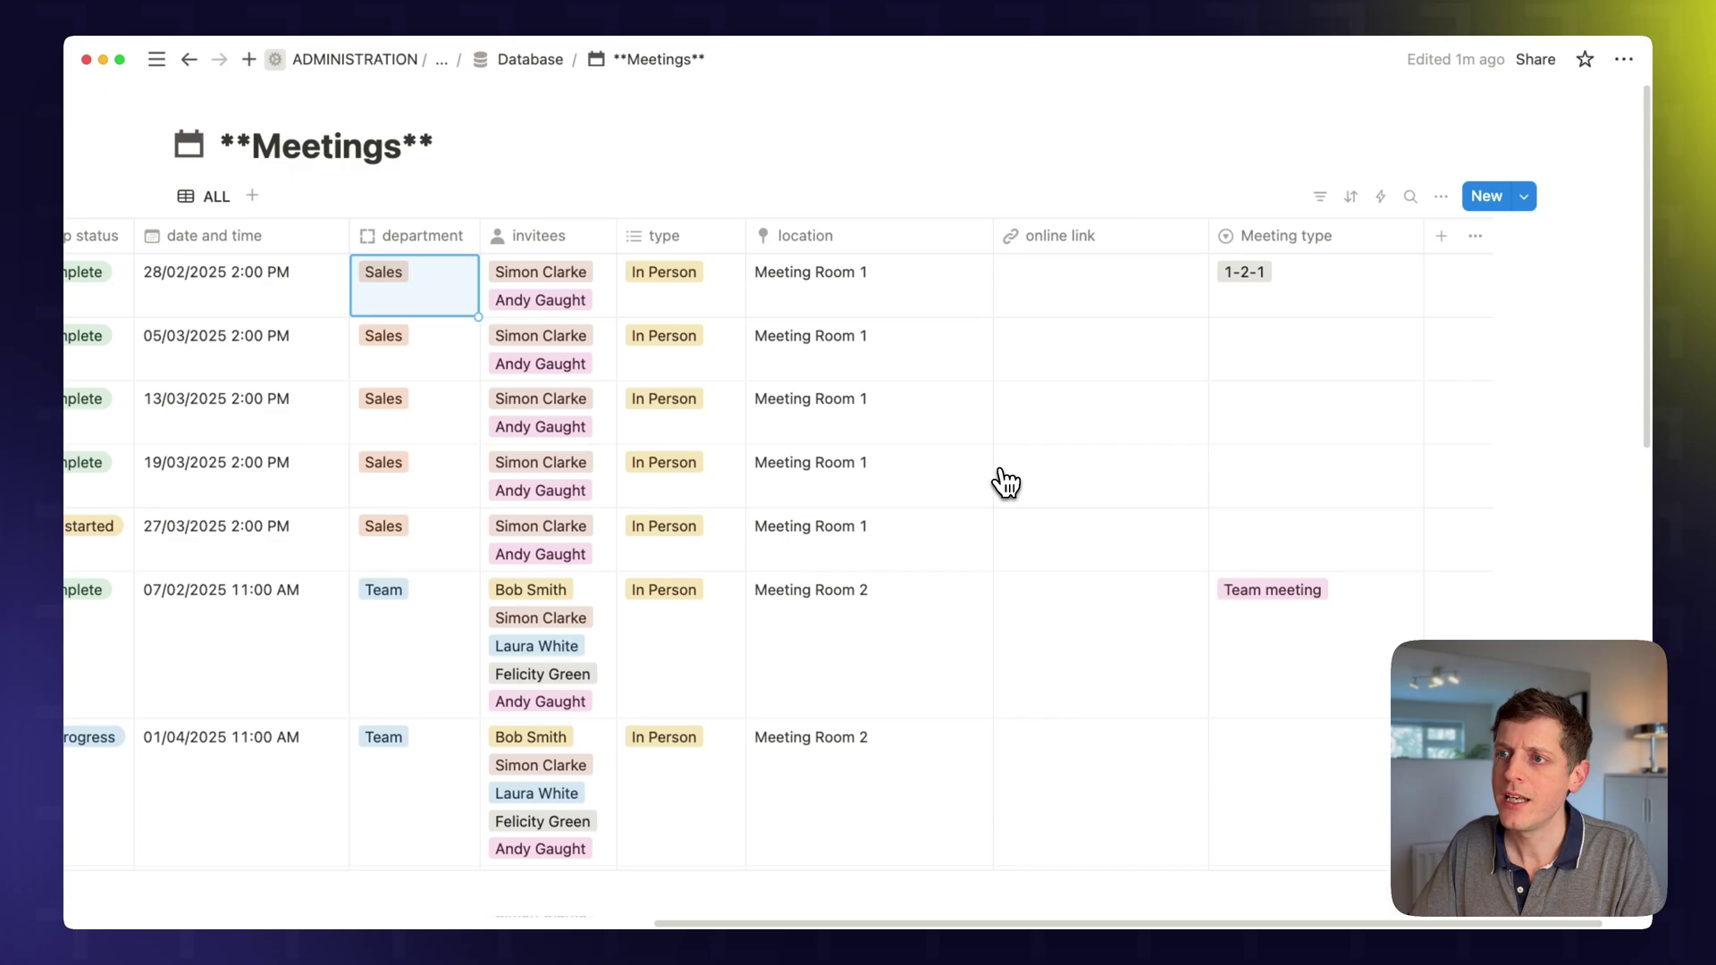
pyautogui.click(1441, 235)
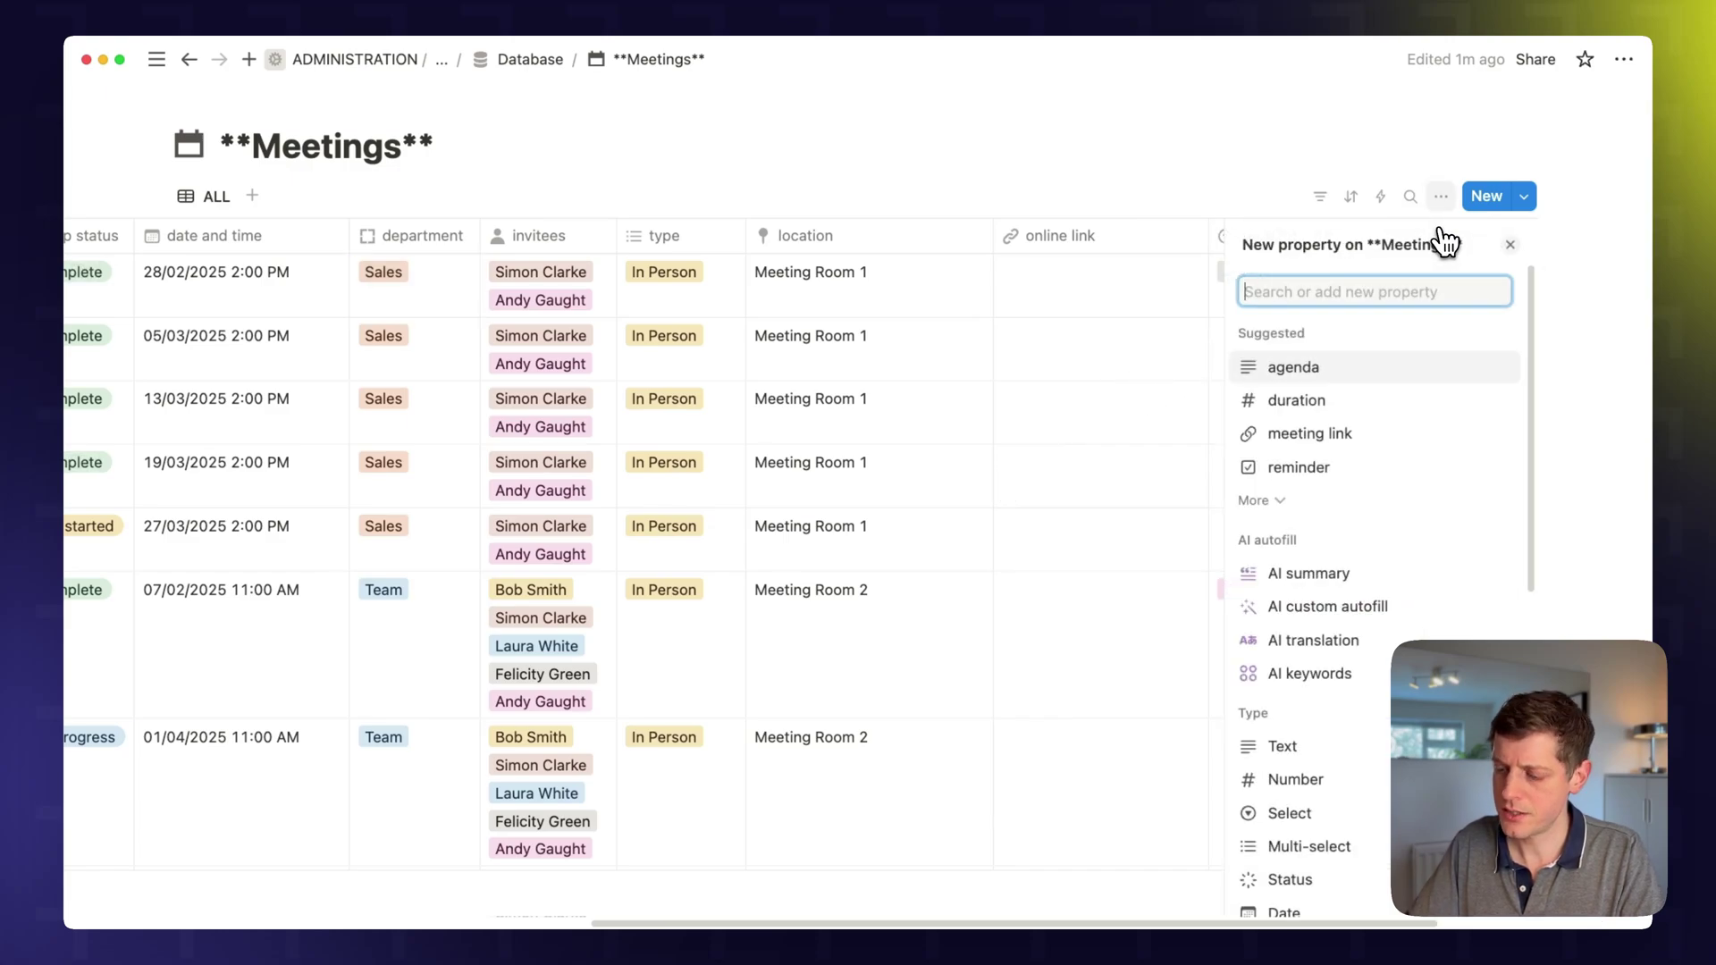
pyautogui.write('relation')
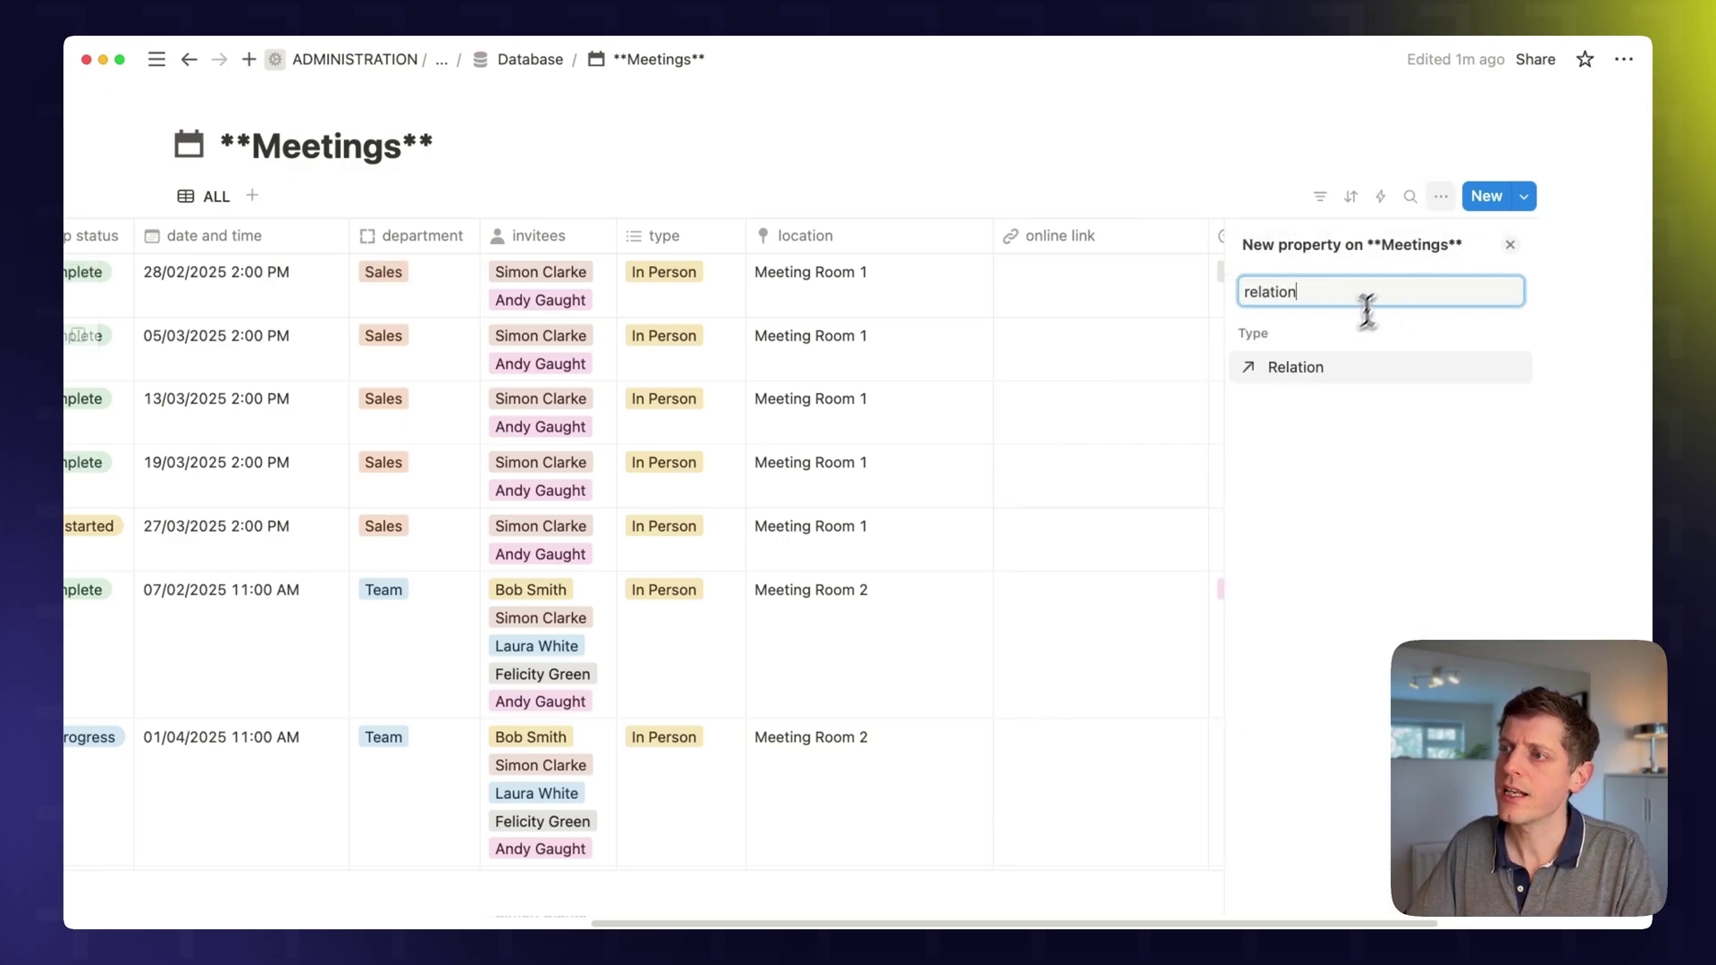
pyautogui.click(1314, 368)
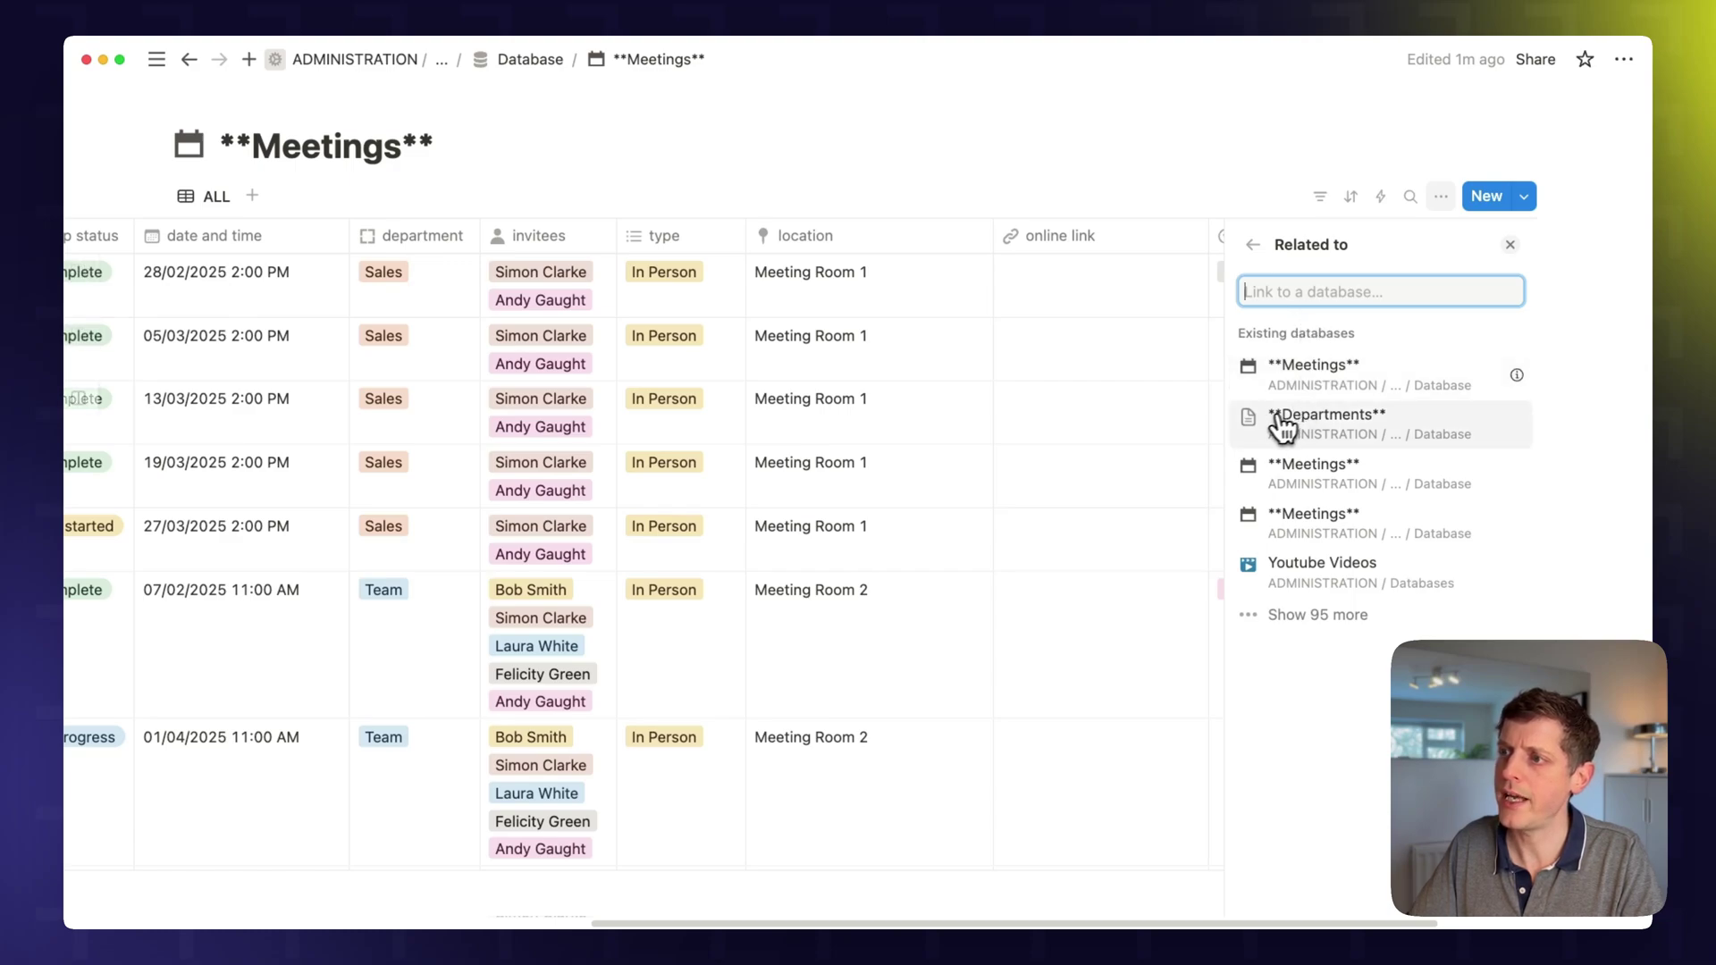
pyautogui.click(1312, 434)
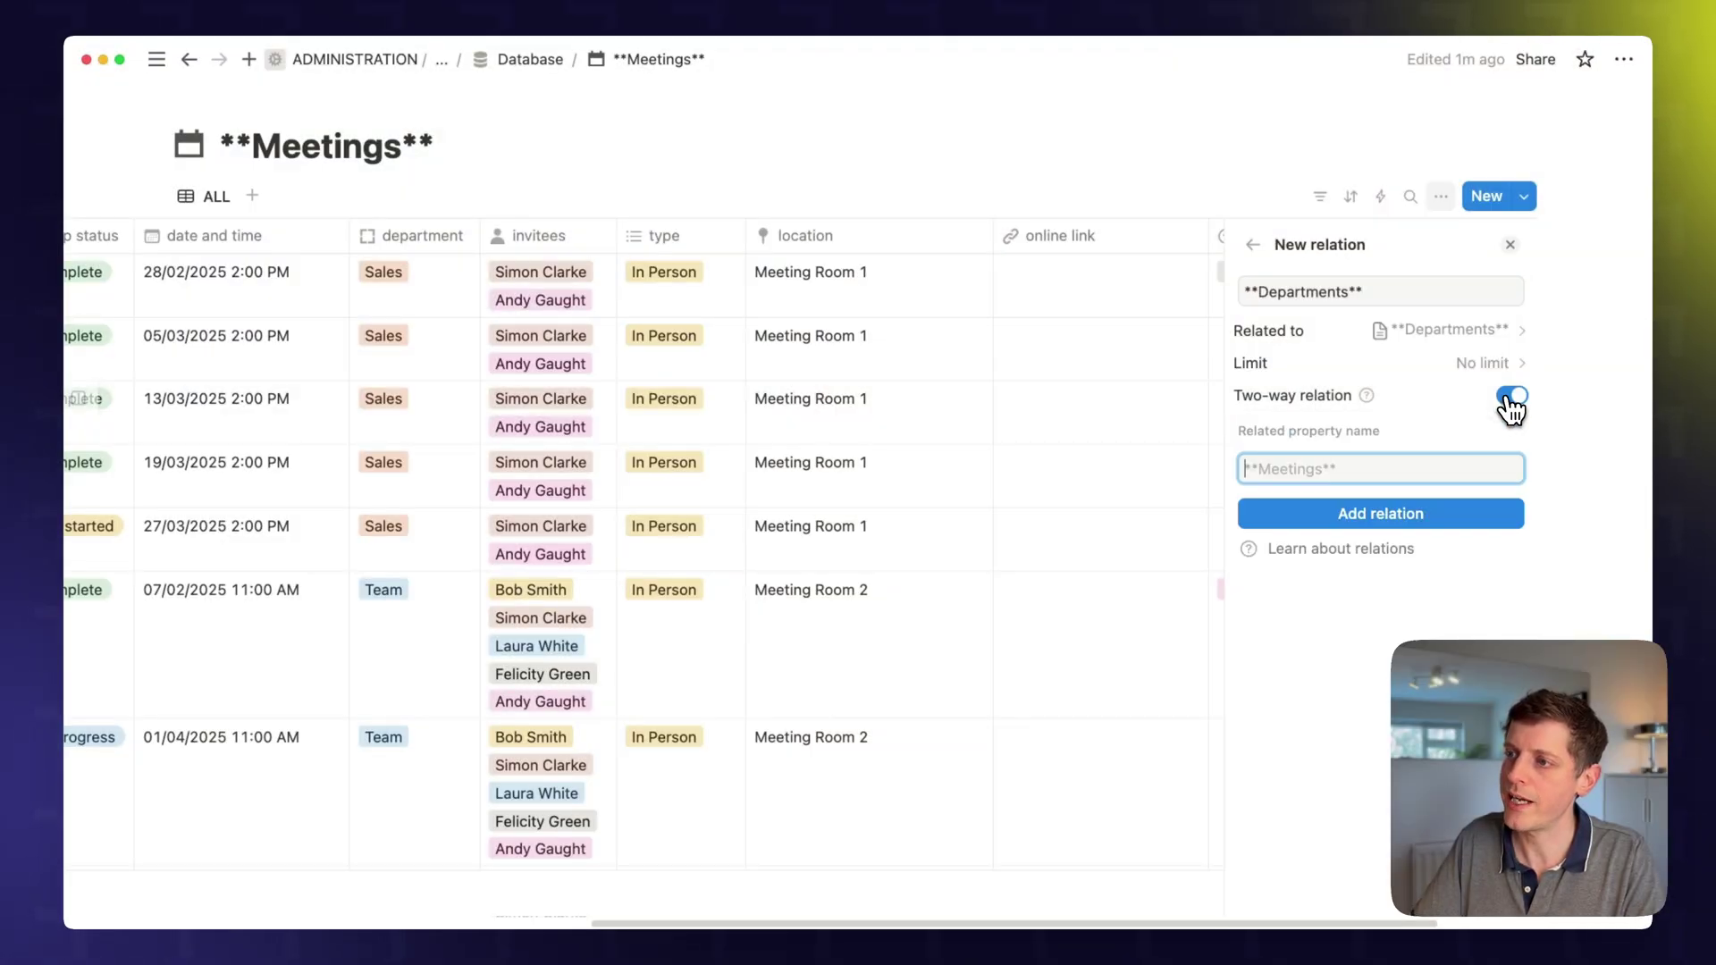
pyautogui.click(1331, 528)
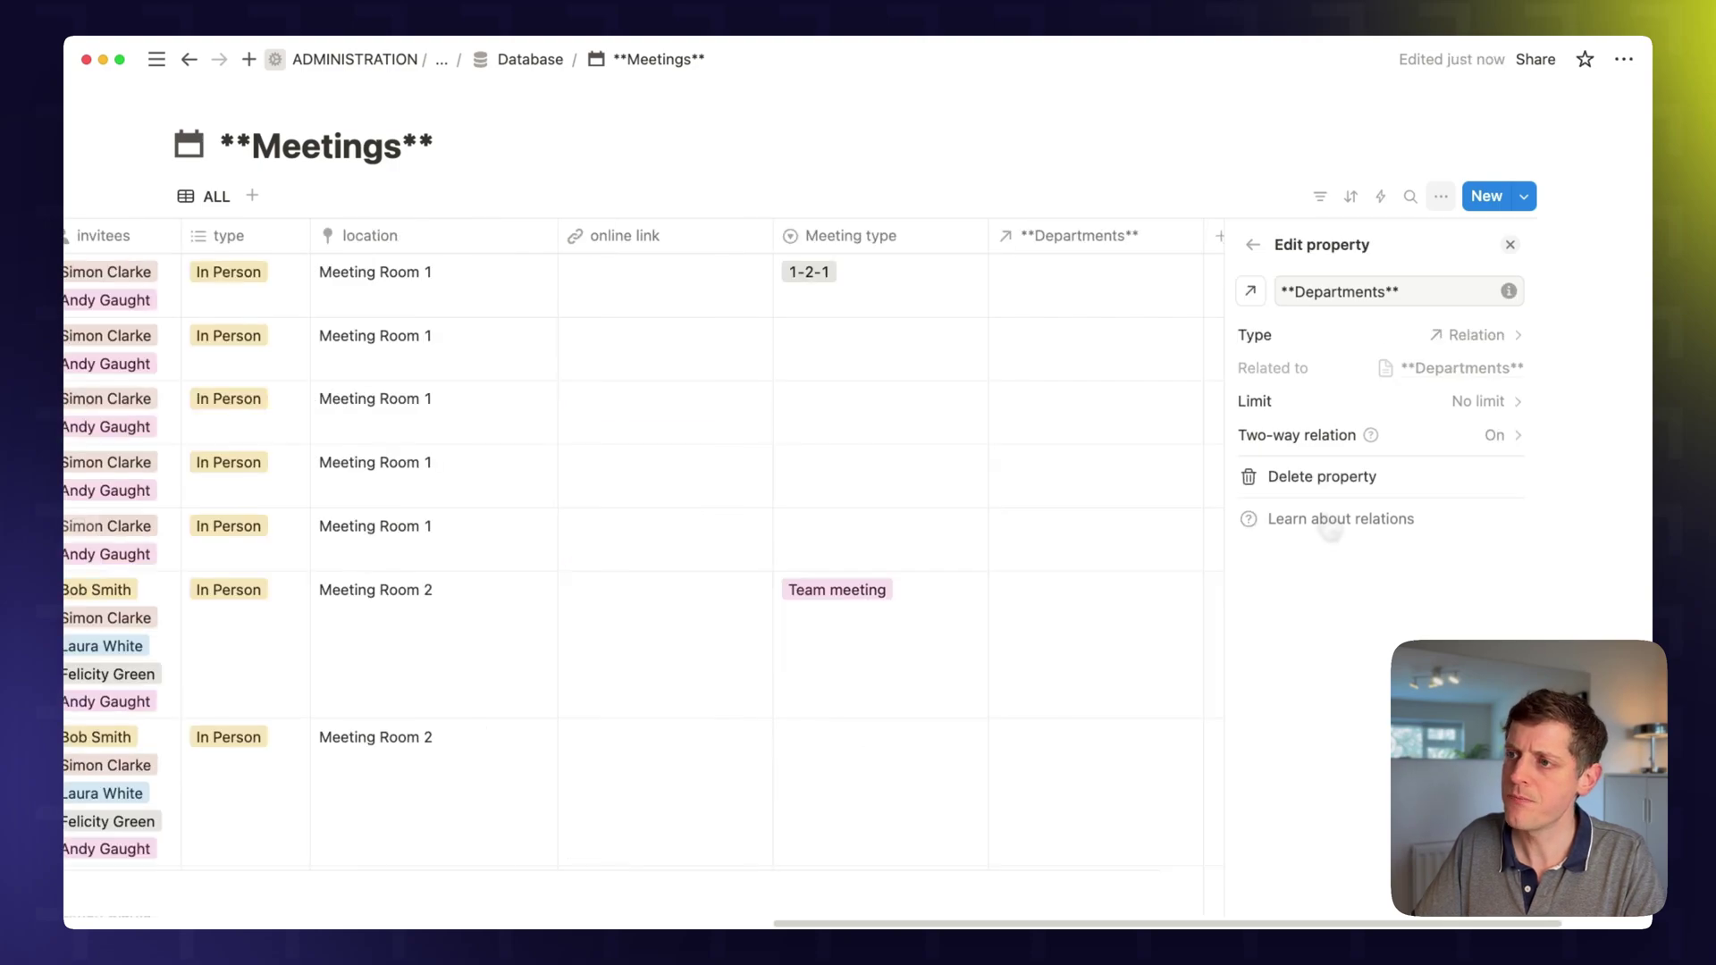
# Close the property settings and check the first meeting's department options without changes
pyautogui.press('Escape')
pyautogui.hscroll(-3, 644, 397)
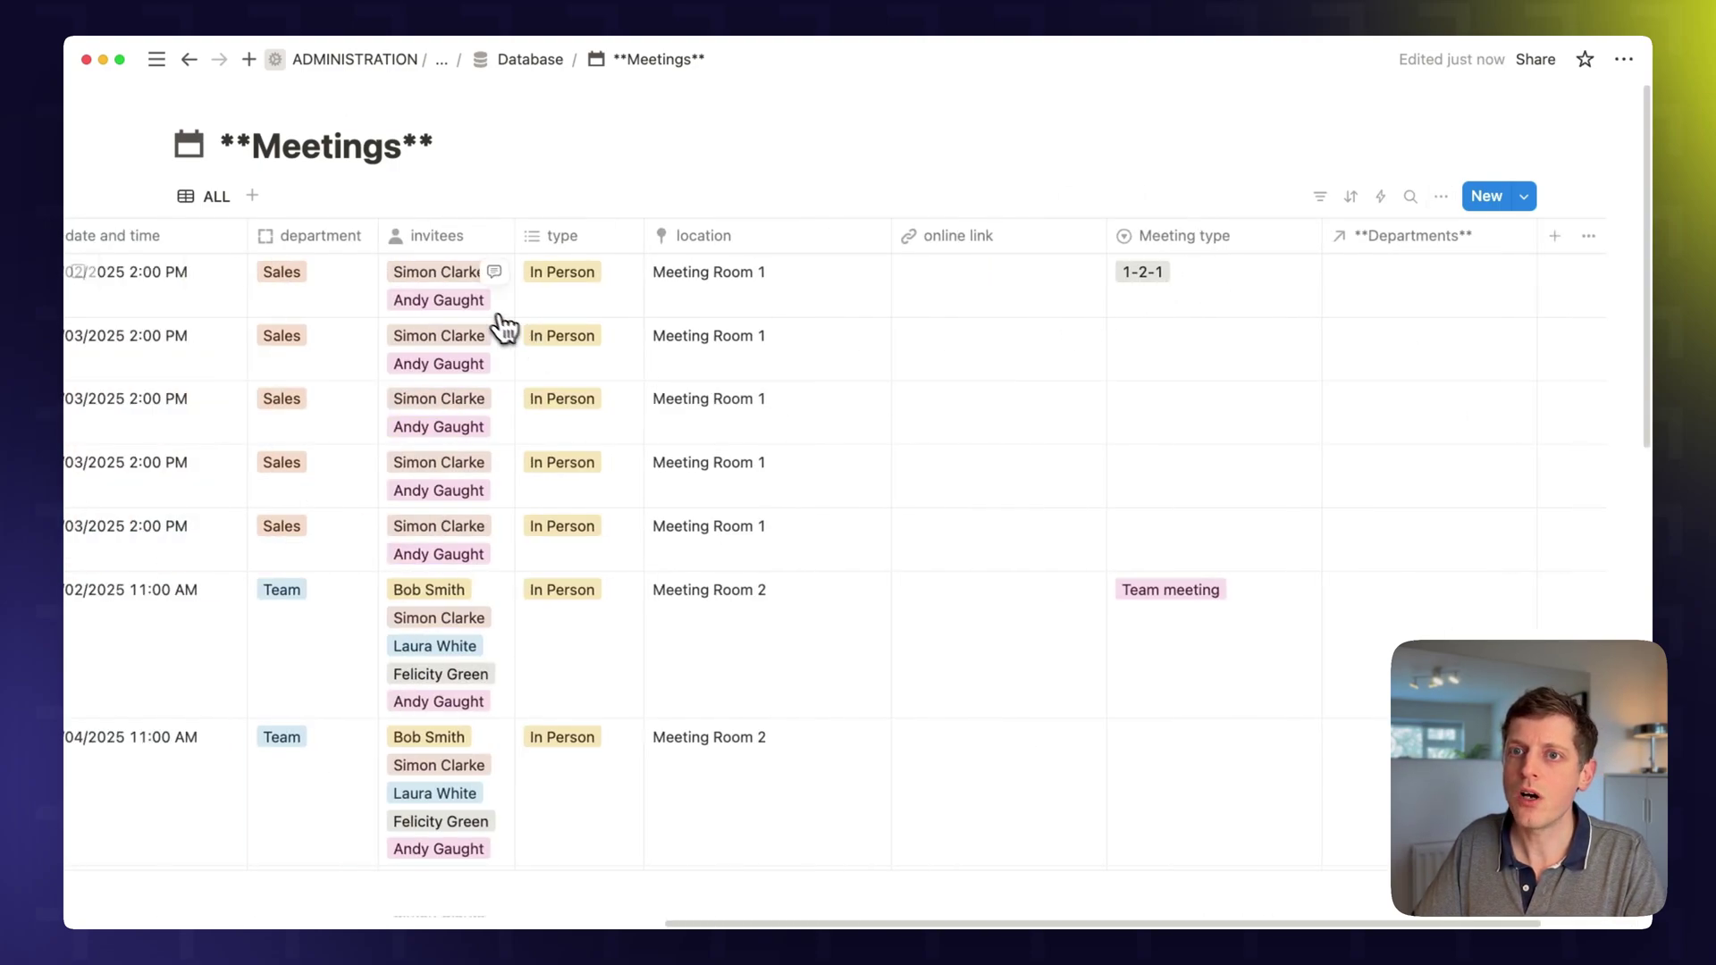
pyautogui.click(273, 277)
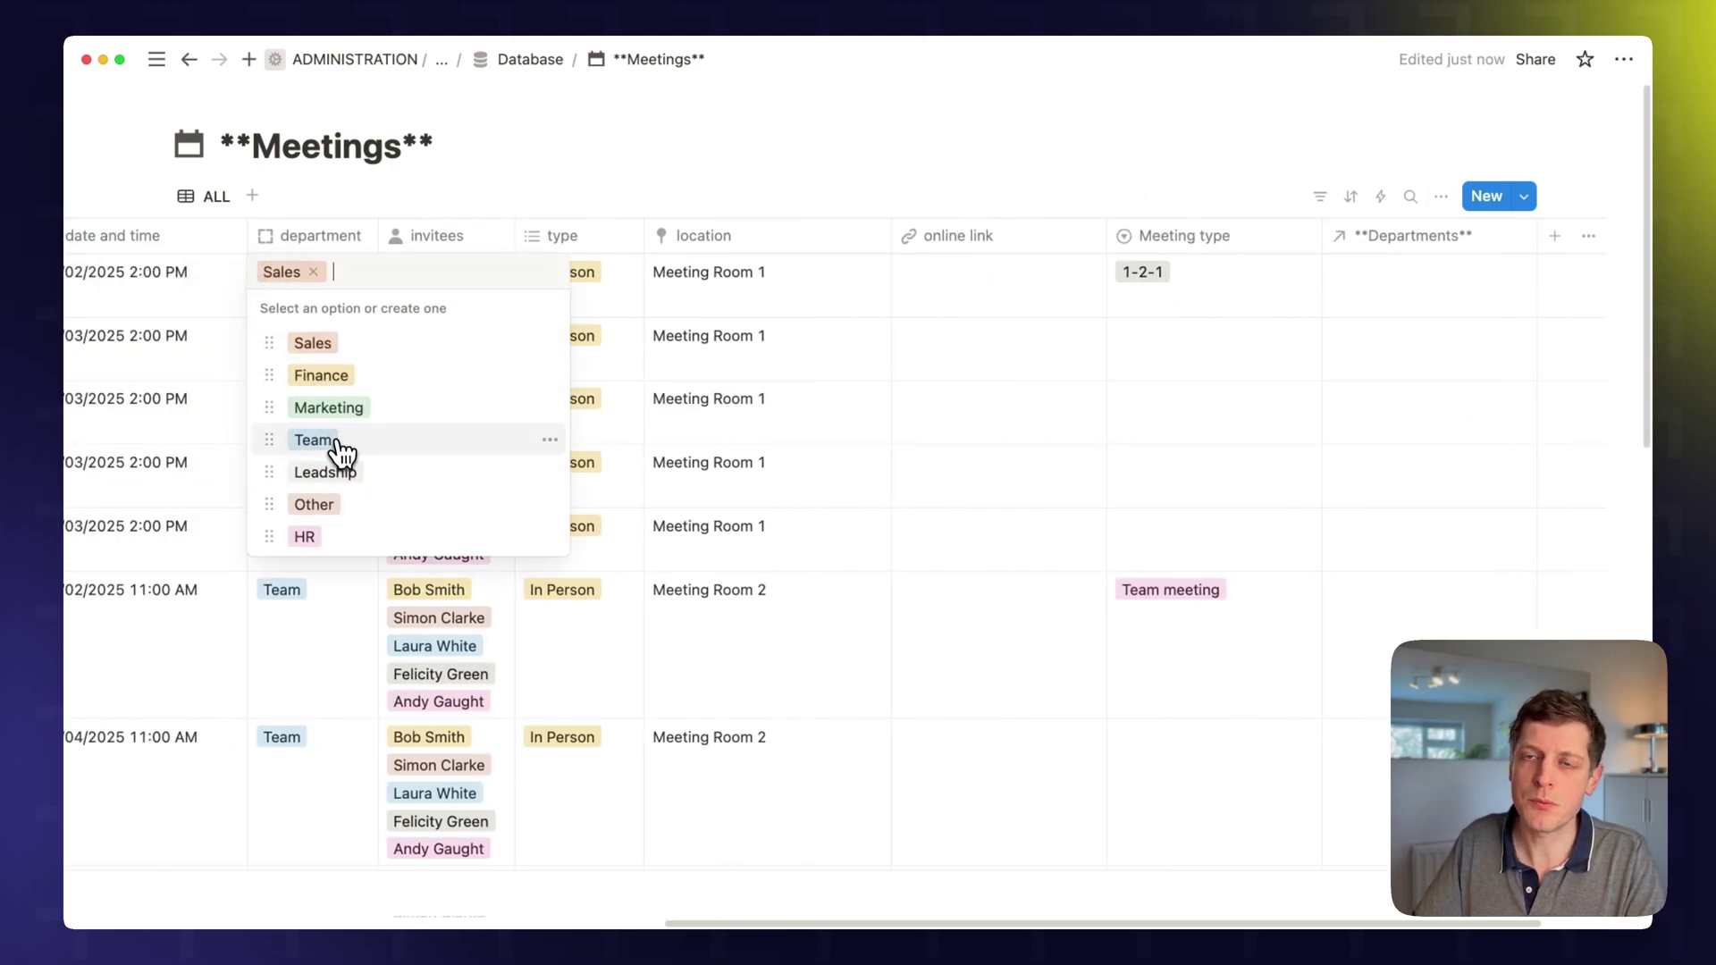
pyautogui.press('Escape')
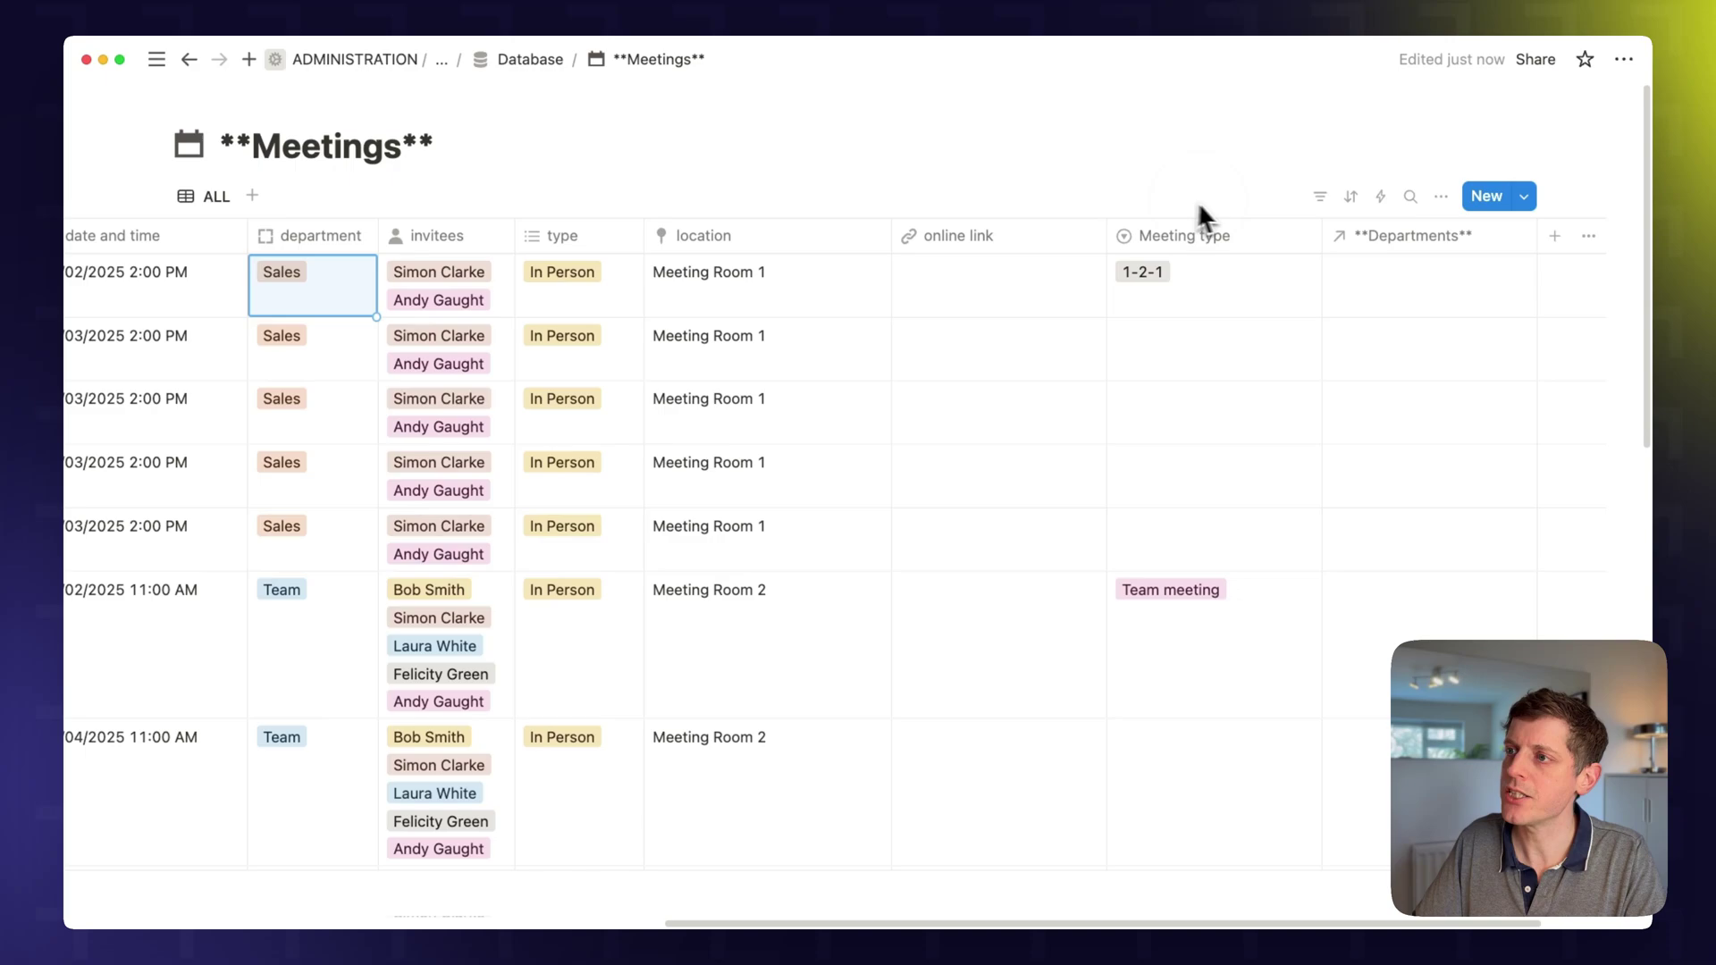
# Link the first meeting to the Sales department and preview the linked Sales page
pyautogui.click(1378, 306)
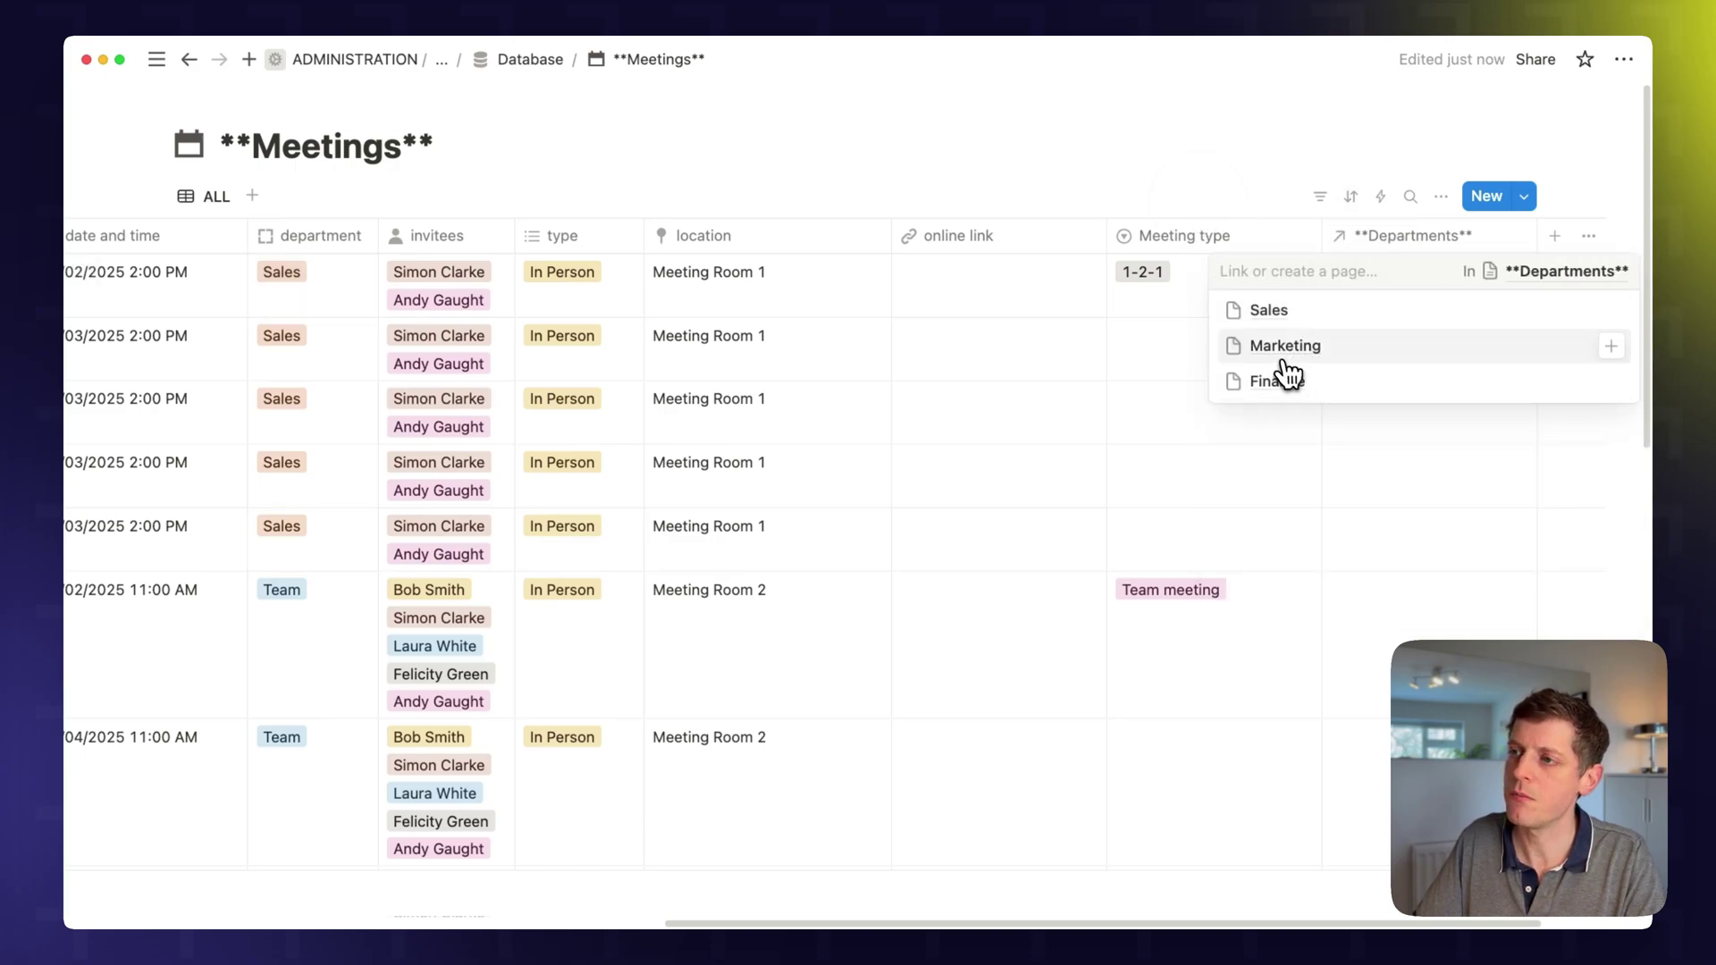
pyautogui.click(1276, 331)
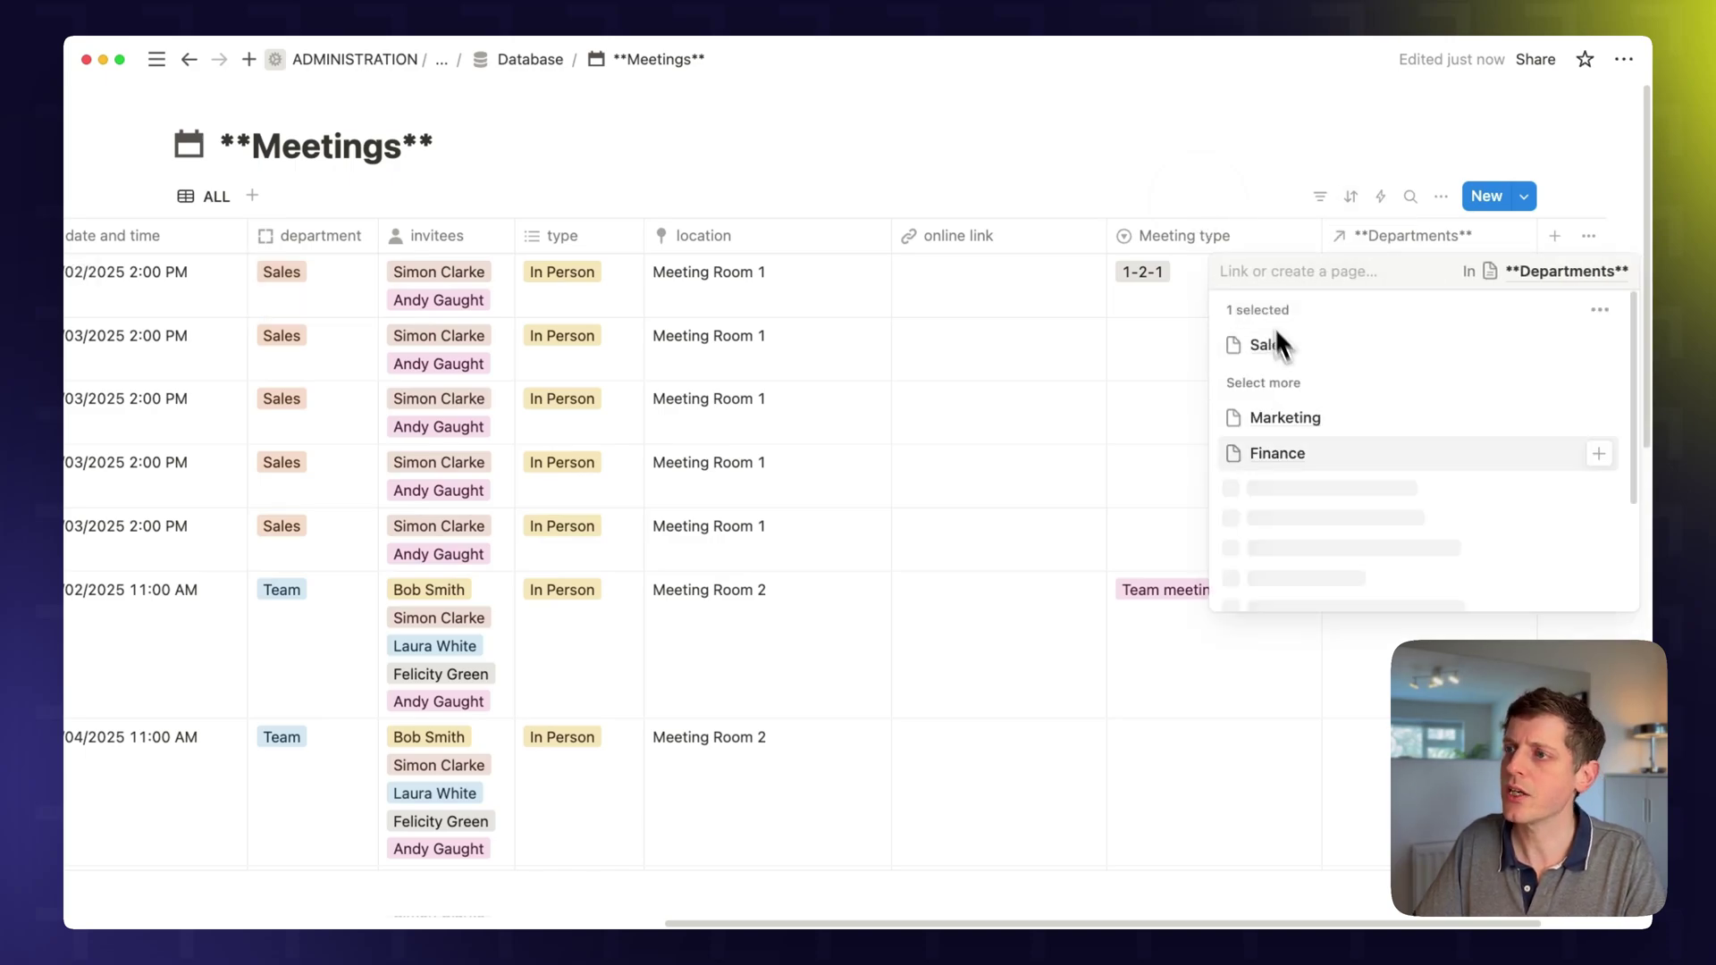
pyautogui.press('Escape')
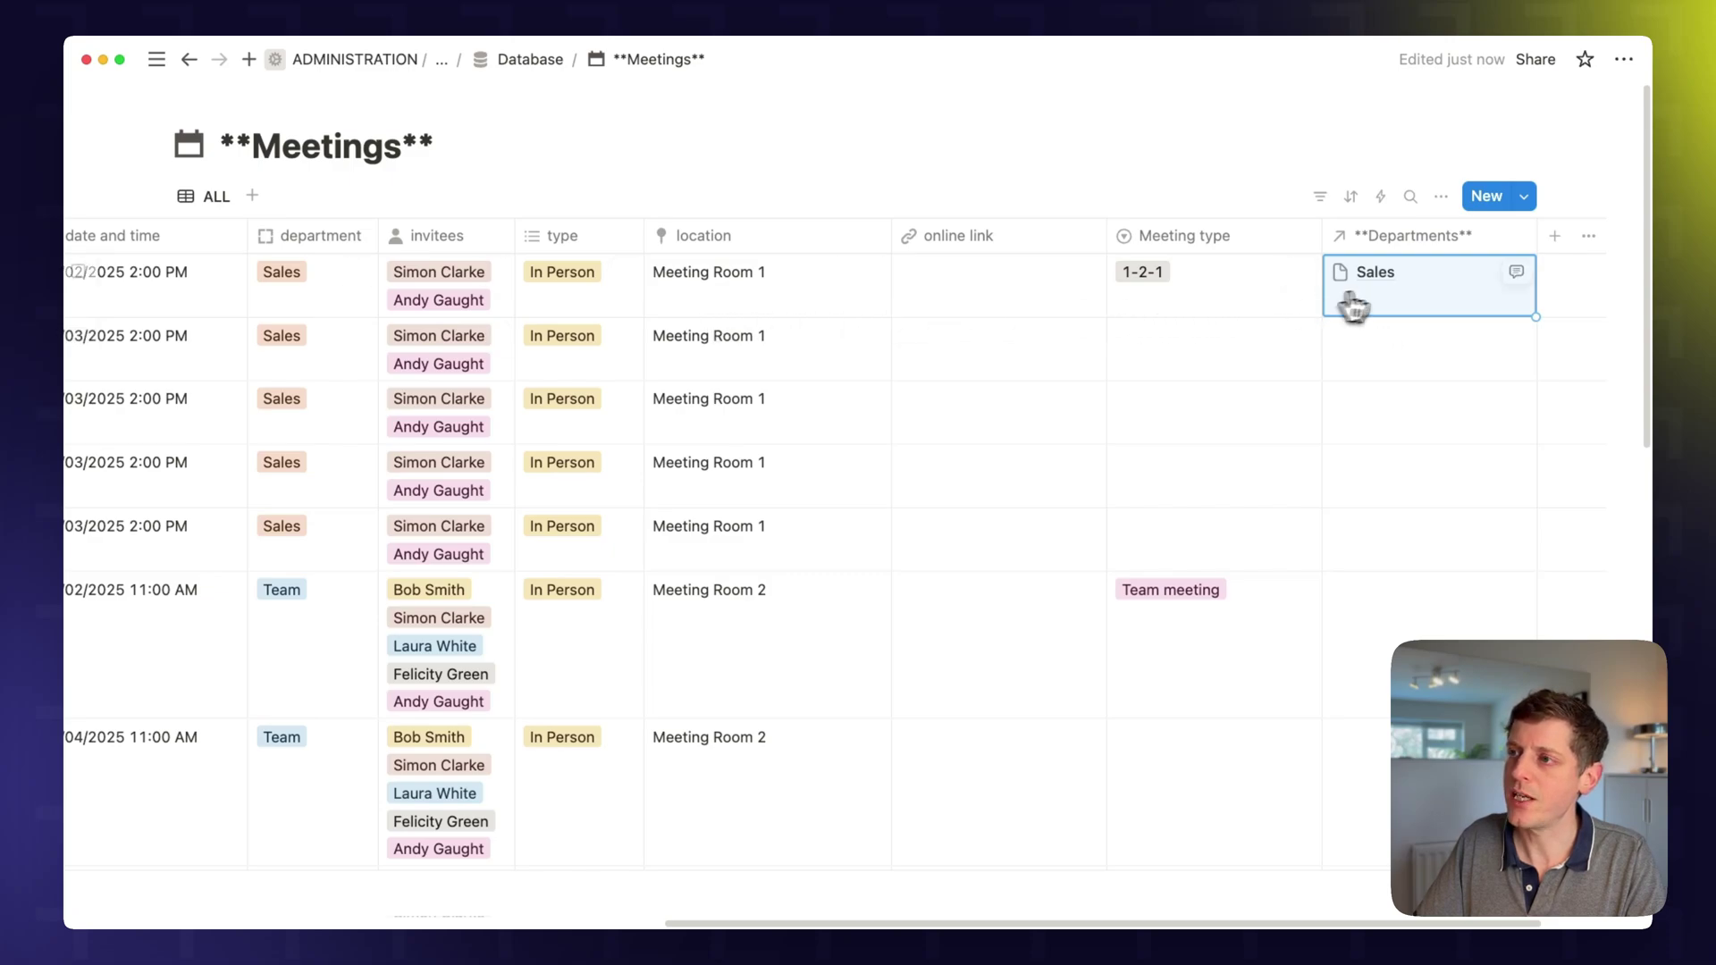
pyautogui.click(1398, 286)
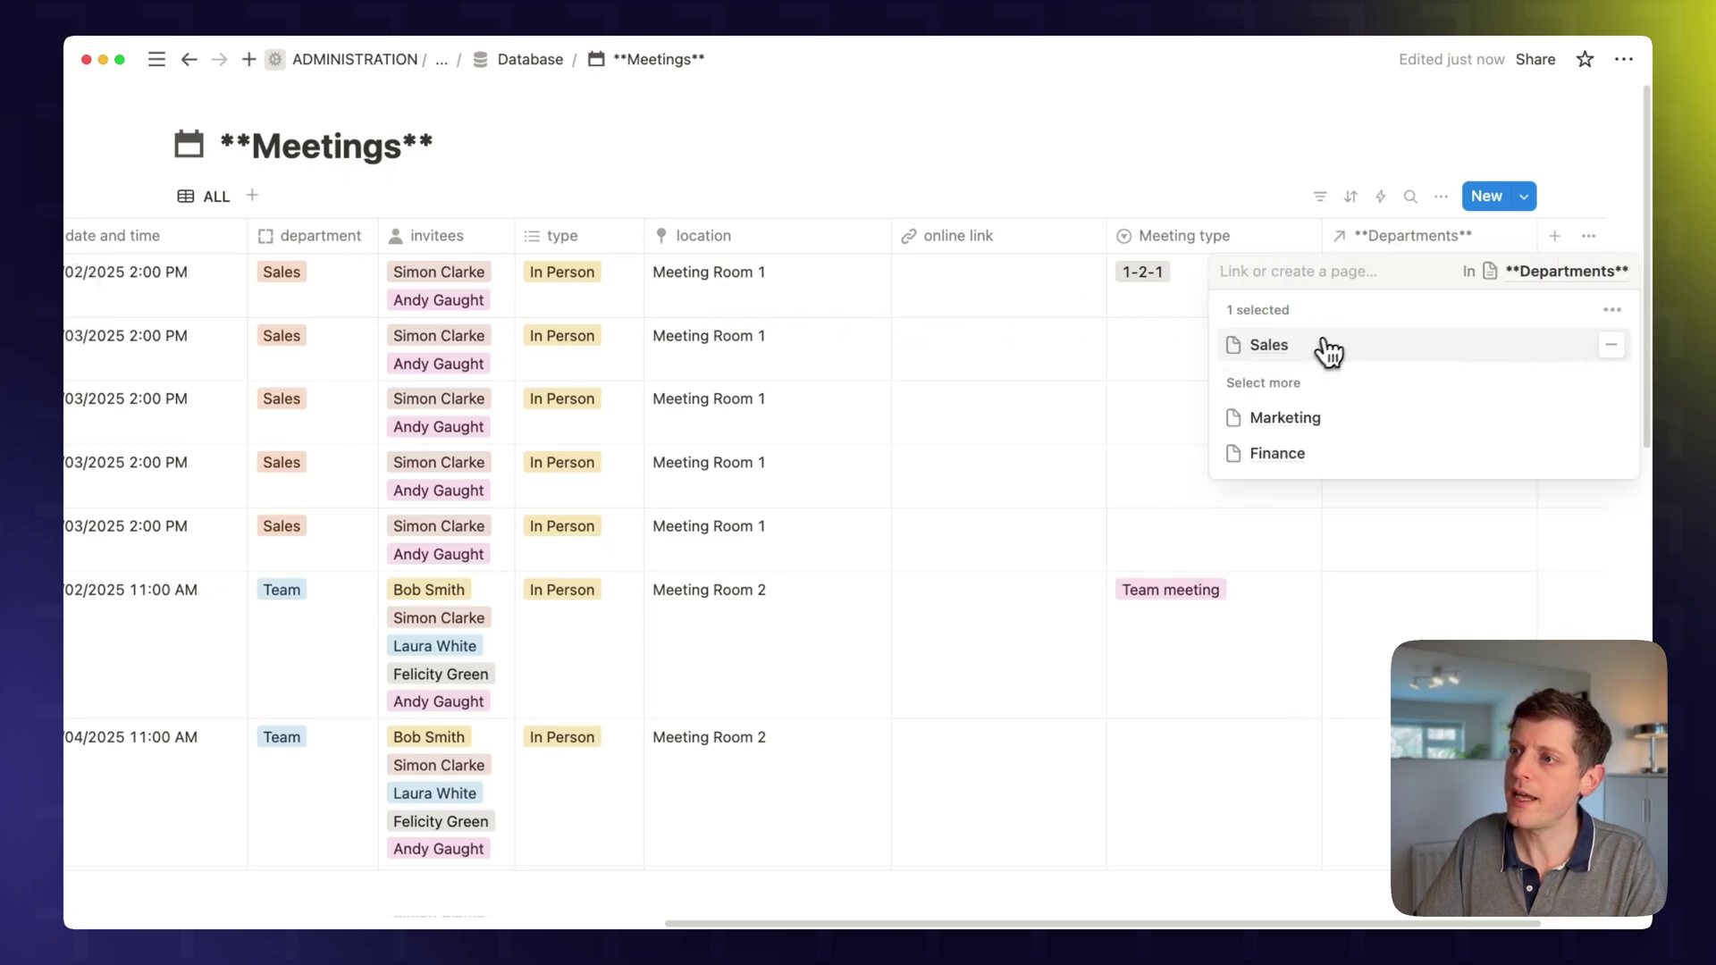
pyautogui.click(1269, 346)
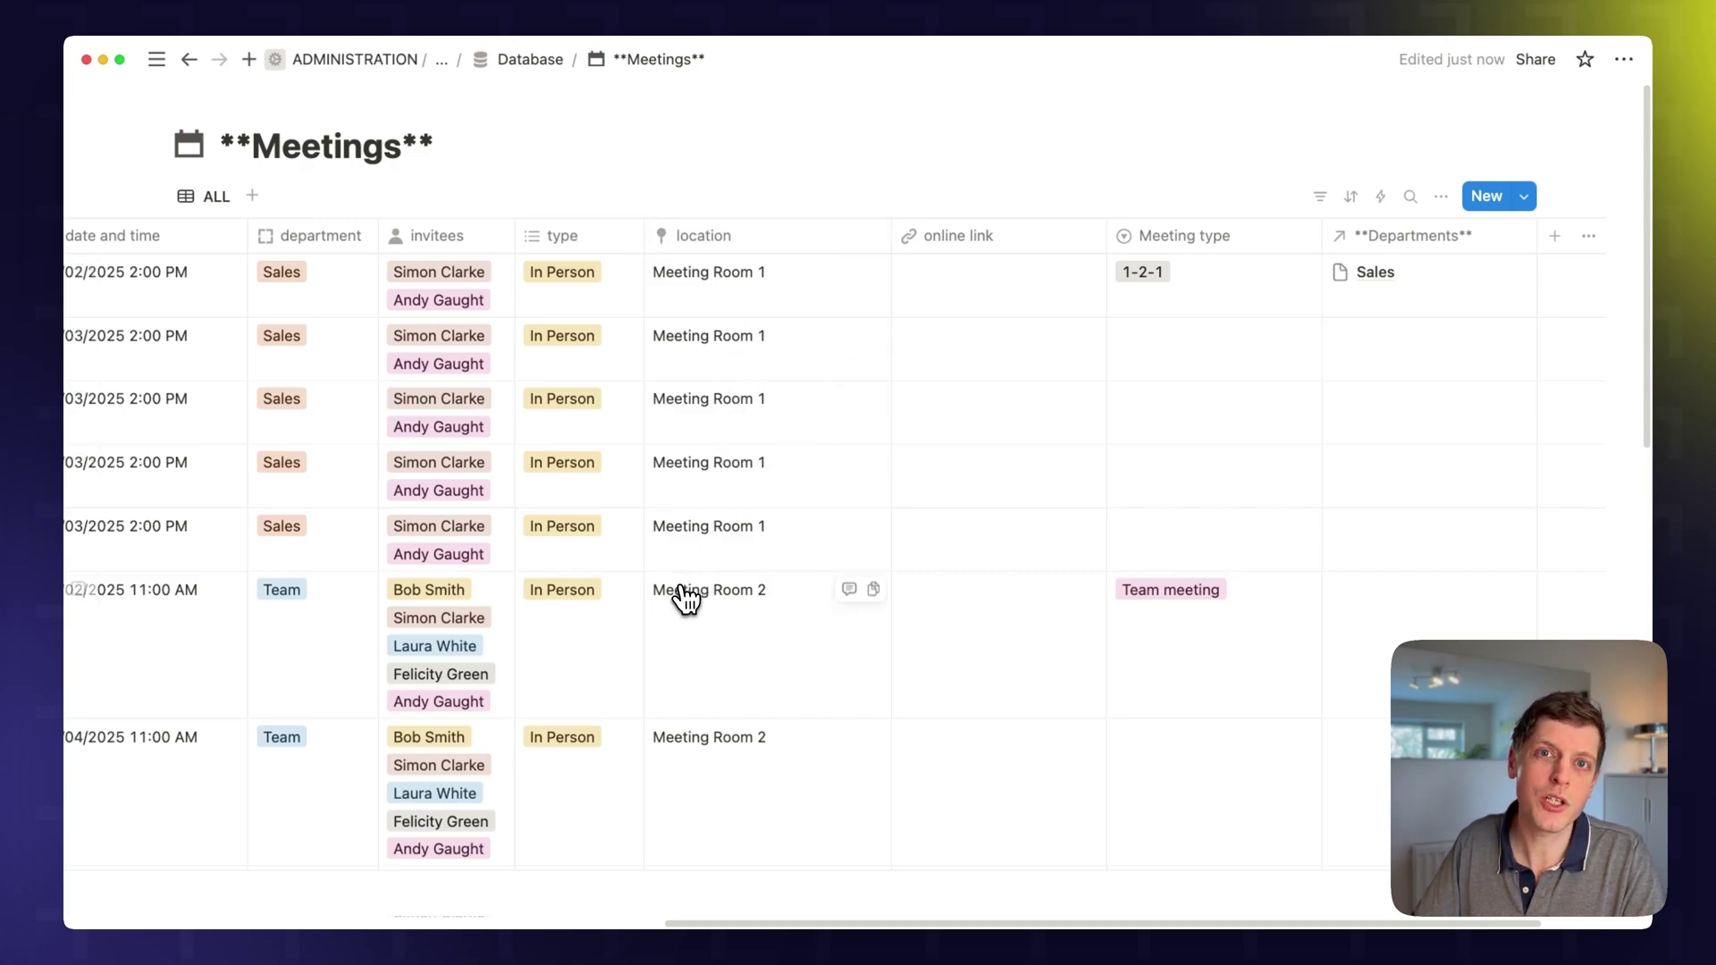
pyautogui.click(706, 313)
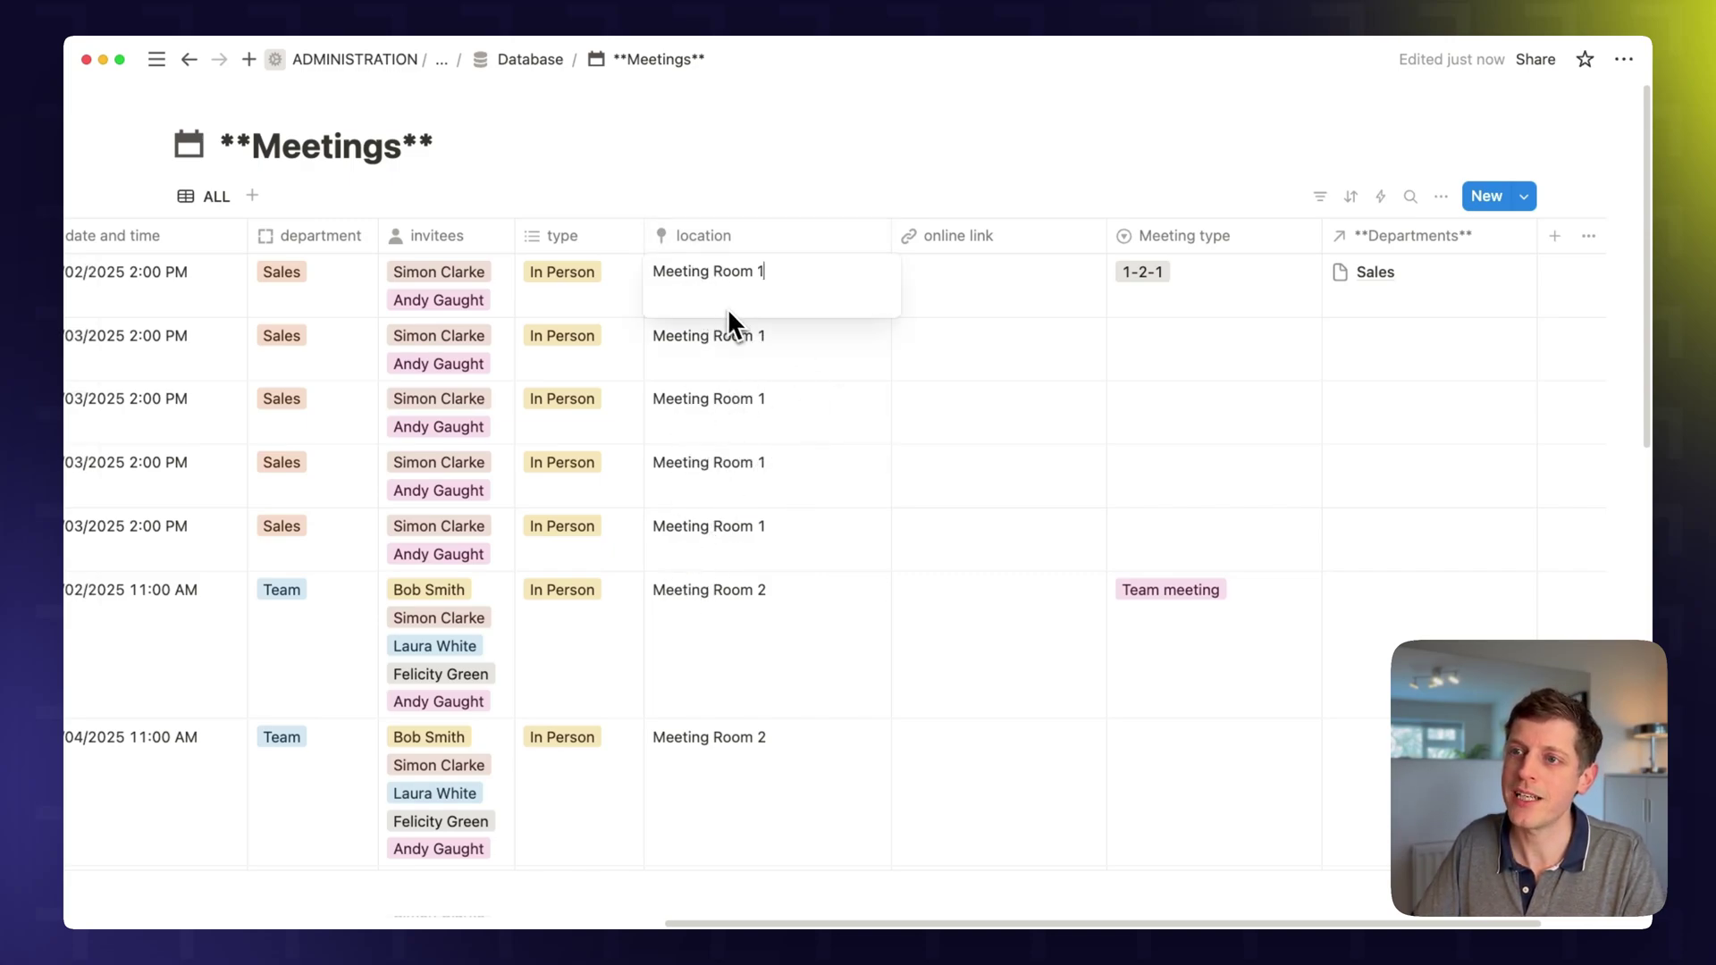
pyautogui.press('Escape')
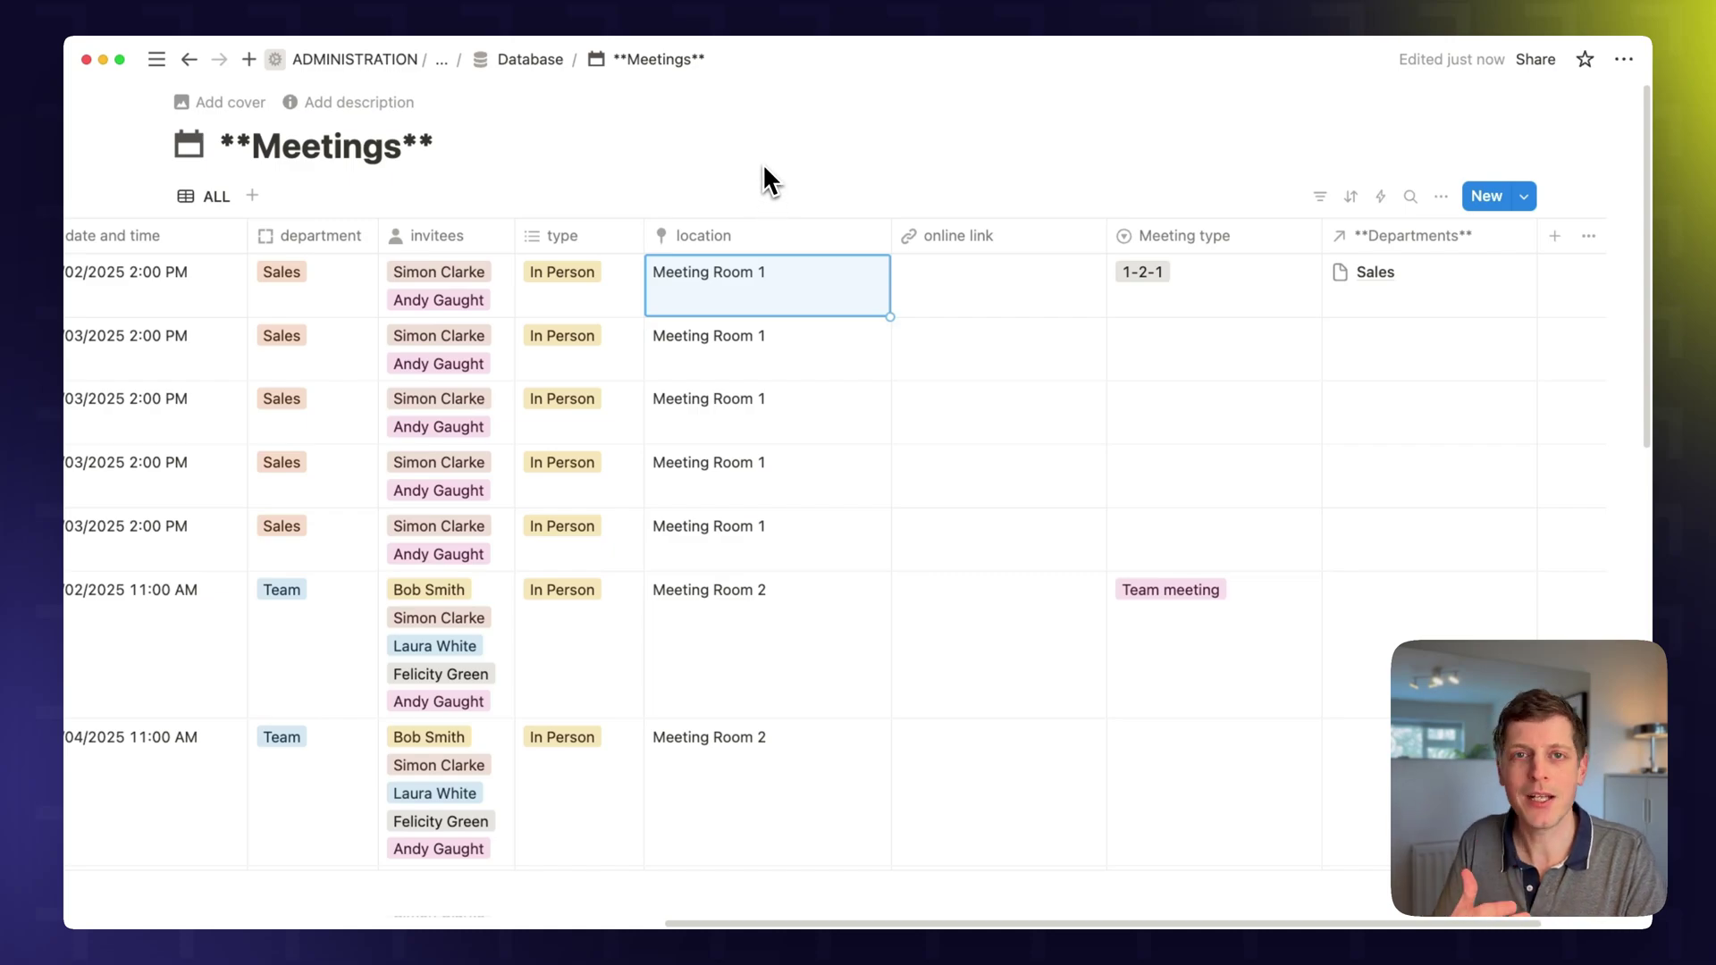